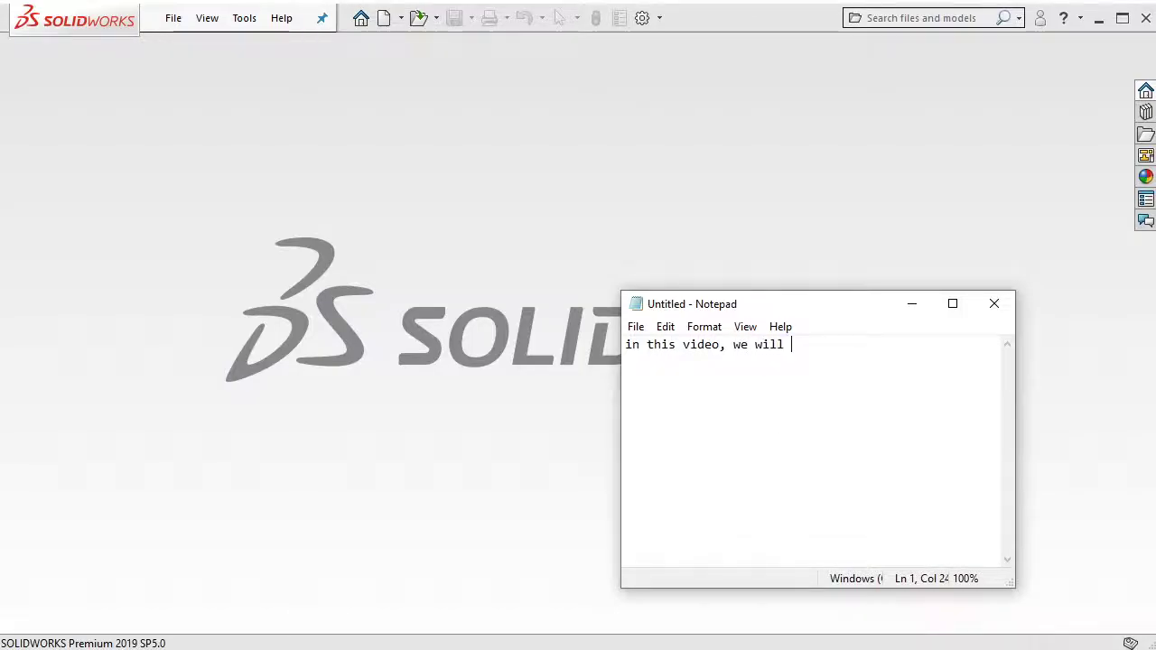
Clear the intro note text in Notepad and go back to SOLIDWORKS.
{"action": "type", "text": "make a"}
{"action": "type", "text": "ponent fr"}
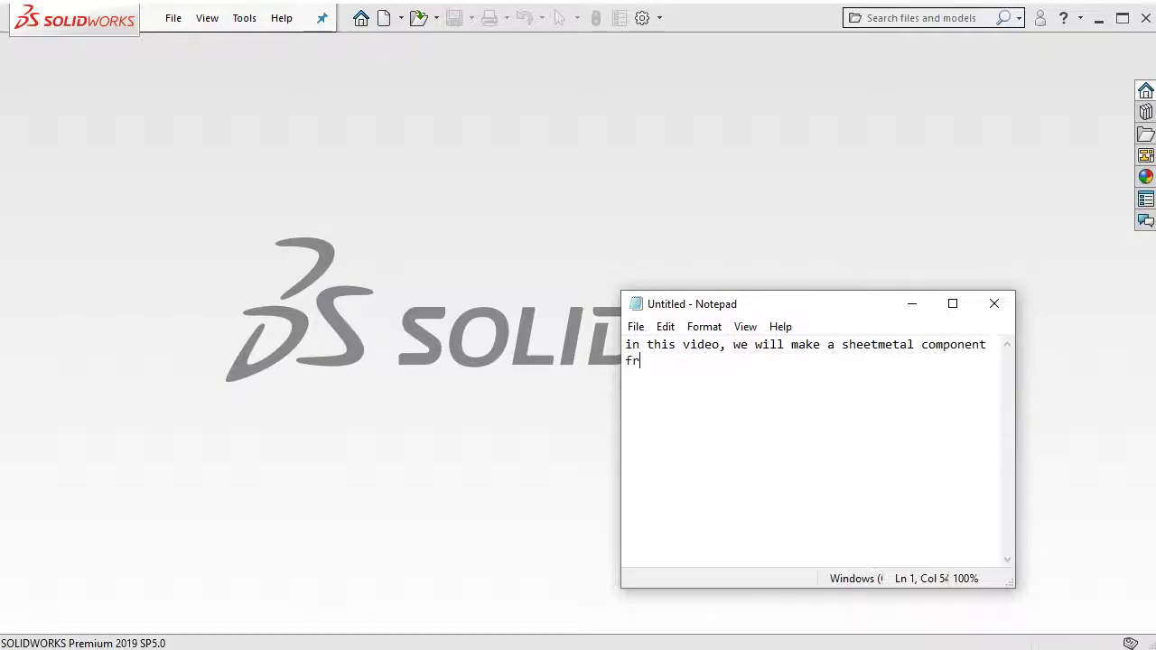
{"action": "type", "text": "om sol"}
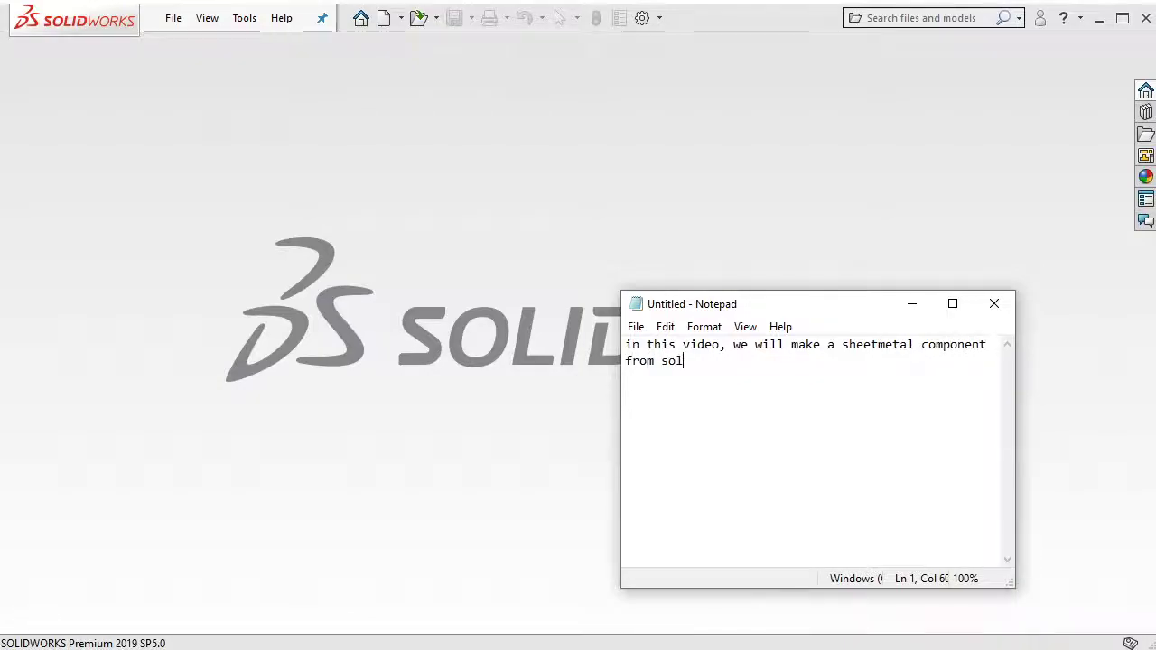
{"action": "type", "text": "id body"}
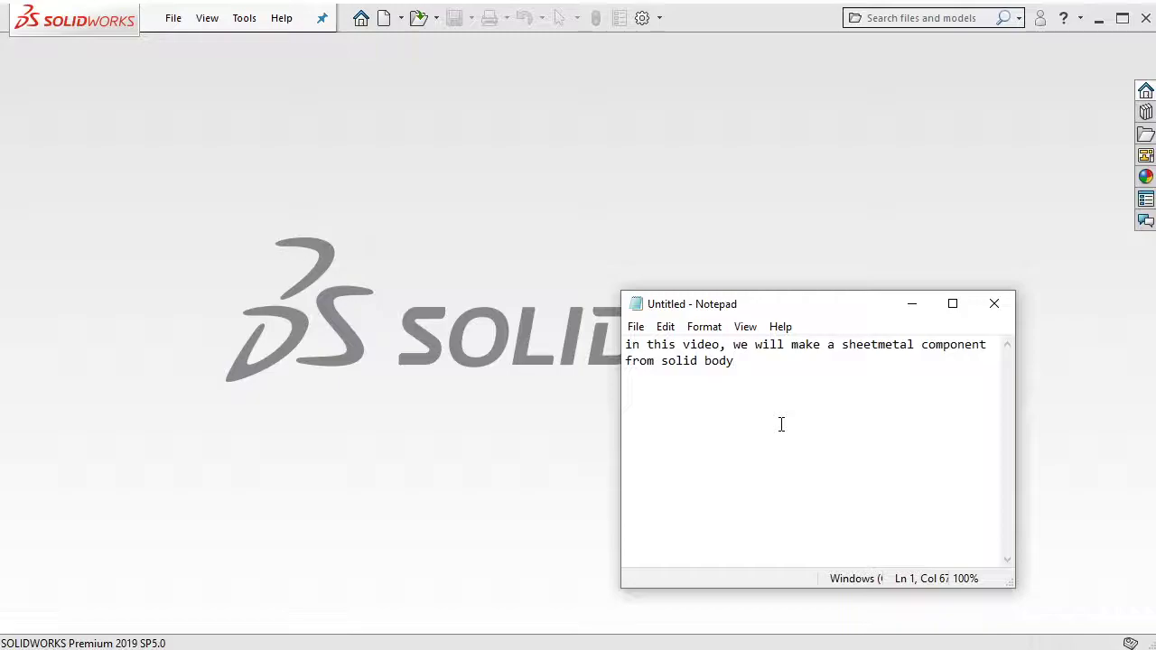
{"action": "key", "text": "ctrl+a"}
{"action": "key", "text": "BackSpace"}
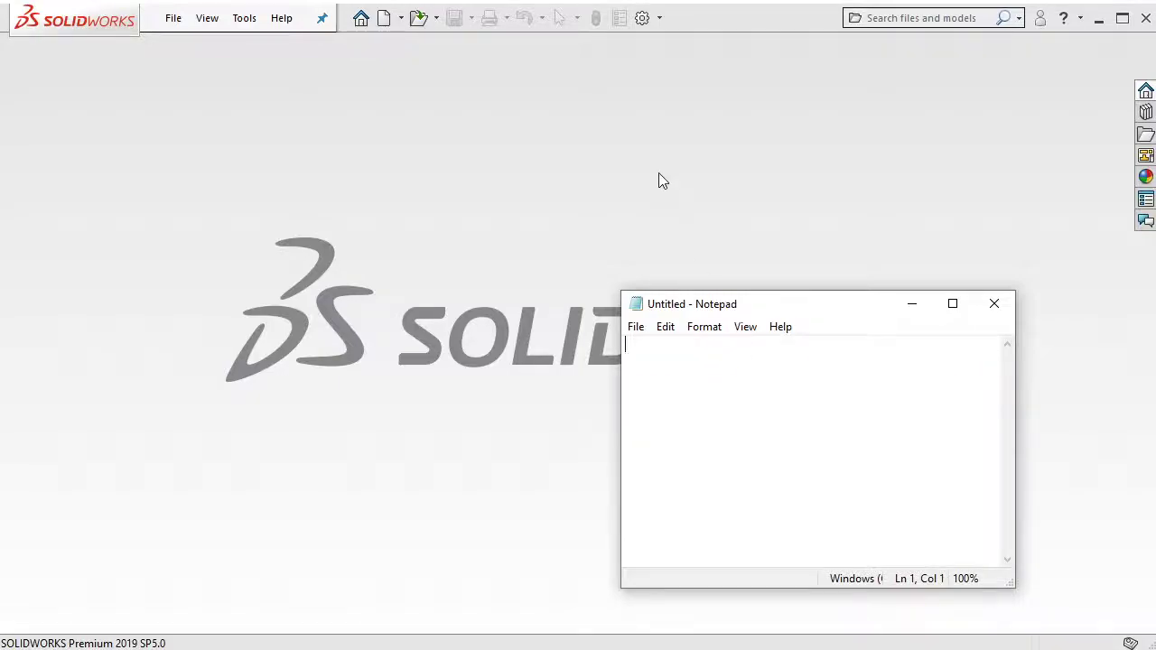
{"action": "left_click", "coordinate": [658, 178]}
Create a new part and start a sketch on the Top Plane.
{"action": "left_click", "coordinate": [383, 17]}
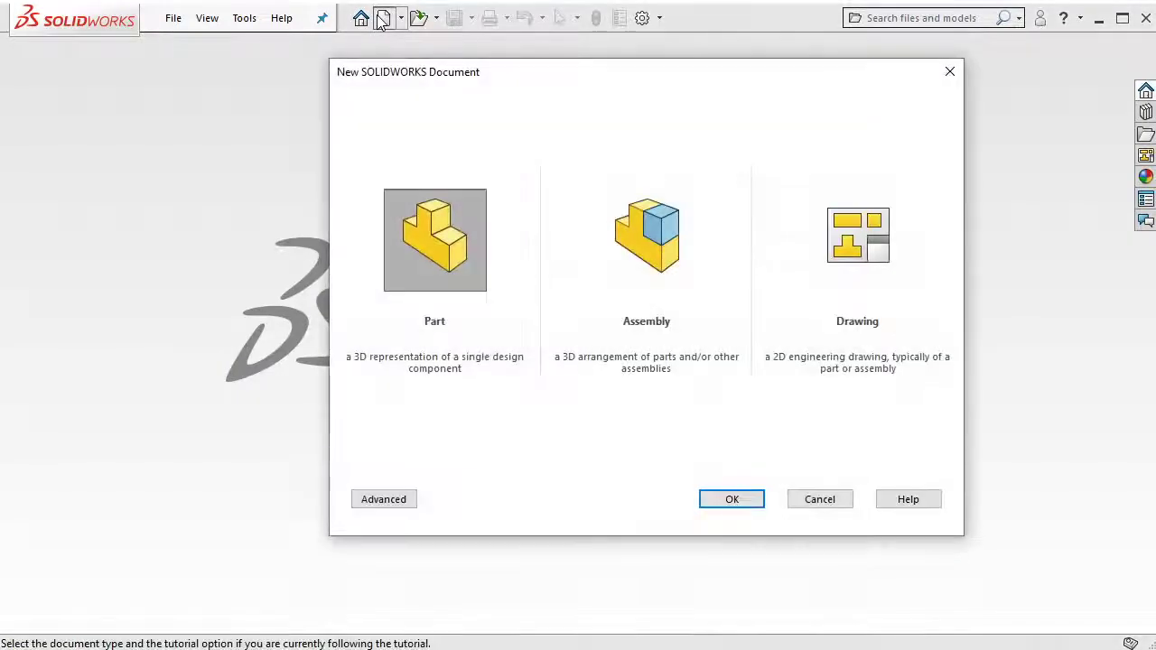
{"action": "left_click", "coordinate": [433, 253]}
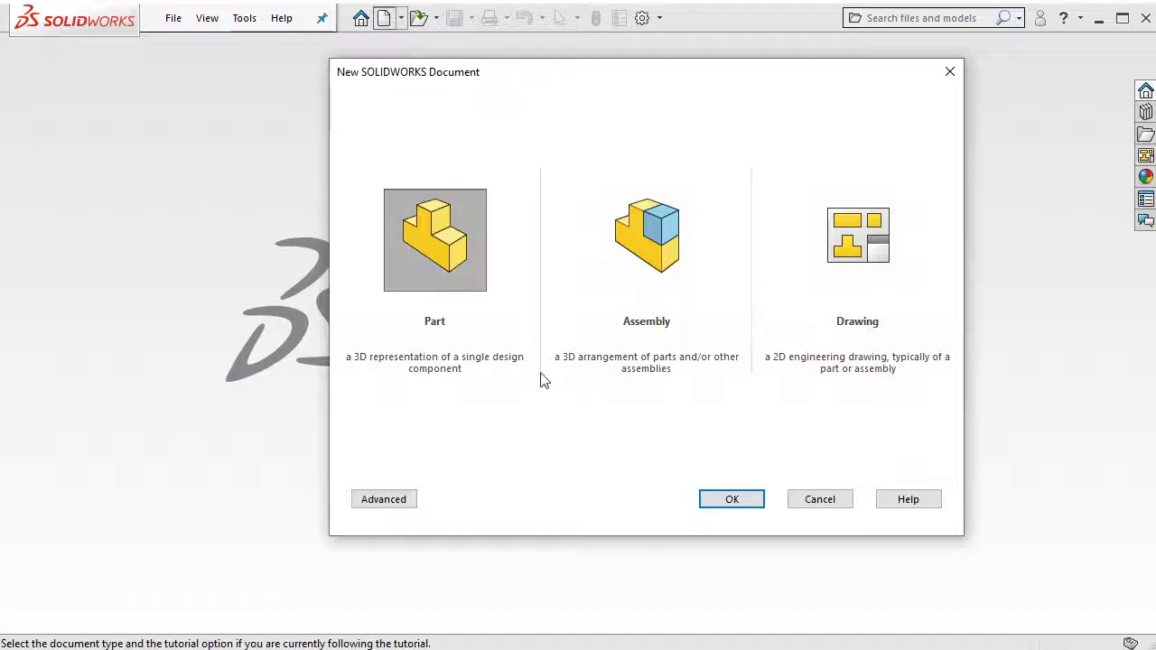
{"action": "left_click", "coordinate": [732, 500]}
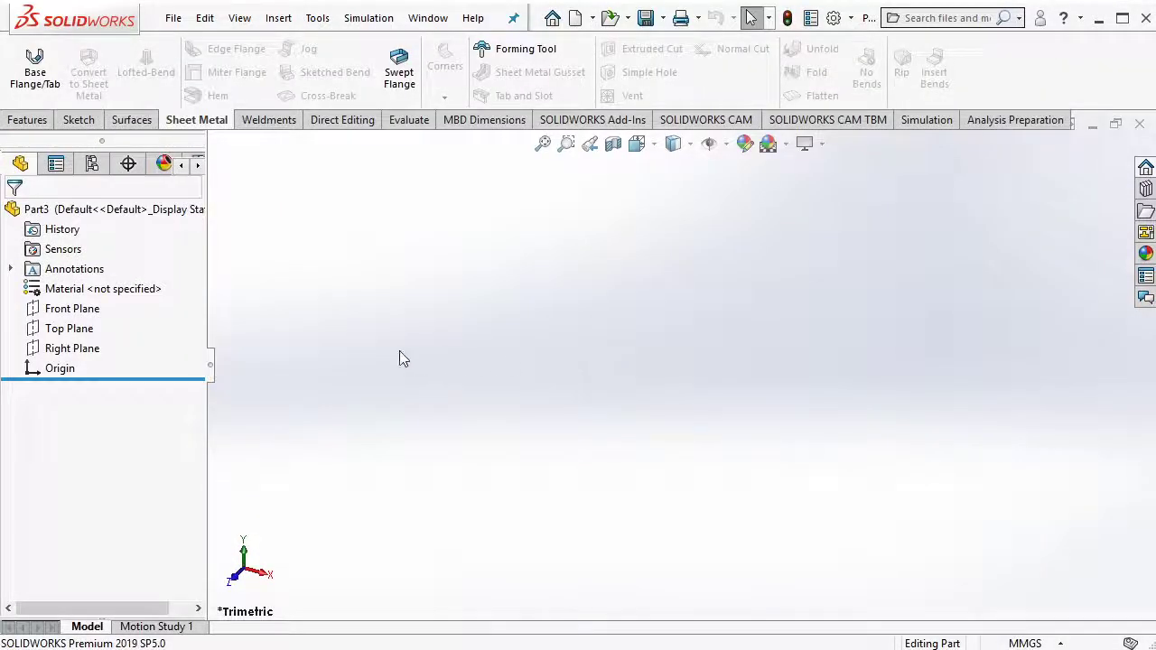
{"action": "left_click", "coordinate": [84, 331]}
{"action": "left_click", "coordinate": [96, 304]}
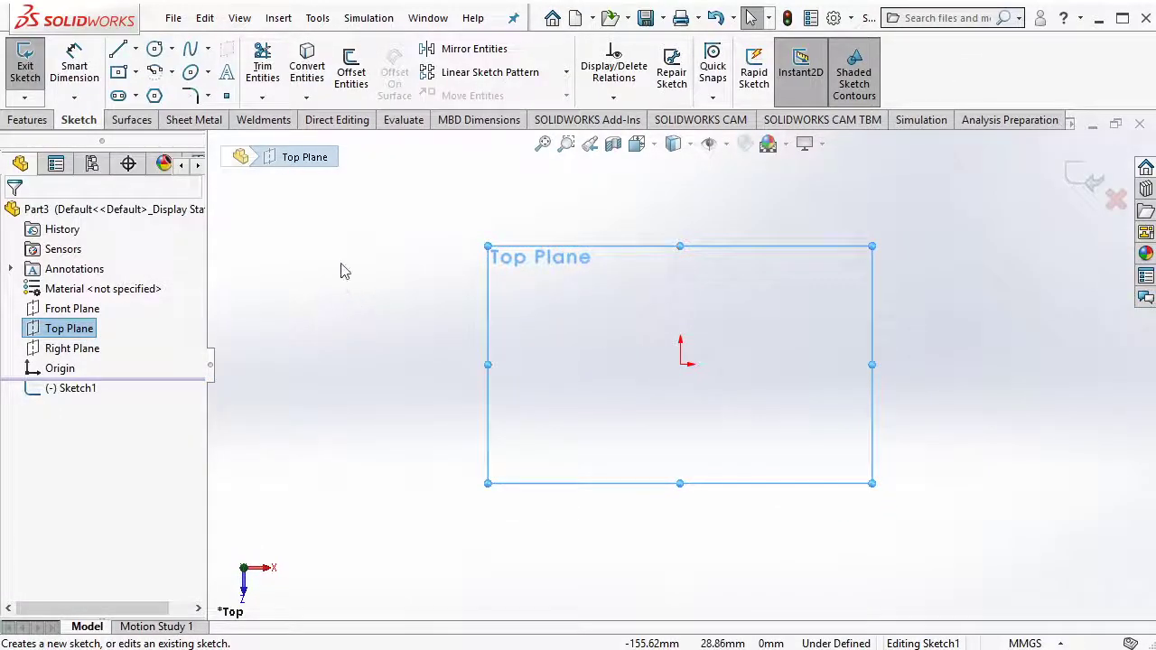
Draw a corner rectangle starting at the origin.
{"action": "left_click", "coordinate": [136, 72]}
{"action": "left_click", "coordinate": [149, 94]}
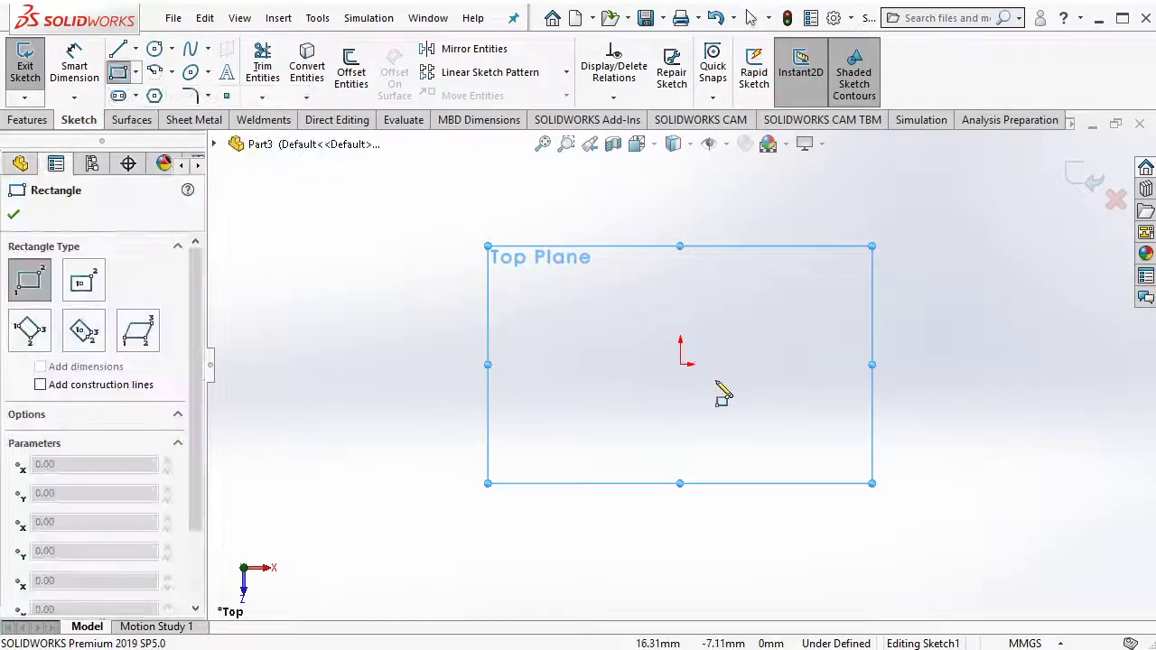
{"action": "left_click", "coordinate": [681, 365]}
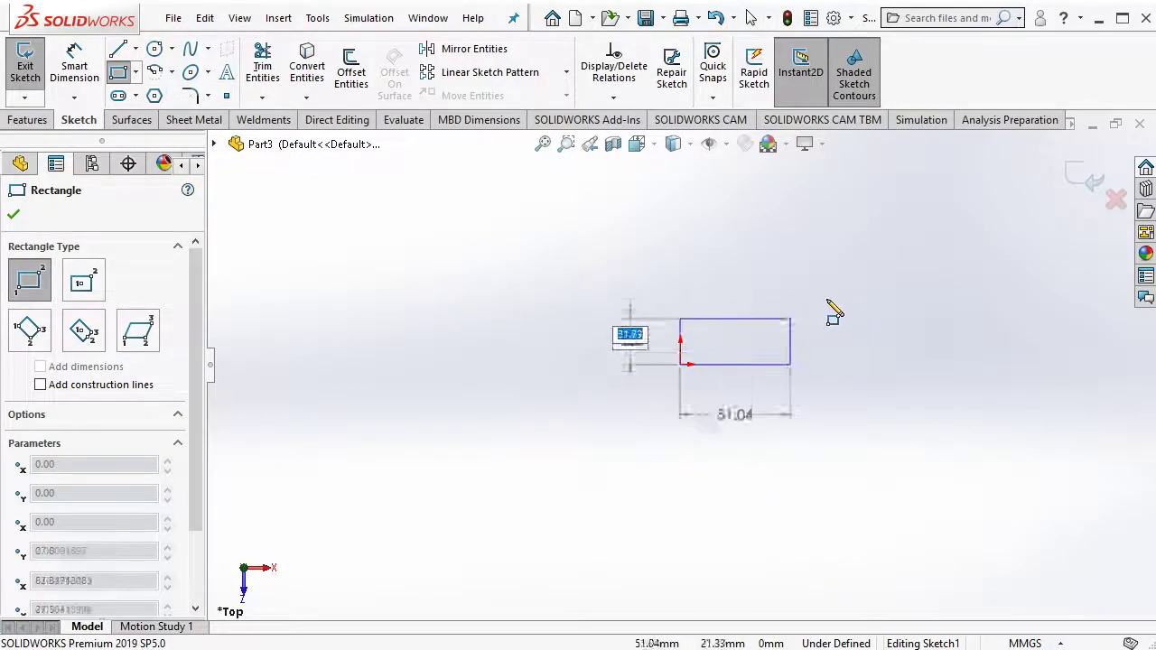
{"action": "left_click", "coordinate": [910, 247]}
{"action": "key", "text": "Escape"}
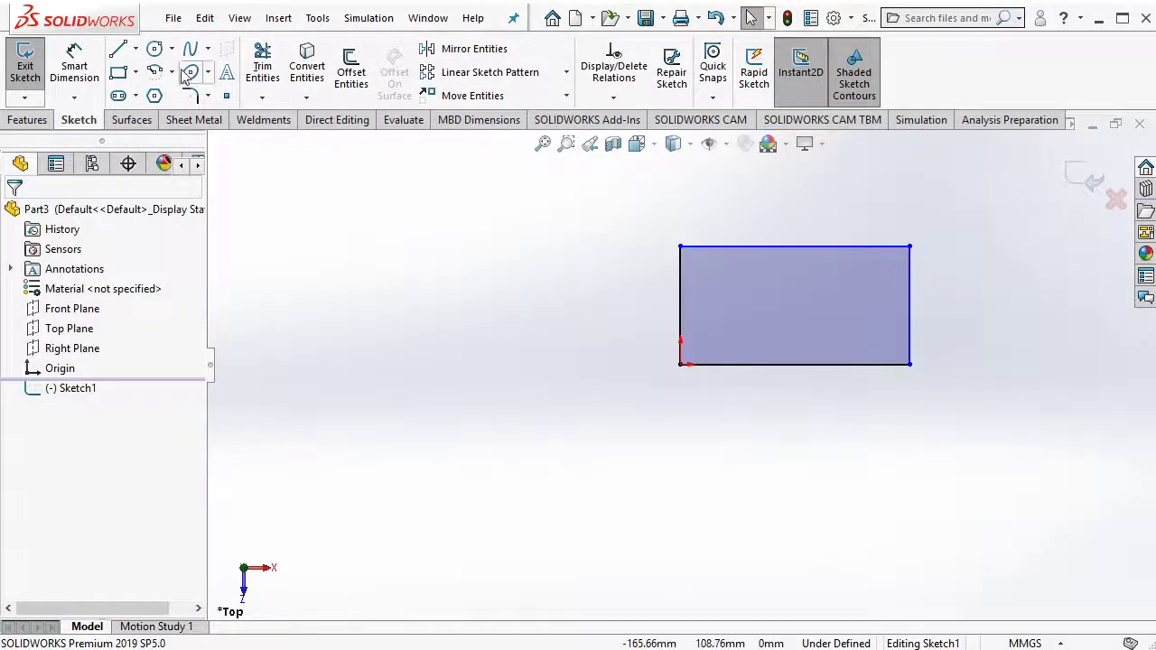
Dimension the rectangle 150 wide and 90 high so it is fully defined.
{"action": "left_click", "coordinate": [75, 68]}
{"action": "left_click", "coordinate": [723, 364]}
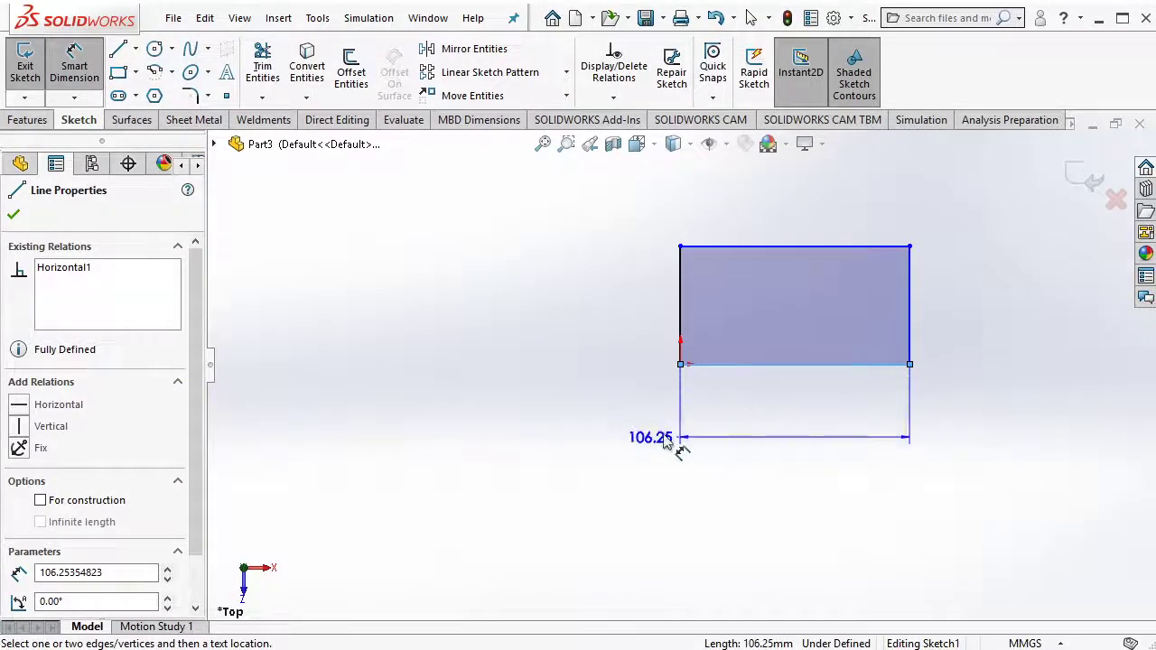
{"action": "left_click", "coordinate": [804, 443]}
{"action": "type", "text": "15"}
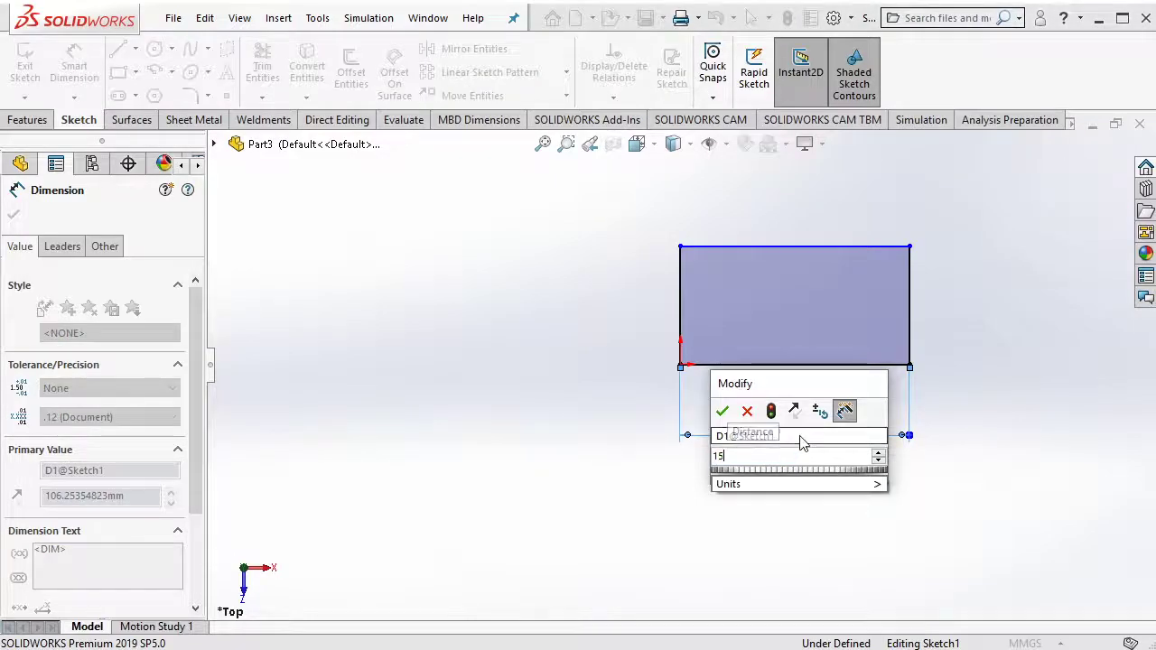
{"action": "type", "text": "0"}
{"action": "key", "text": "Return"}
{"action": "left_click", "coordinate": [680, 311]}
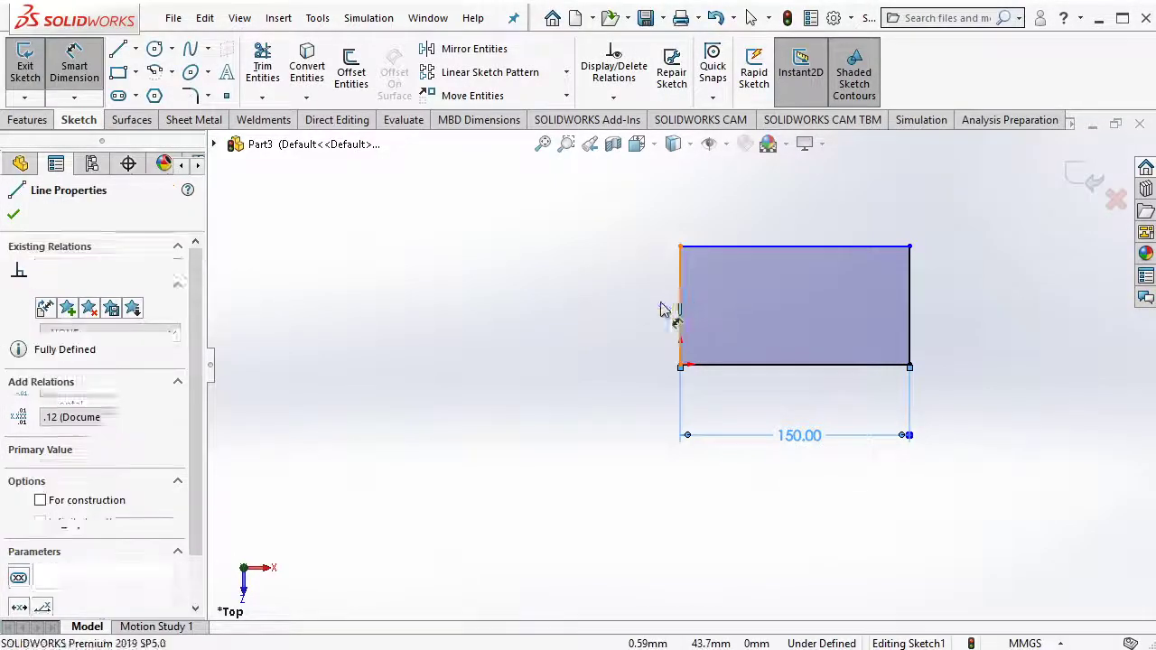
{"action": "left_click", "coordinate": [645, 309]}
{"action": "type", "text": "90"}
{"action": "key", "text": "Return"}
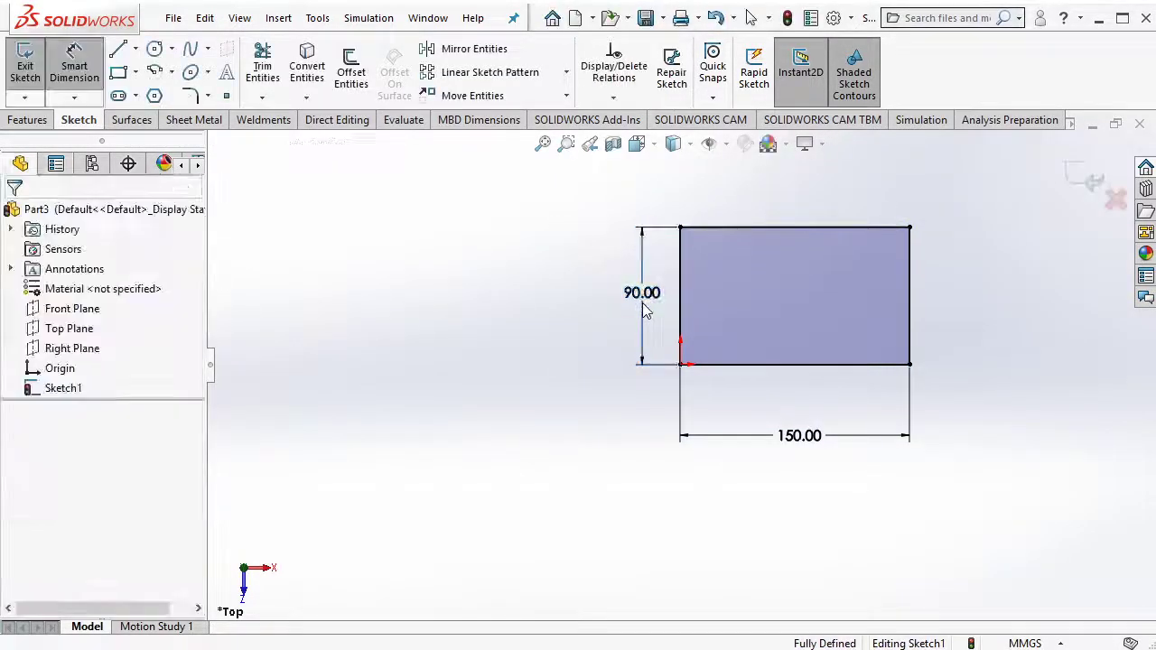
{"action": "mouse_move", "coordinate": [888, 286]}
{"action": "middle_mouse_down"}
{"action": "mouse_move", "coordinate": [666, 365]}
{"action": "mouse_move", "coordinate": [684, 253]}
{"action": "middle_mouse_up"}
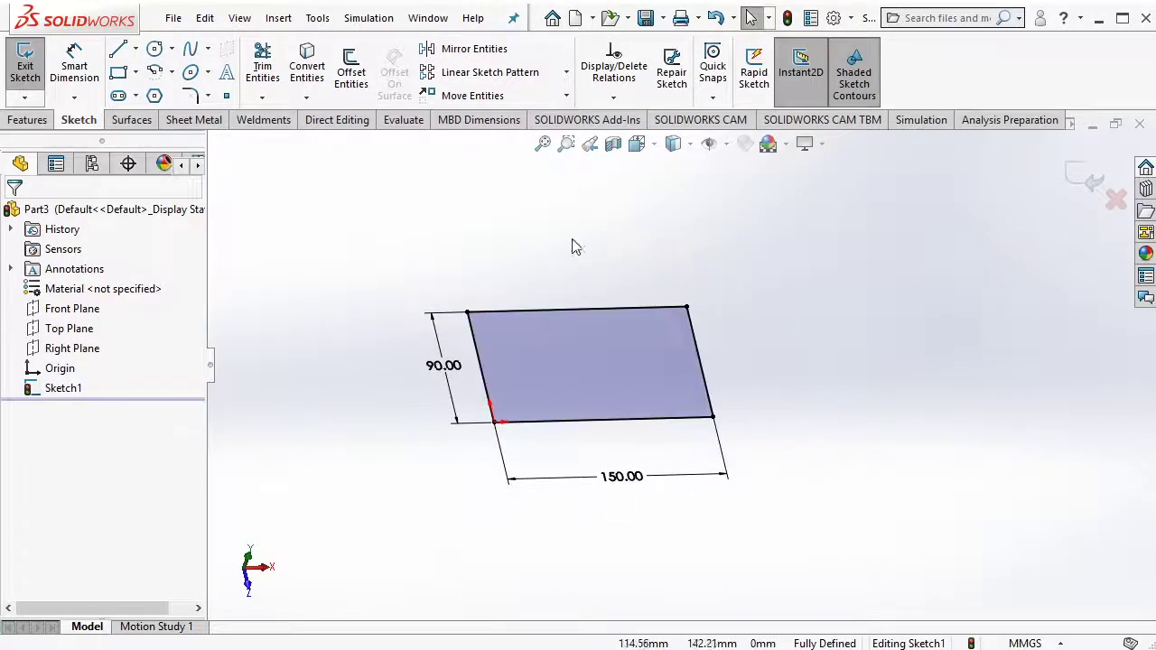
Extrude the 150 × 90 rectangle to a depth of 70 mm as Boss-Extrude1.
{"action": "left_click", "coordinate": [27, 119]}
{"action": "left_click", "coordinate": [34, 68]}
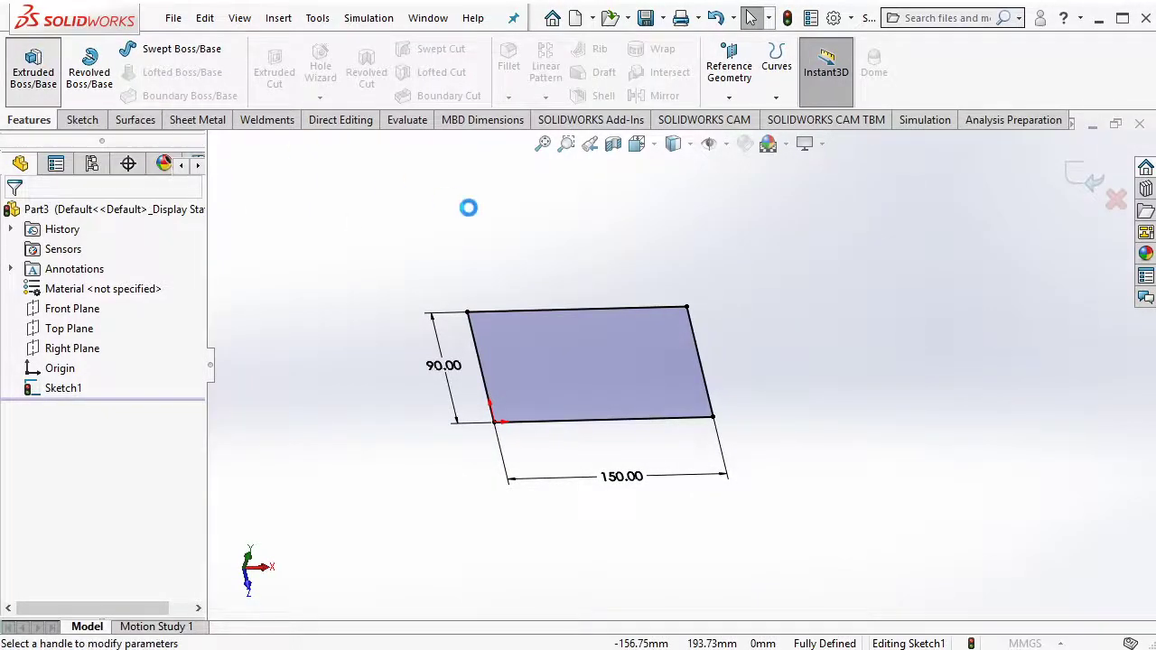
{"action": "type", "text": "70"}
{"action": "key", "text": "Return"}
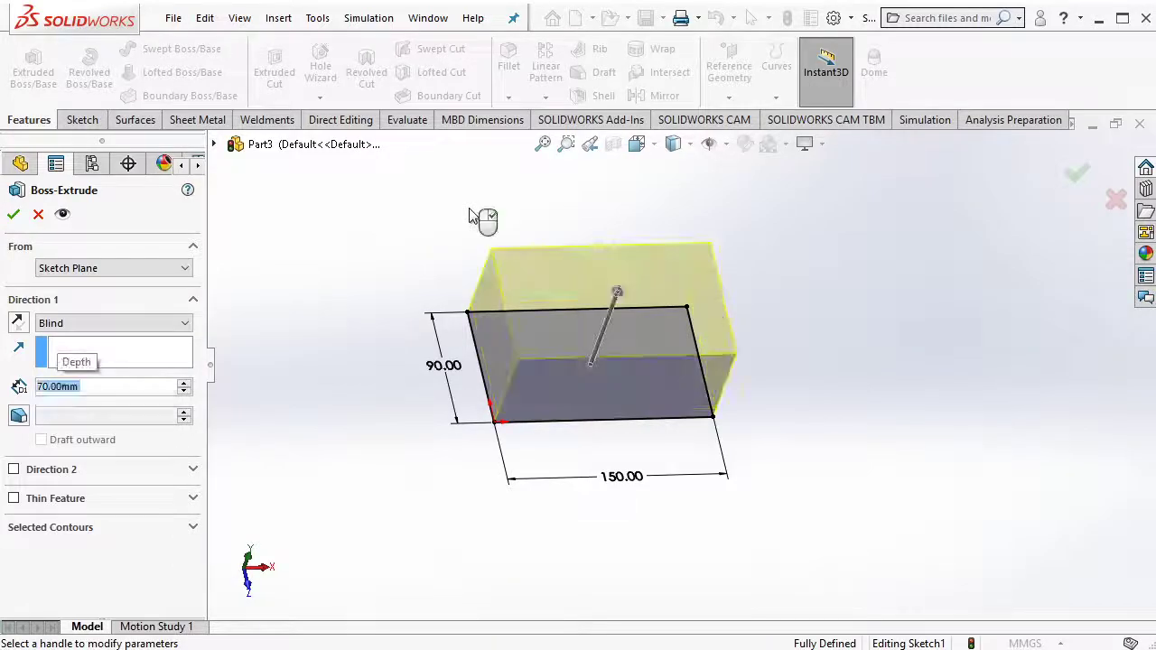
{"action": "middle_click_drag", "start_coordinate": [665, 308], "coordinate": [664, 217]}
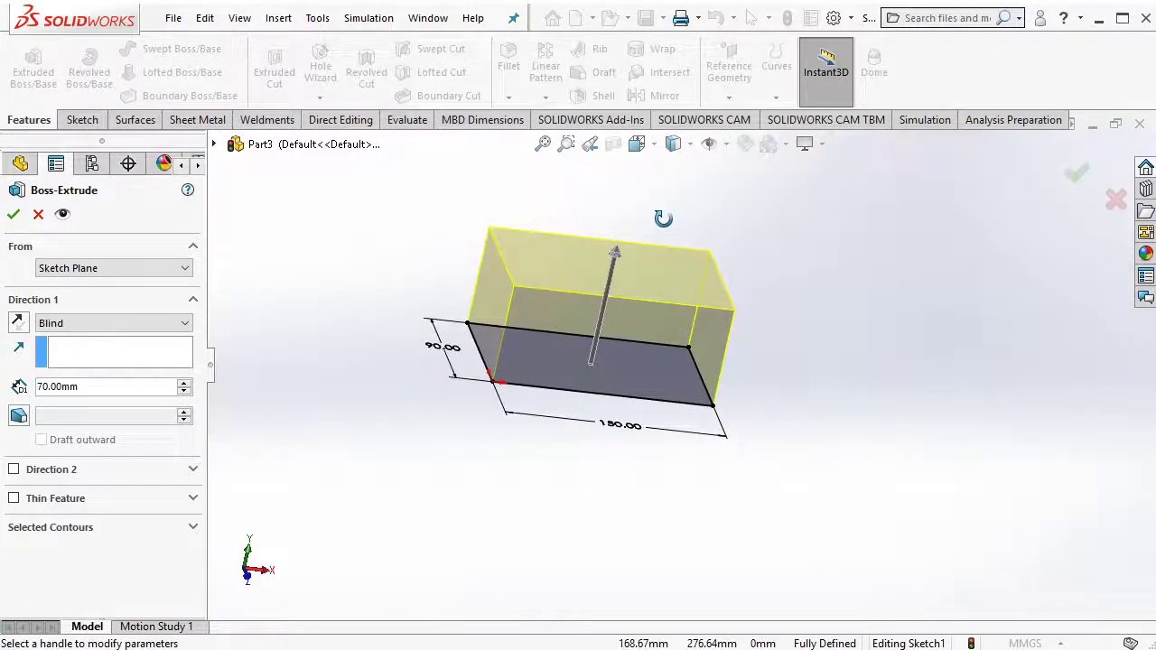
{"action": "left_click", "coordinate": [14, 214]}
{"action": "mouse_move", "coordinate": [571, 278]}
{"action": "middle_mouse_down"}
{"action": "mouse_move", "coordinate": [597, 299]}
{"action": "mouse_move", "coordinate": [574, 265]}
{"action": "middle_mouse_up"}
{"action": "type", "text": "this is"}
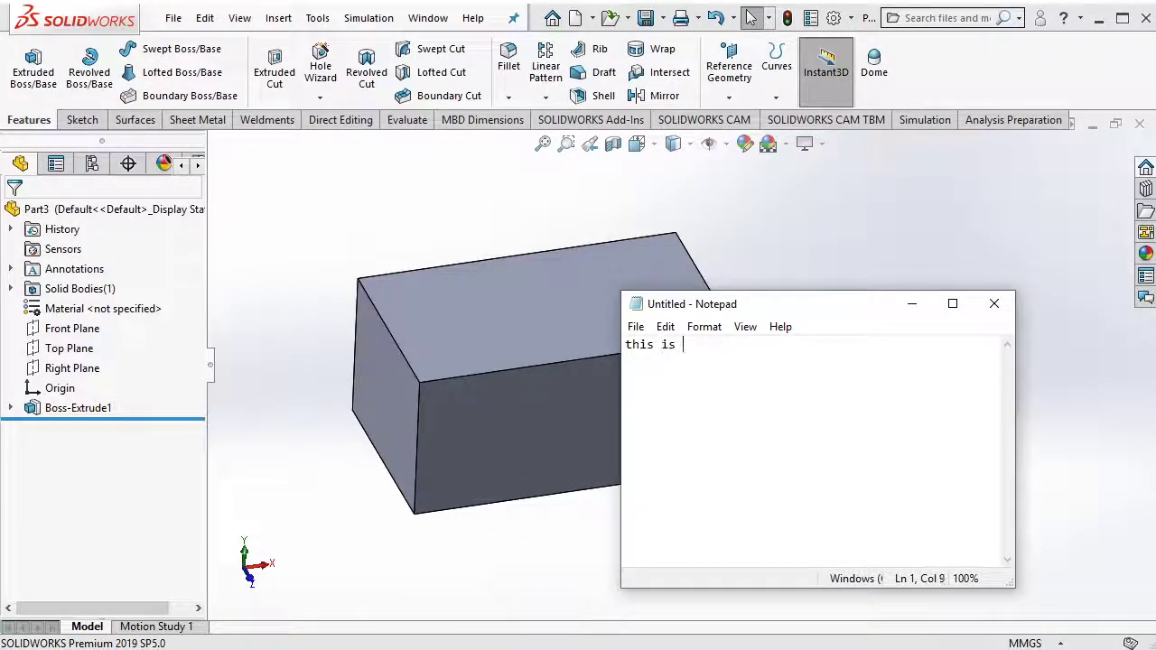
Clear the Notepad note and return to SOLIDWORKS.
{"action": "type", "text": "a solid b"}
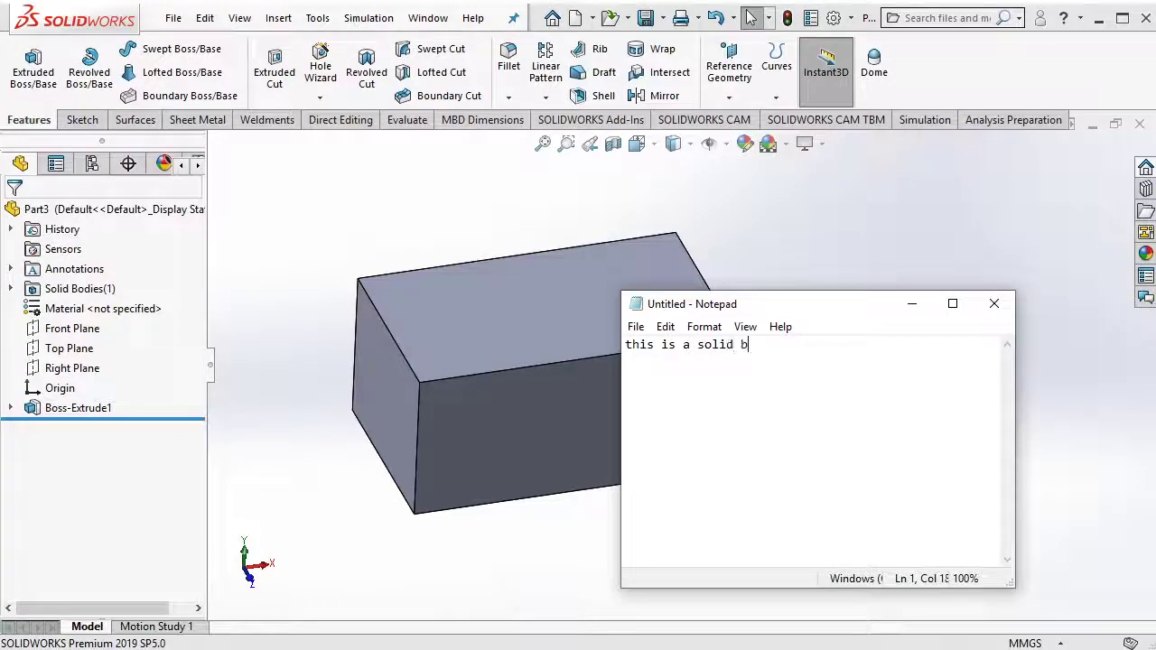
{"action": "type", "text": "ody"}
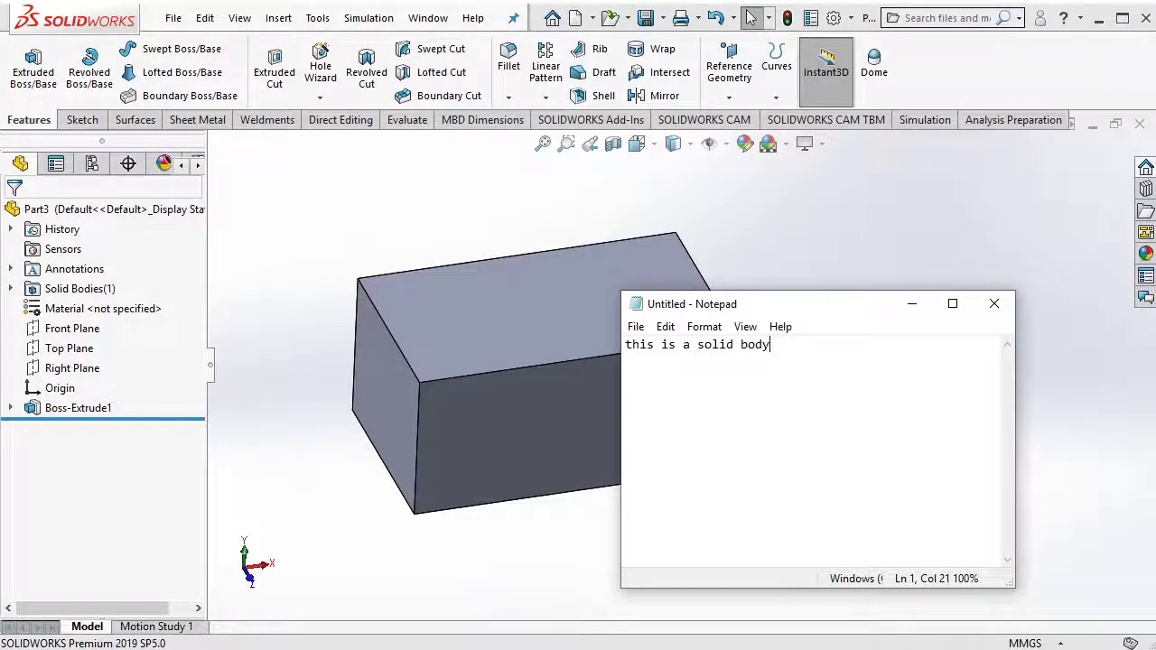
{"action": "key", "text": "ctrl+a"}
{"action": "key", "text": "BackSpace"}
{"action": "left_click", "coordinate": [804, 201]}
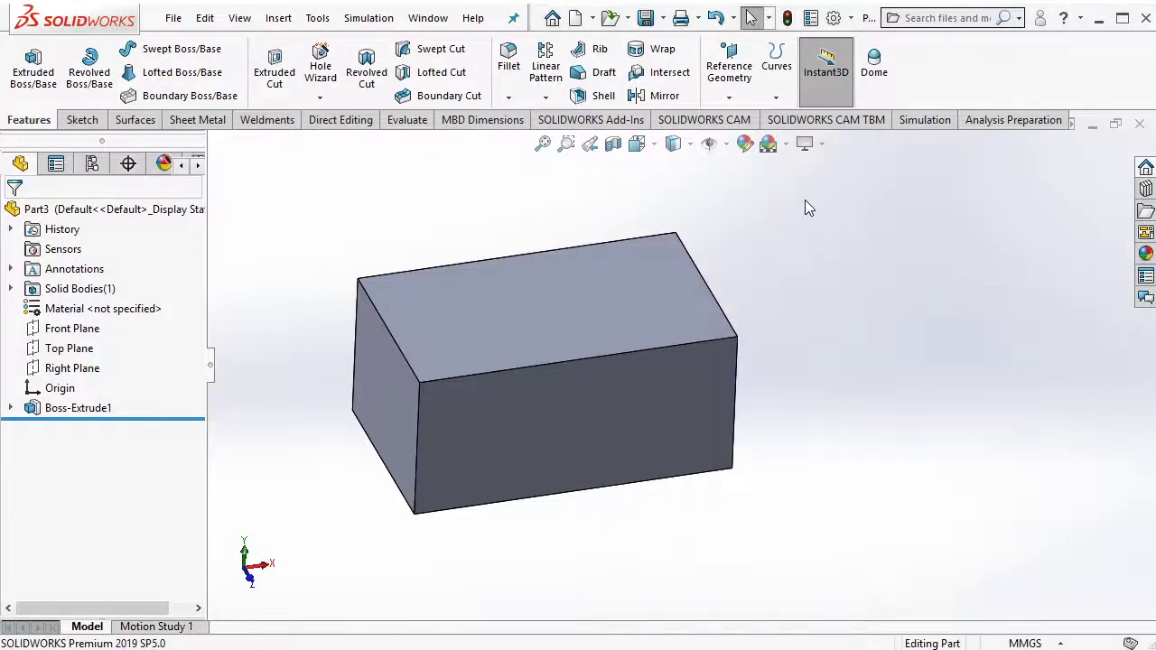
Open the CommandManager tab list, then note in Notepad to check the Sheetmetal tab.
{"action": "left_click", "coordinate": [216, 122]}
{"action": "right_click", "coordinate": [220, 127]}
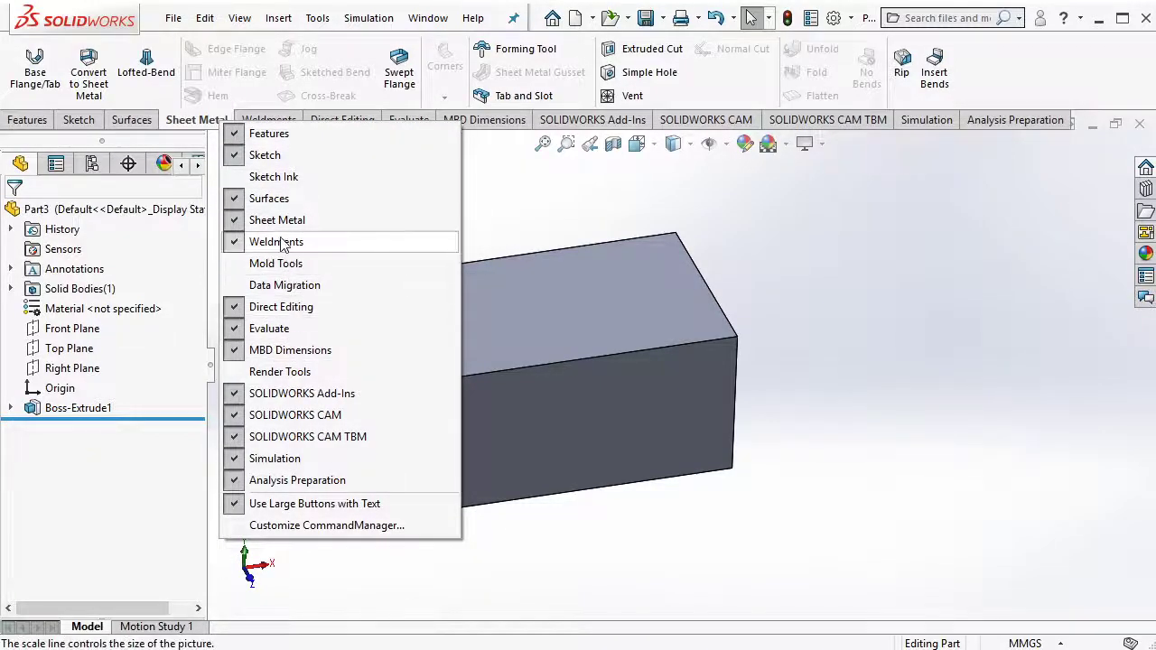
{"action": "left_click", "coordinate": [749, 454]}
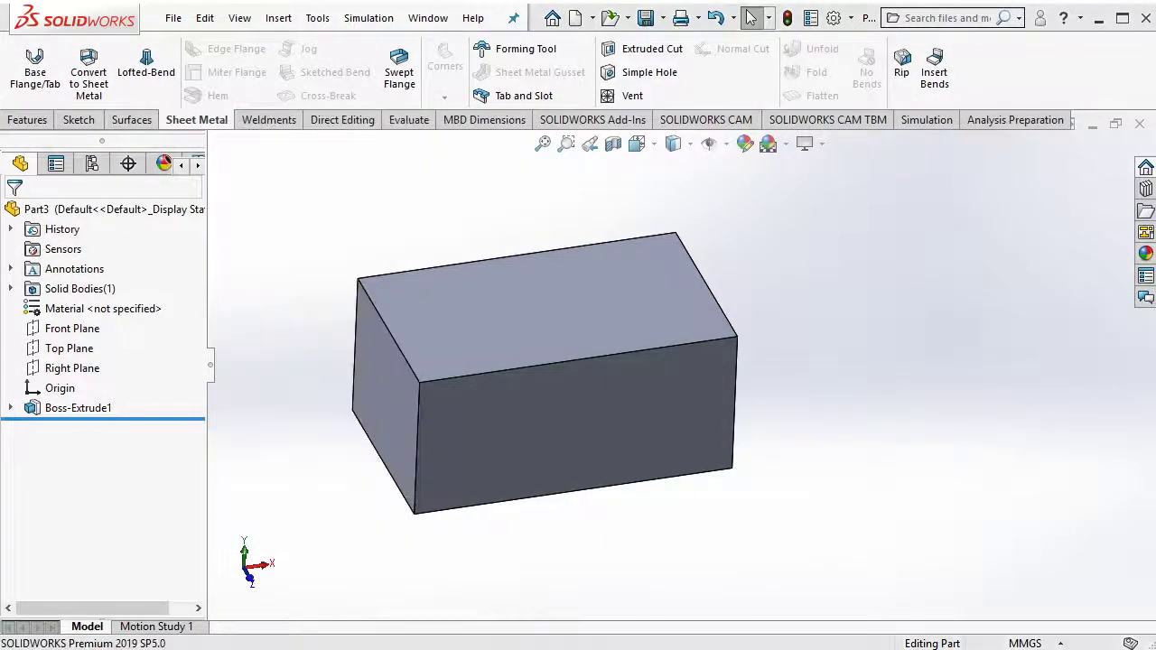
{"action": "type", "text": "makesure you "}
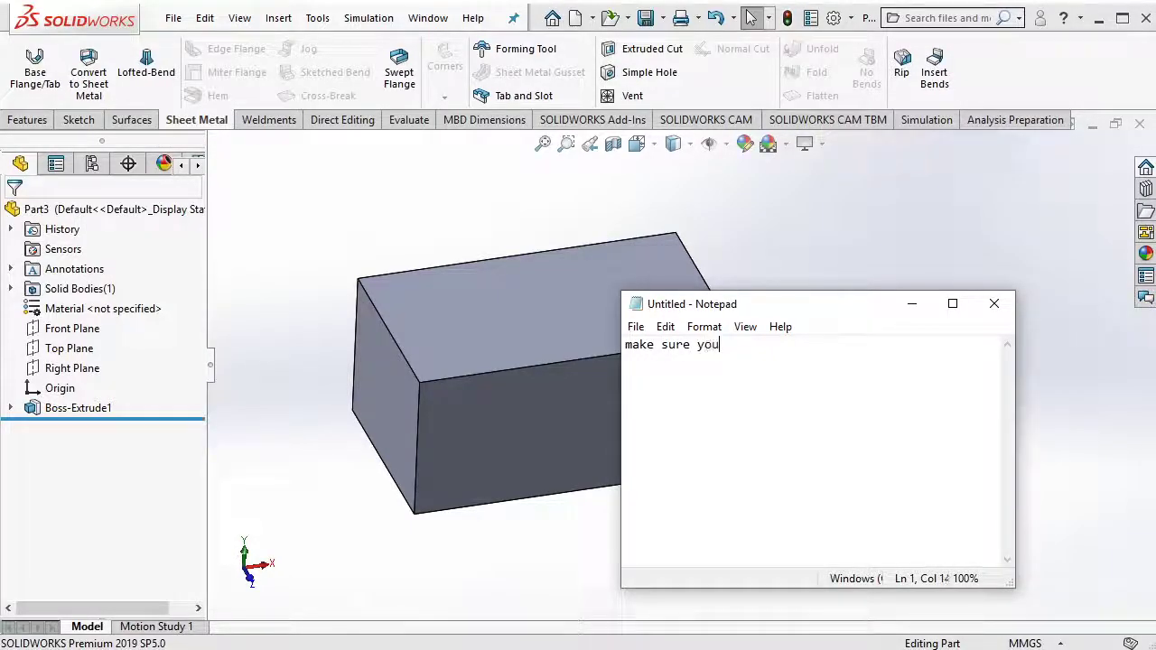
{"action": "type", "text": "check "}
{"action": "type", "text": "the Sh"}
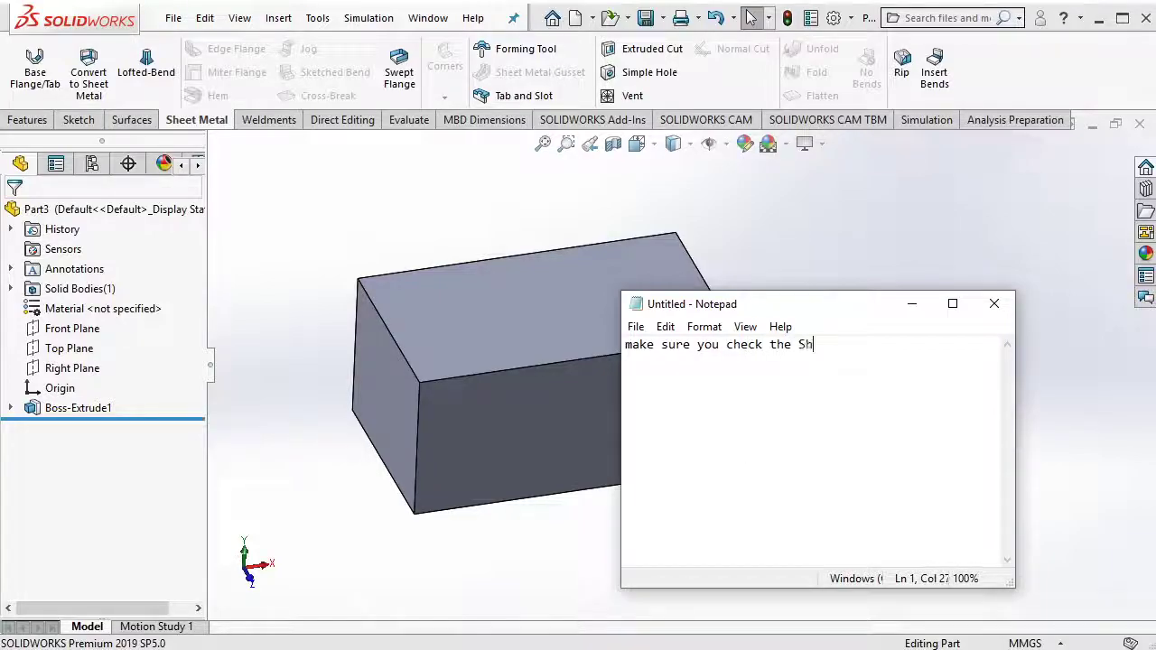
{"action": "type", "text": "eetmetal Tab"}
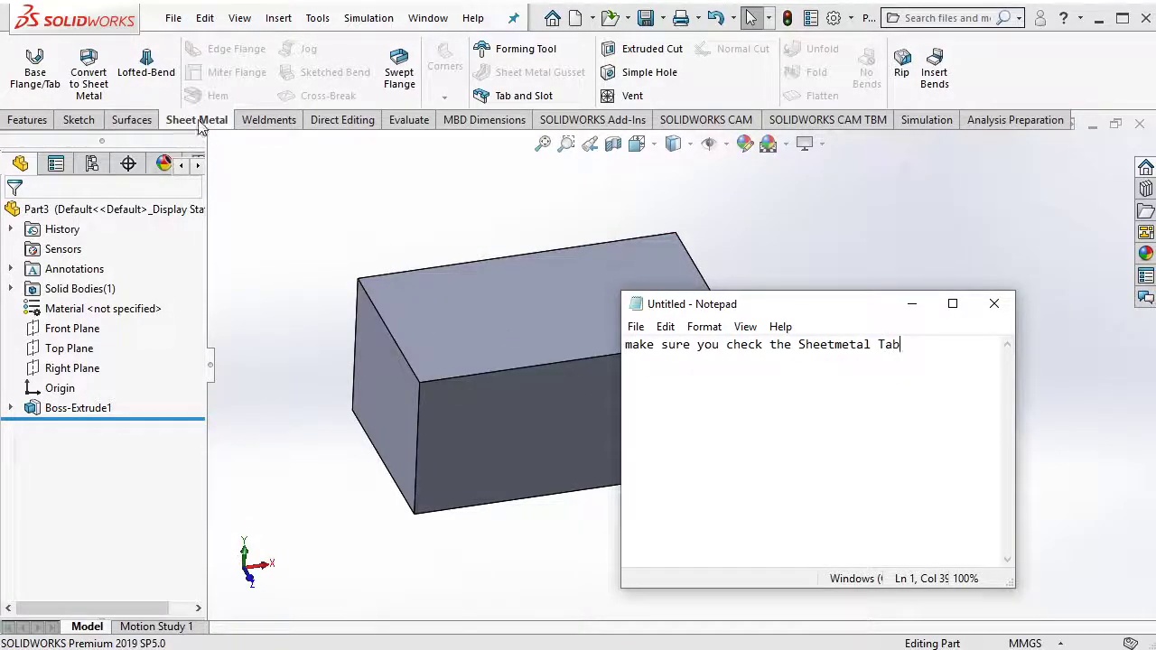
Toggle the Sheet Metal tool set off and back on, then show its tools.
{"action": "left_click", "coordinate": [201, 127]}
{"action": "right_click", "coordinate": [201, 126]}
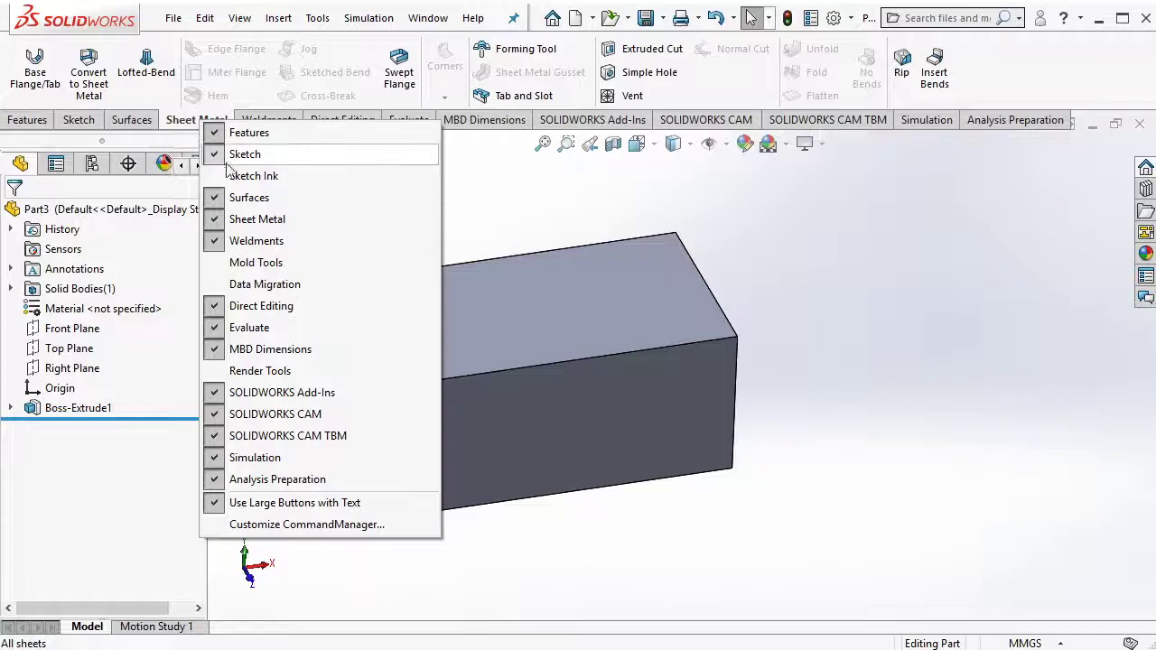
{"action": "left_click", "coordinate": [237, 219]}
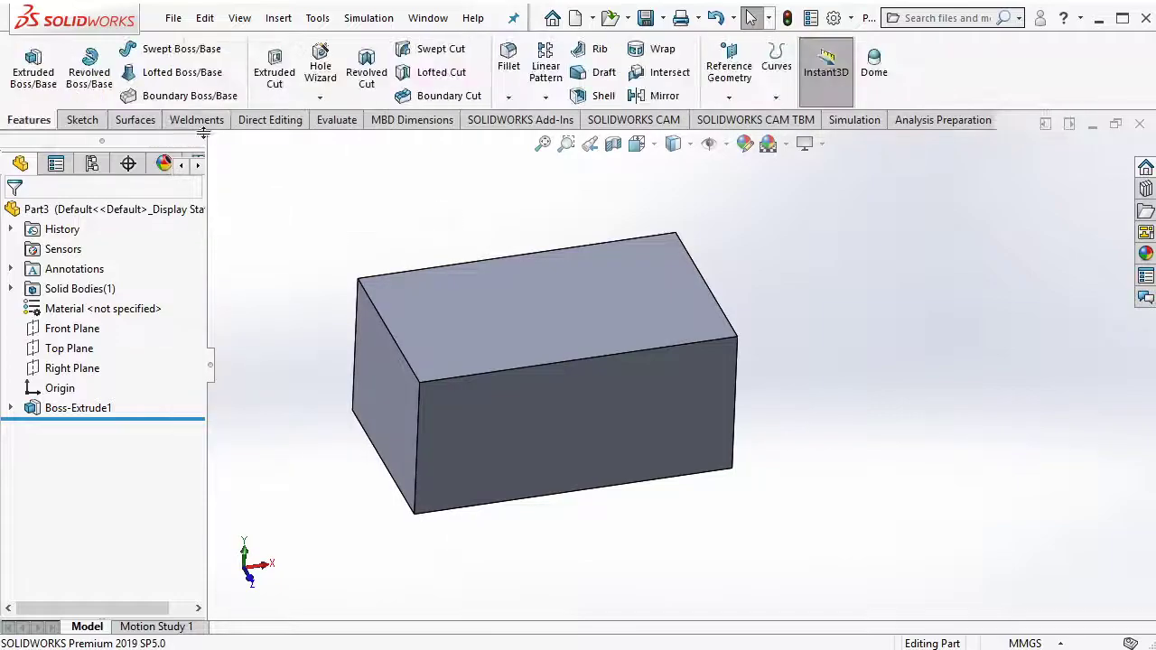
{"action": "right_click", "coordinate": [203, 131]}
{"action": "left_click", "coordinate": [258, 222]}
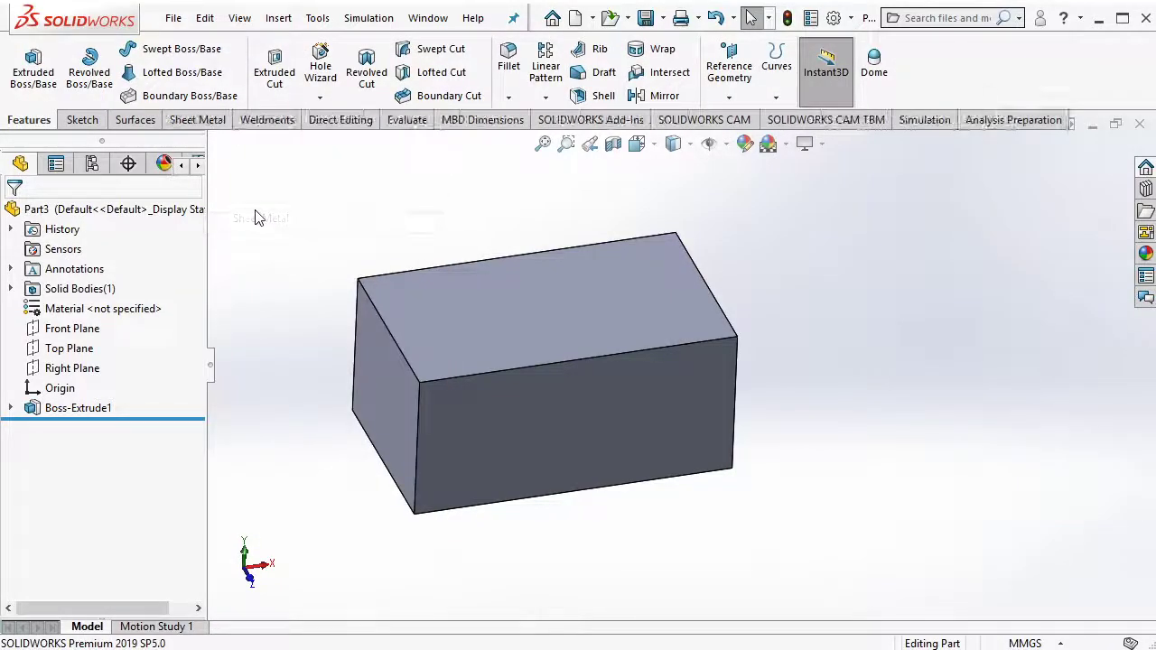
{"action": "left_click", "coordinate": [206, 126]}
Rewrite the Notepad hint to 'Right click - check the Sheetmetal Tab'.
{"action": "key", "text": "alt+Tab"}
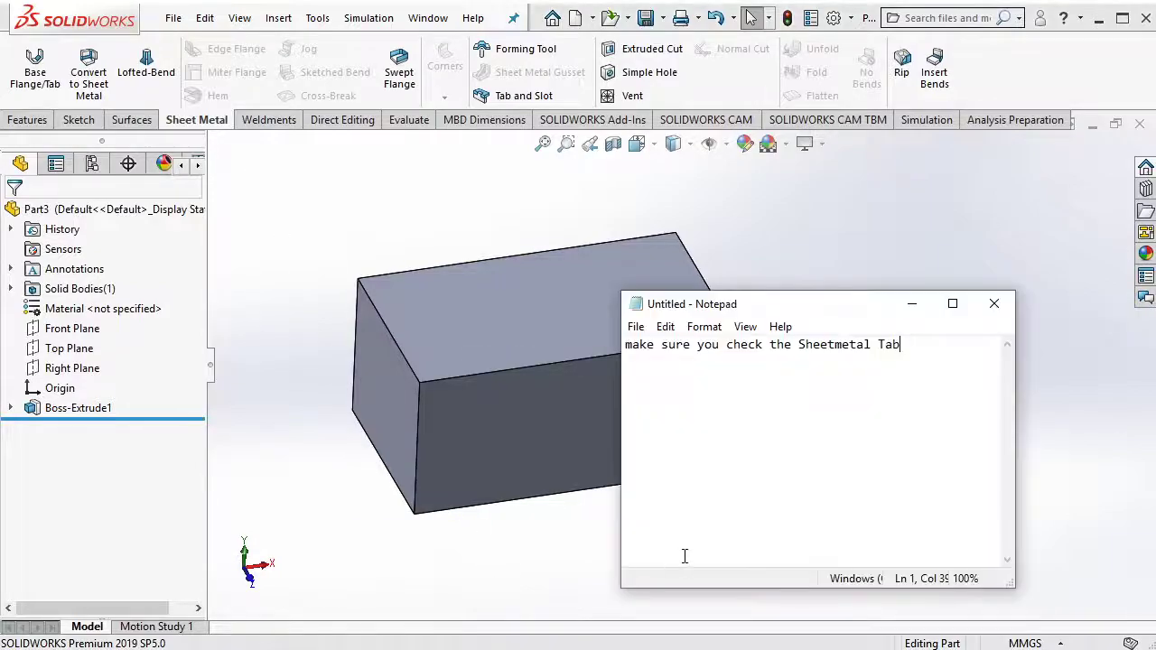
{"action": "key", "text": "ctrl+a"}
{"action": "type", "text": "R"}
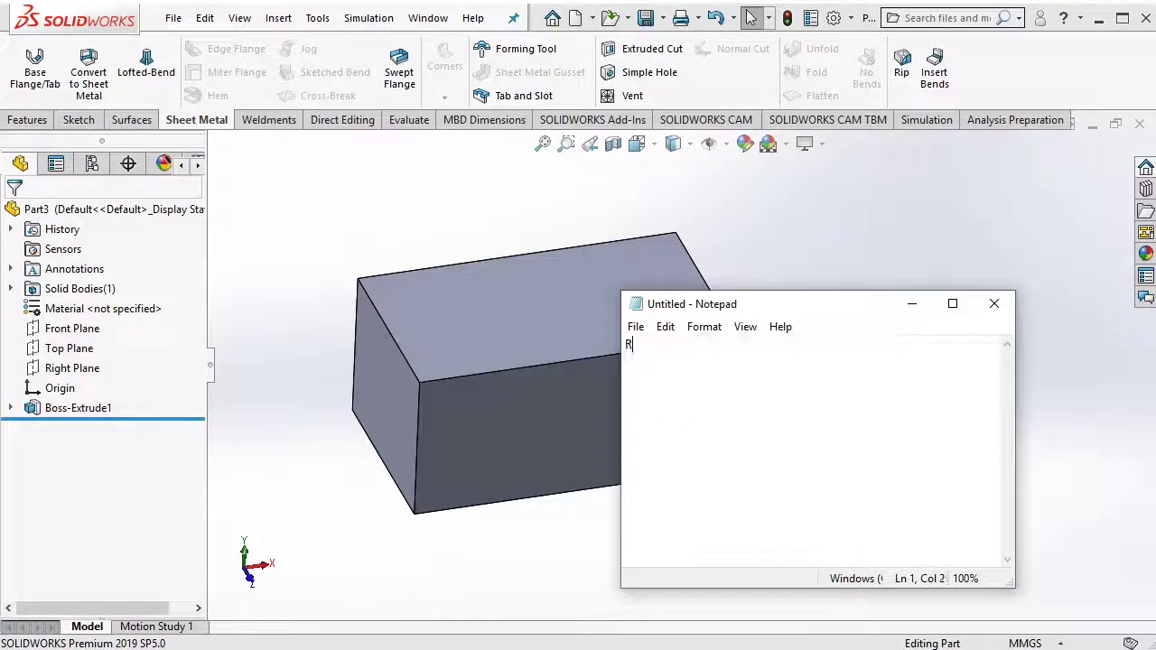
{"action": "type", "text": "ight click"}
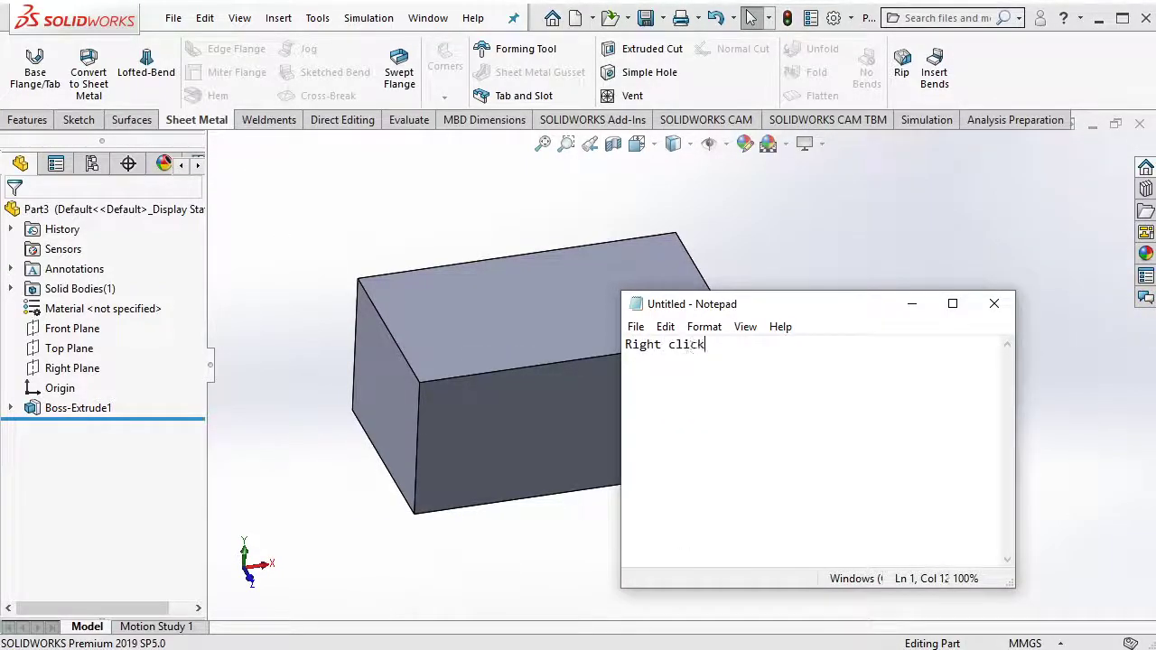
{"action": "type", "text": " - check the"}
{"action": "type", "text": " Sheetmetal Tab"}
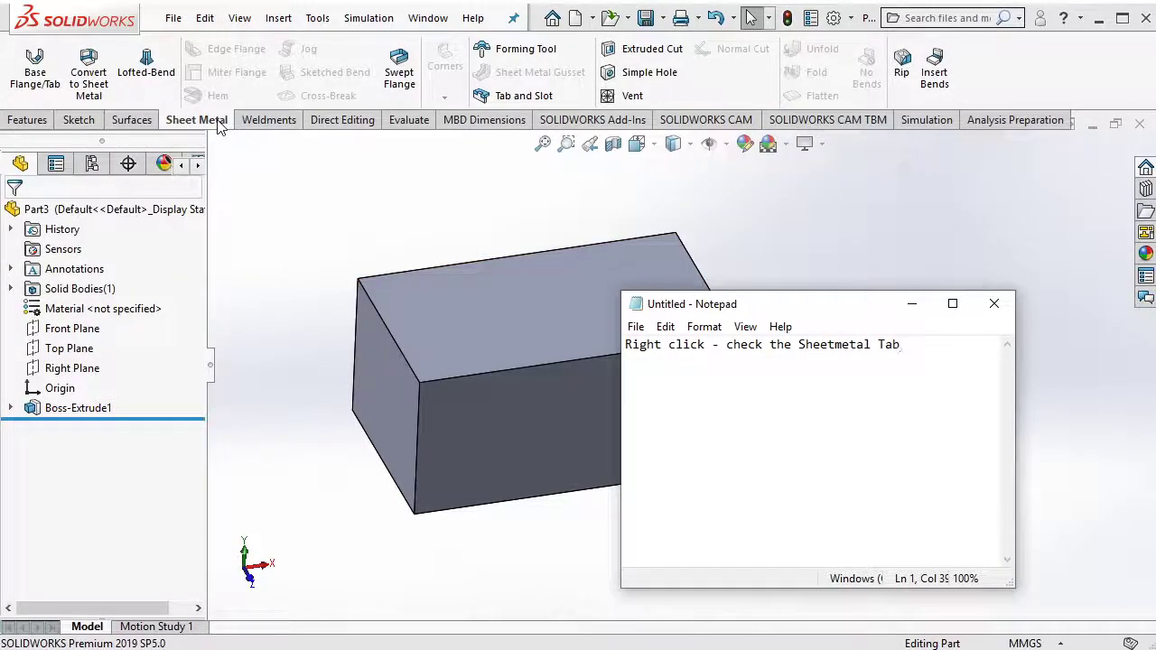
Hide and re-enable the Sheet Metal tool set again, displaying the Sheet Metal tab.
{"action": "right_click", "coordinate": [219, 126]}
{"action": "left_click", "coordinate": [263, 223]}
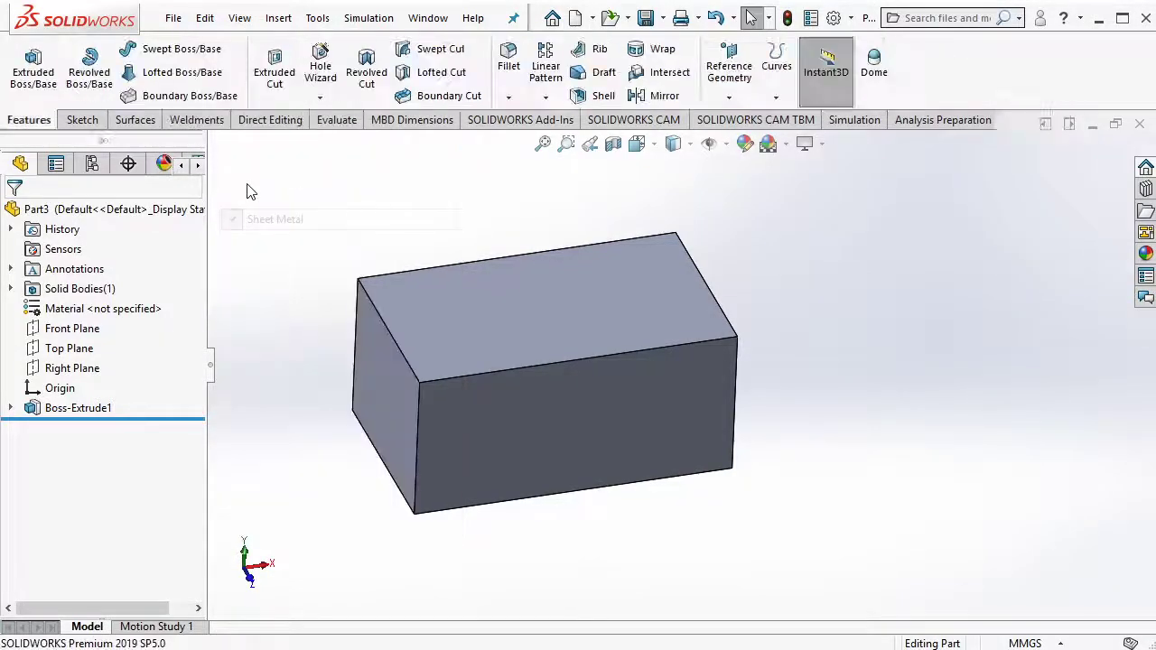
{"action": "right_click", "coordinate": [333, 123]}
{"action": "left_click", "coordinate": [365, 219]}
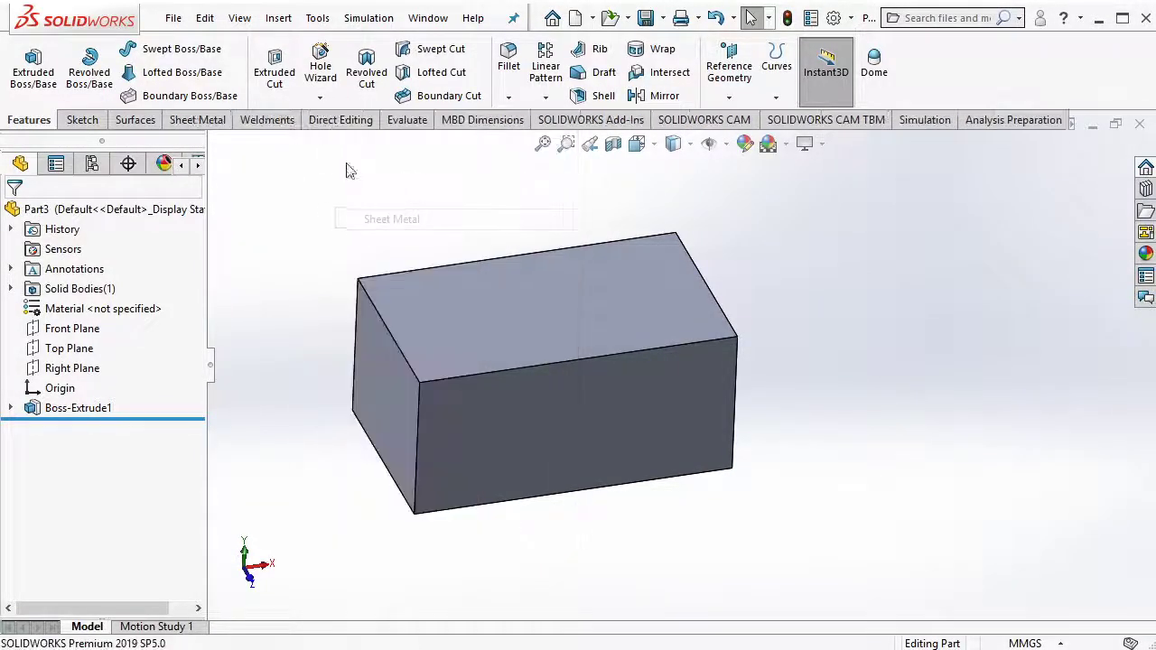
{"action": "left_click", "coordinate": [197, 119]}
Clear the Notepad text and hide Notepad behind SOLIDWORKS.
{"action": "key", "text": "alt+Tab"}
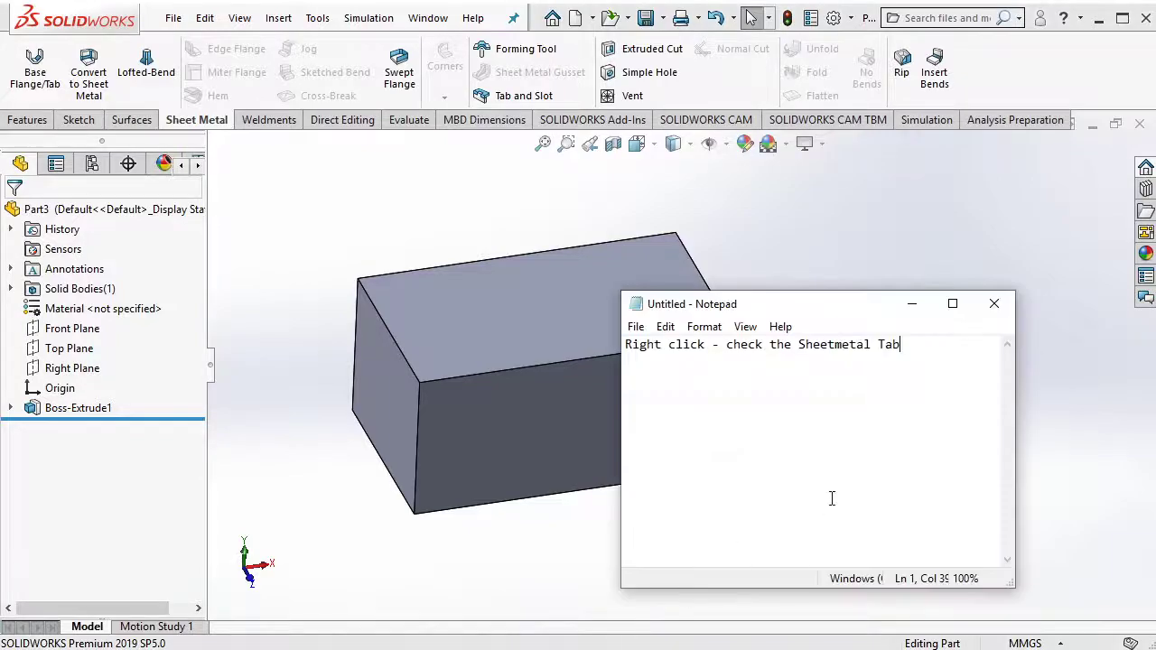
{"action": "key", "text": "ctrl+a"}
{"action": "key", "text": "BackSpace"}
{"action": "key", "text": "alt+Tab"}
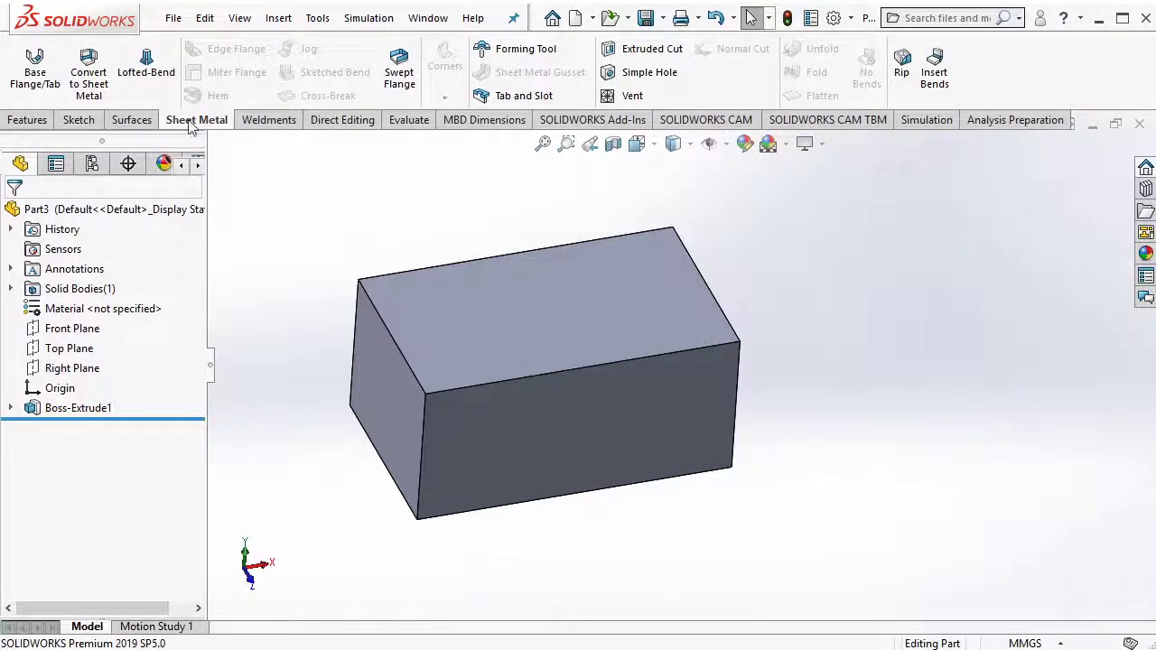
Start Convert to Sheet Metal and set the sheet thickness to 1.
{"action": "left_click", "coordinate": [102, 97]}
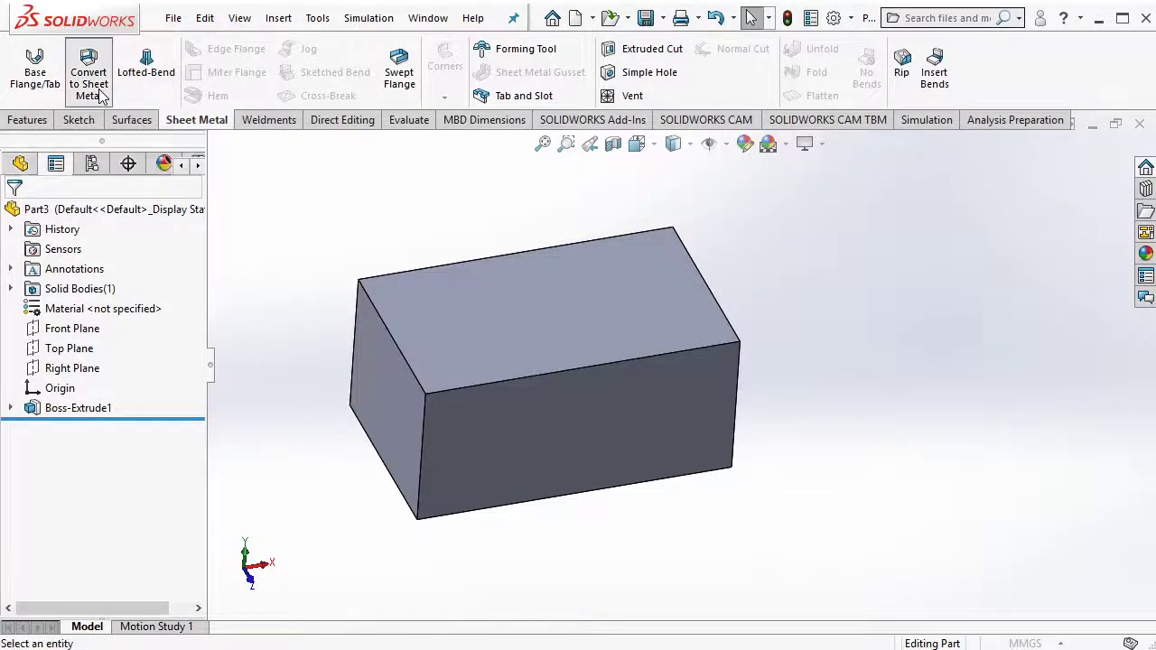
{"action": "left_click_drag", "start_coordinate": [116, 420], "coordinate": [3, 406]}
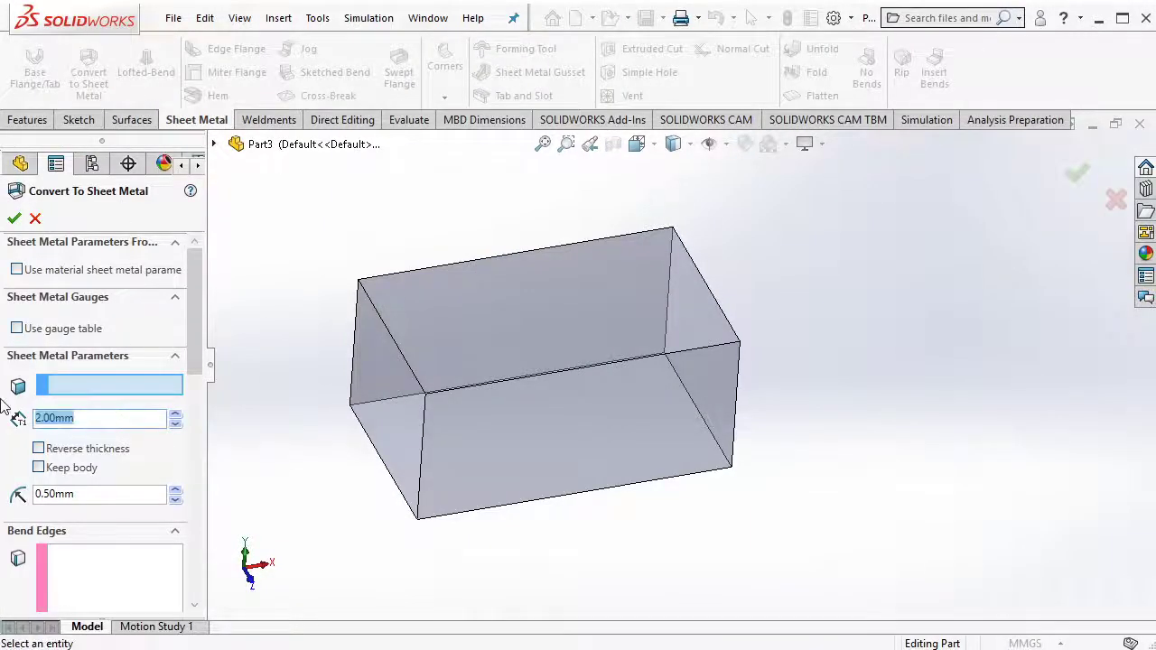
{"action": "type", "text": "1.5"}
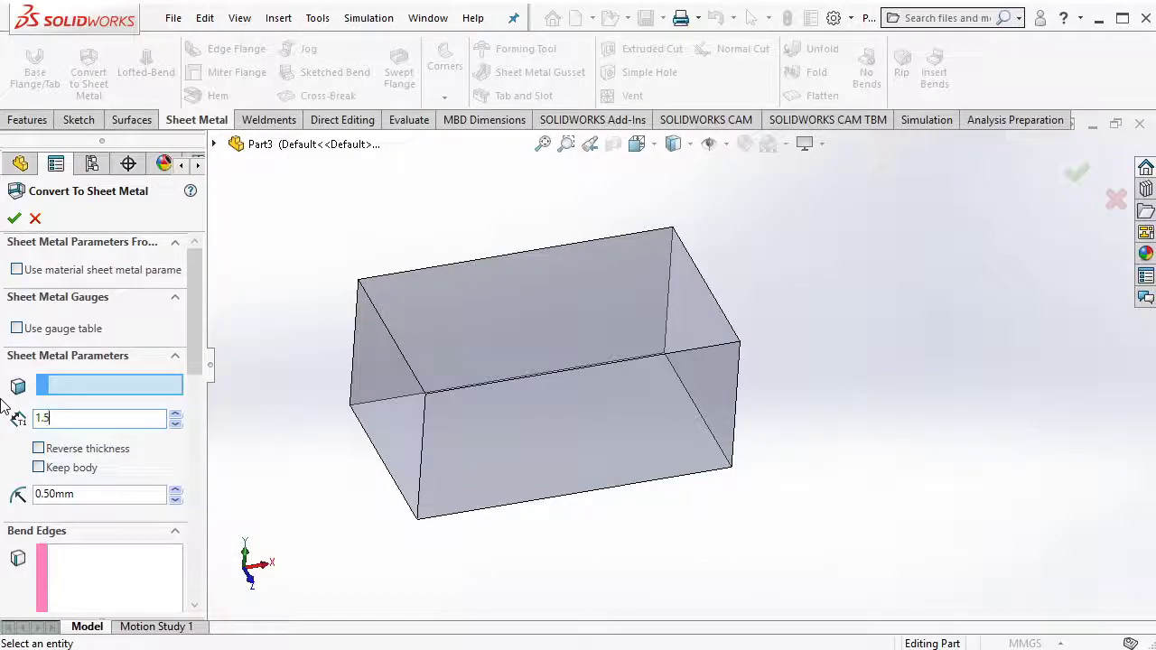
{"action": "left_click_drag", "start_coordinate": [195, 325], "coordinate": [188, 383]}
{"action": "middle_click_drag", "start_coordinate": [542, 298], "coordinate": [511, 379]}
Pick the bottom face as the fixed face and its four bottom edges as bend edges.
{"action": "left_click", "coordinate": [485, 410]}
{"action": "left_click", "coordinate": [504, 370]}
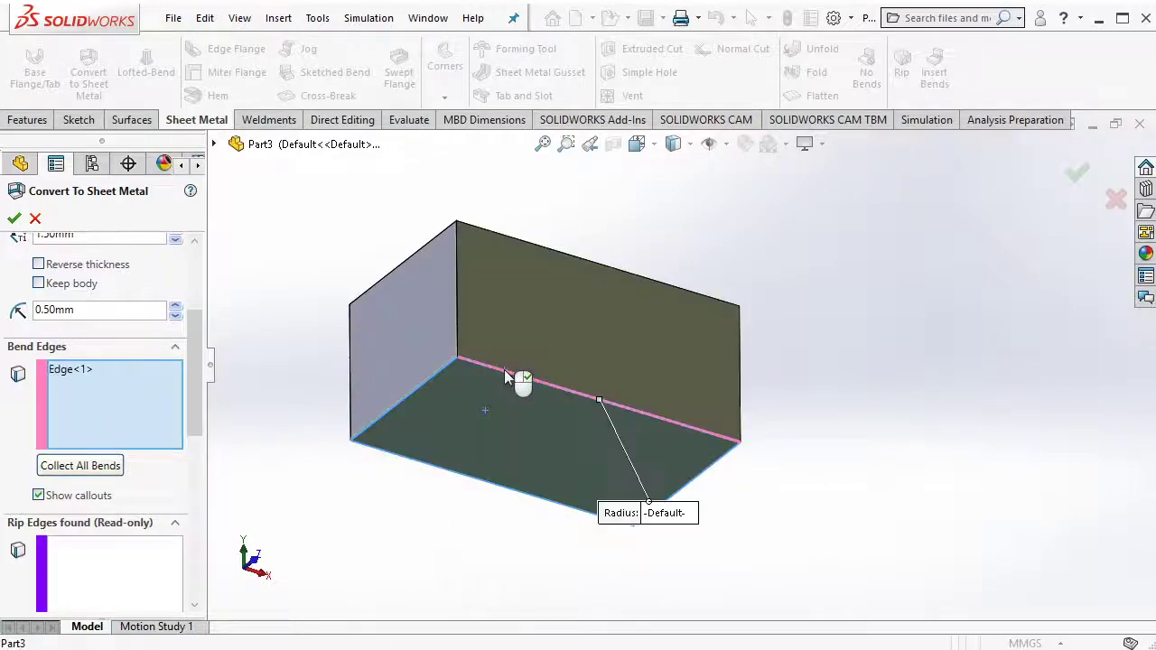
{"action": "left_click", "coordinate": [443, 473]}
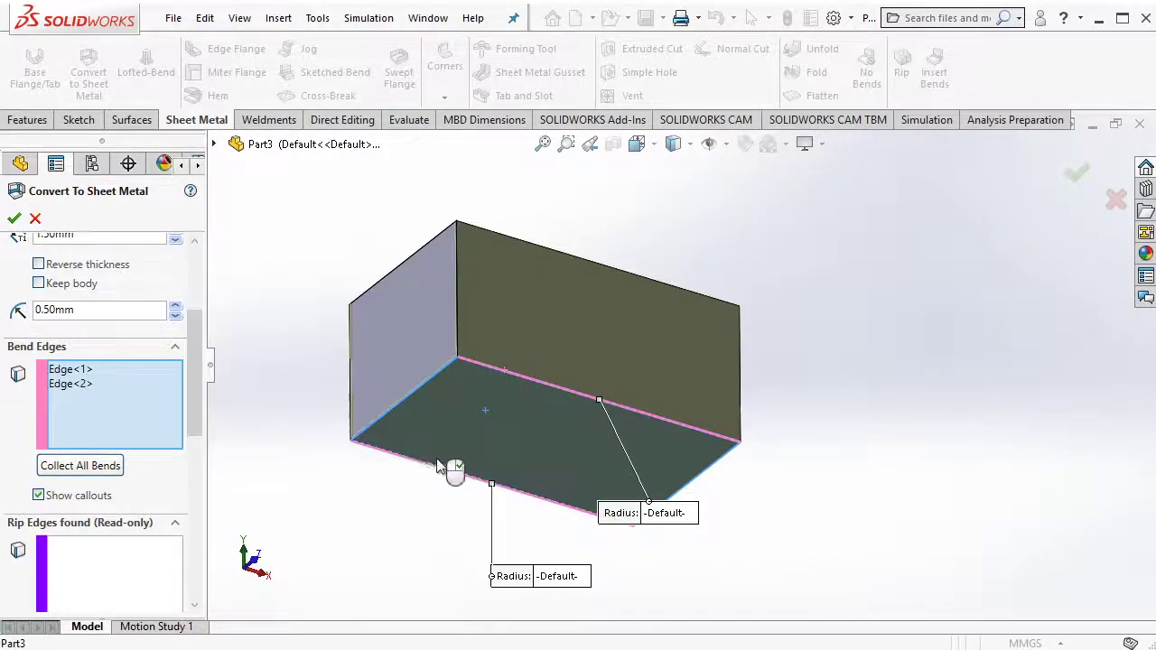
{"action": "left_click", "coordinate": [401, 400]}
{"action": "left_click", "coordinate": [694, 486]}
{"action": "mouse_move", "coordinate": [694, 486]}
{"action": "middle_mouse_down"}
{"action": "mouse_move", "coordinate": [557, 329]}
{"action": "mouse_move", "coordinate": [473, 378]}
{"action": "middle_mouse_up"}
{"action": "scroll", "coordinate": [474, 377], "scroll_direction": "down", "scroll_amount": 2}
{"action": "scroll", "coordinate": [483, 346], "scroll_direction": "down", "scroll_amount": 3}
{"action": "scroll", "coordinate": [489, 362], "scroll_direction": "down", "scroll_amount": 2}
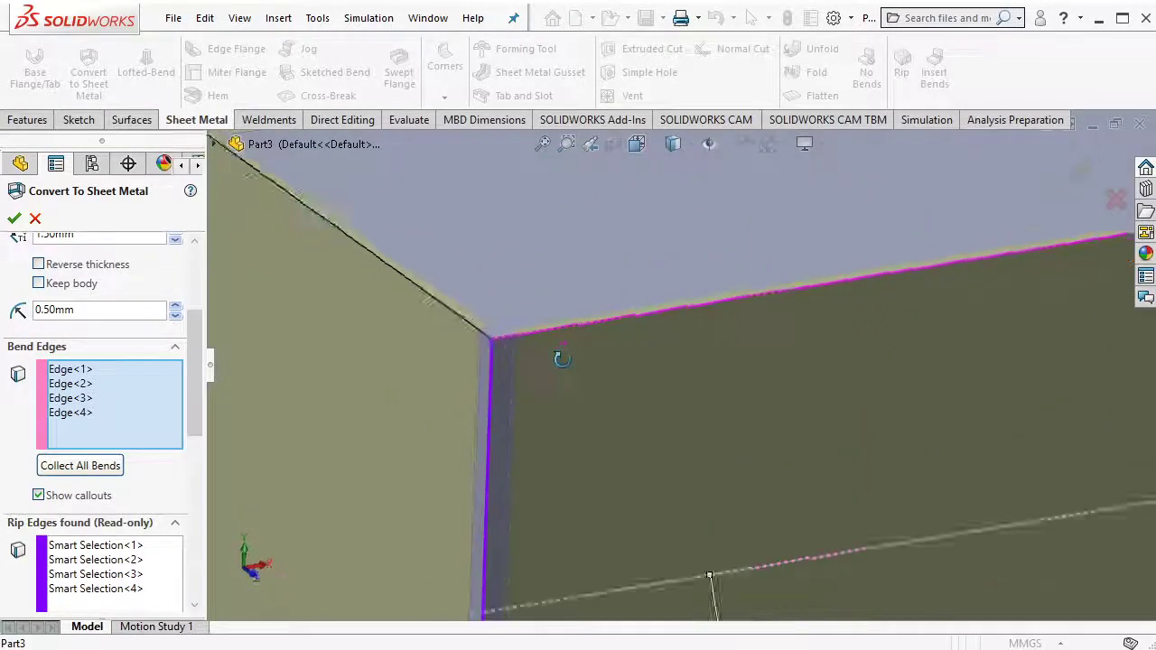
{"action": "scroll", "coordinate": [194, 377], "scroll_direction": "down", "scroll_amount": 3}
{"action": "scroll", "coordinate": [187, 475], "scroll_direction": "down", "scroll_amount": 2}
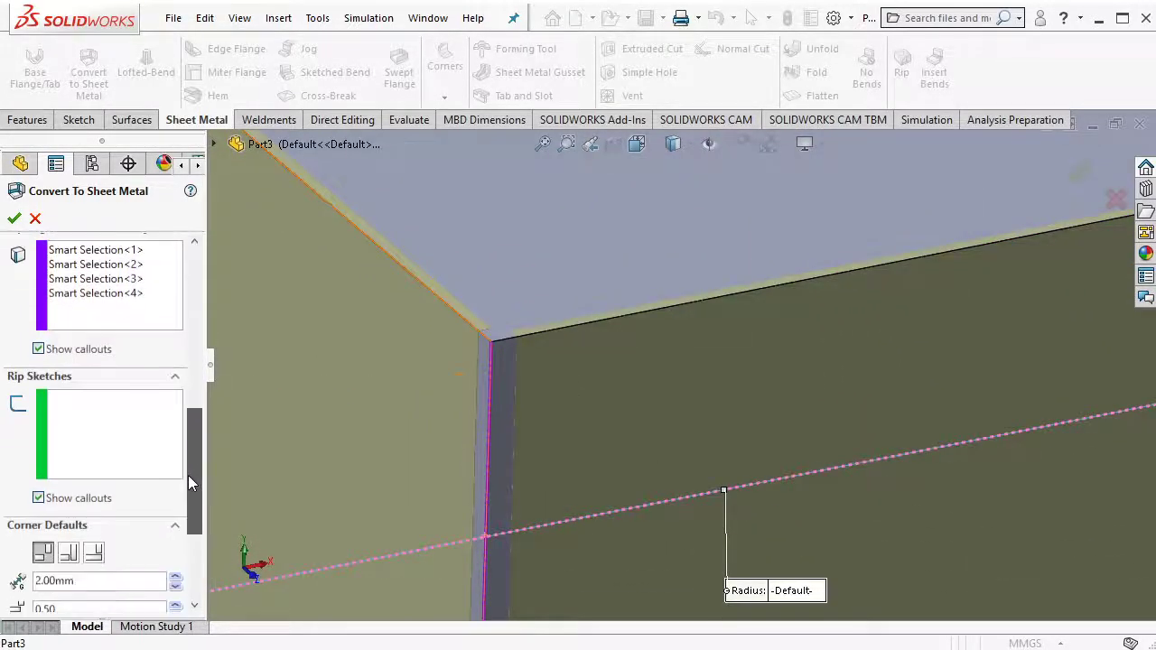
{"action": "scroll", "coordinate": [188, 475], "scroll_direction": "down", "scroll_amount": 2}
Set the corner gap to 0.20 mm after trying 2, 5 and 3 mm.
{"action": "left_click", "coordinate": [117, 491]}
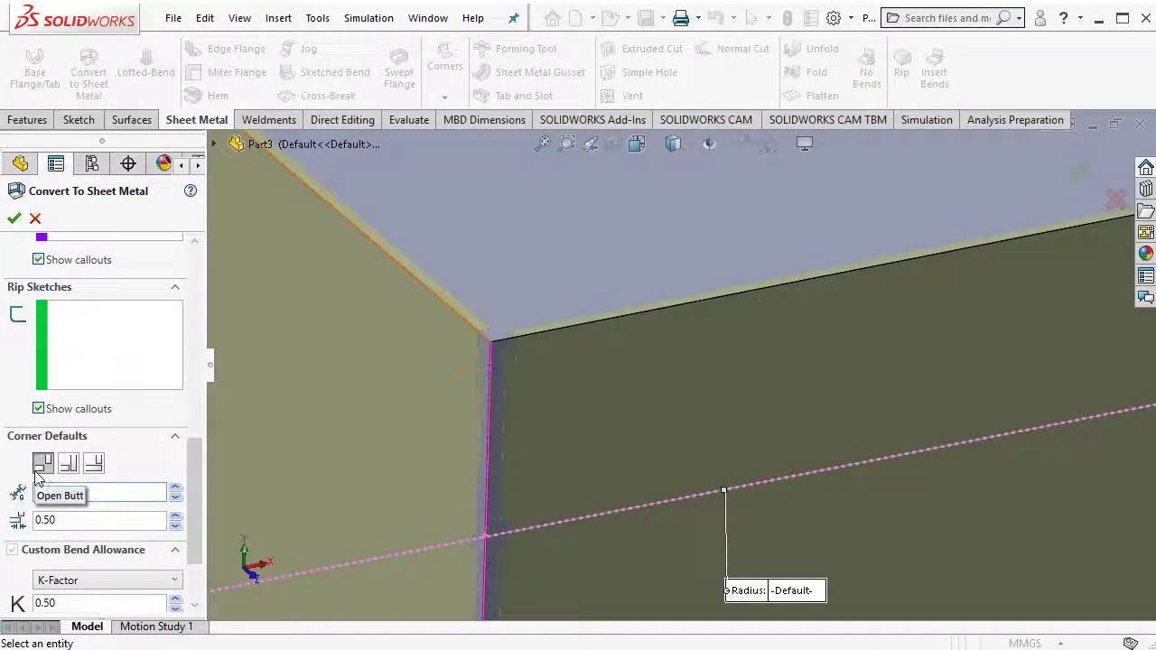
{"action": "type", "text": "0.20mm"}
{"action": "key", "text": "Return"}
{"action": "type", "text": "2"}
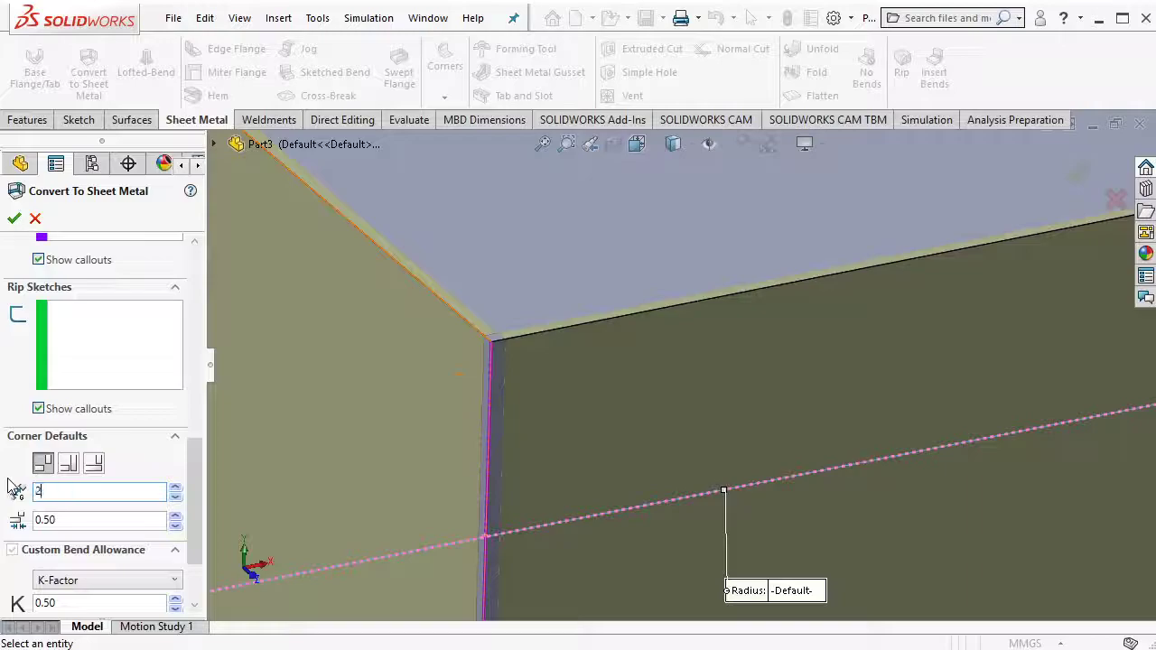
{"action": "key", "text": "Return"}
{"action": "double_click", "coordinate": [113, 491]}
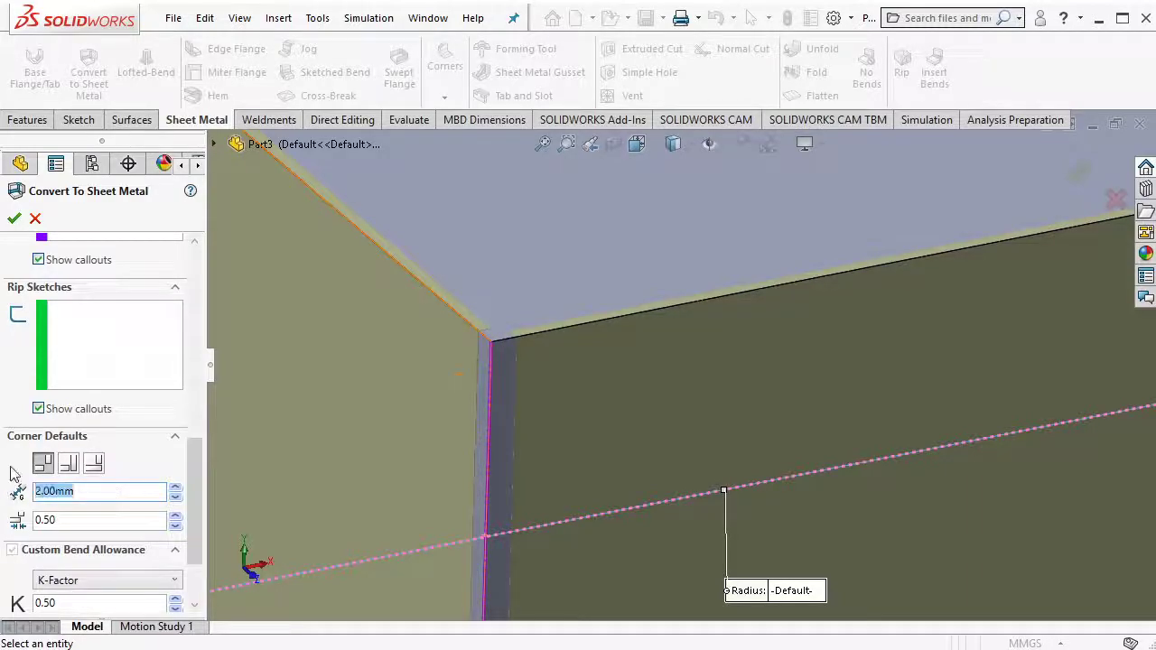
{"action": "type", "text": "5"}
{"action": "key", "text": "Return"}
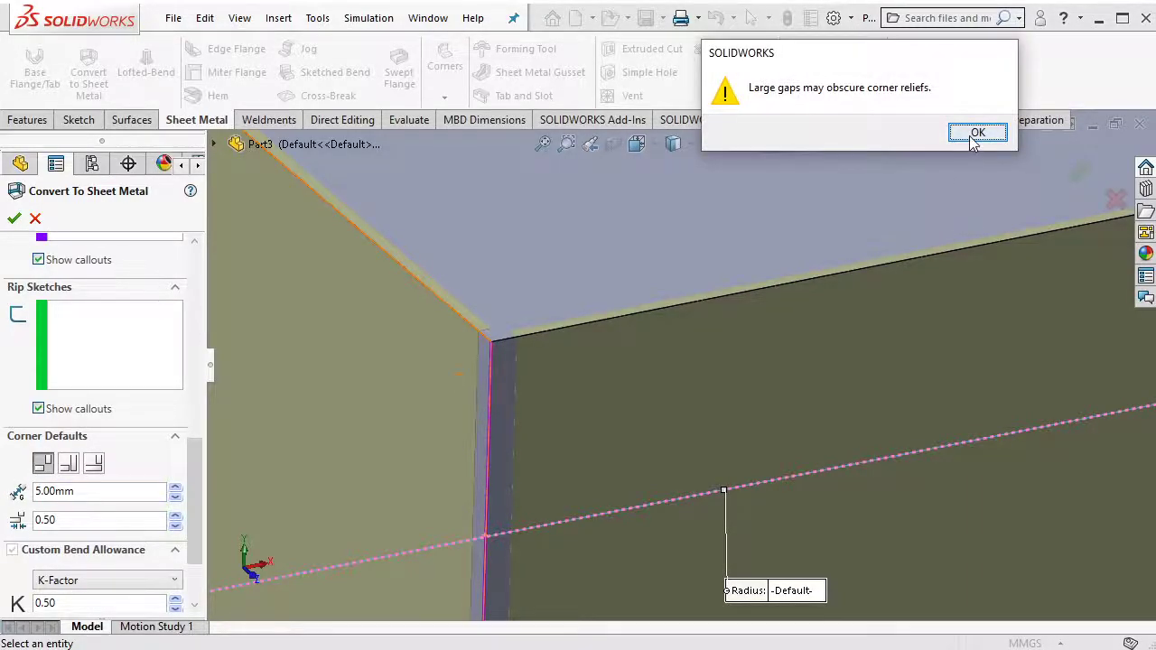
{"action": "left_click", "coordinate": [977, 132]}
{"action": "type", "text": "3"}
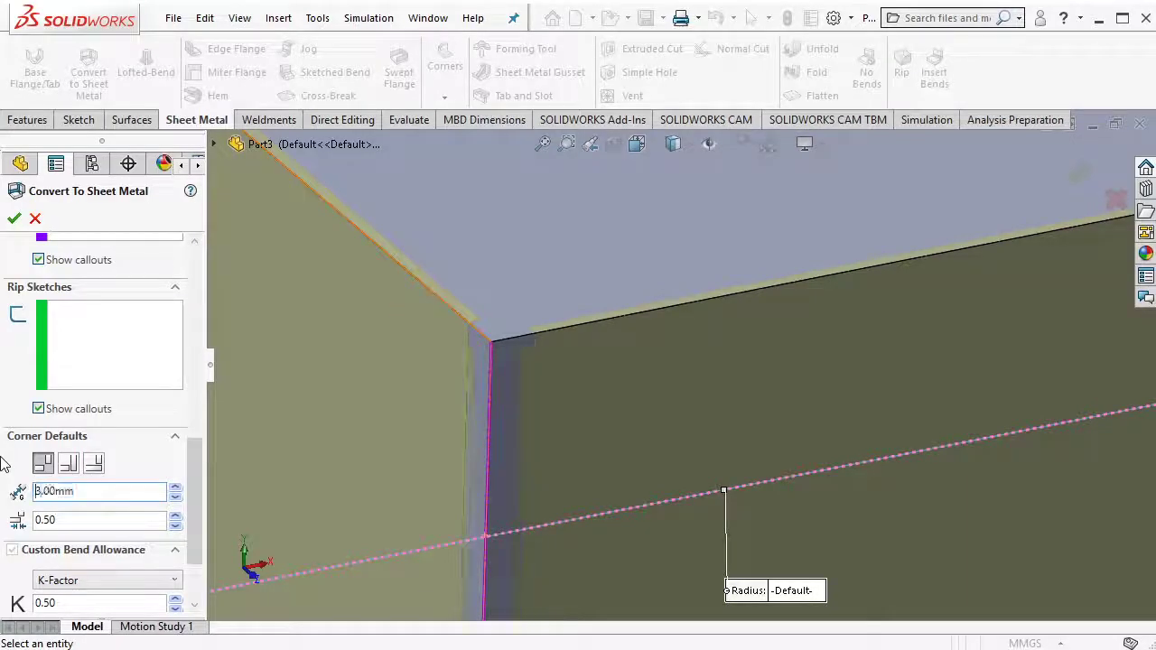
{"action": "key", "text": "Return"}
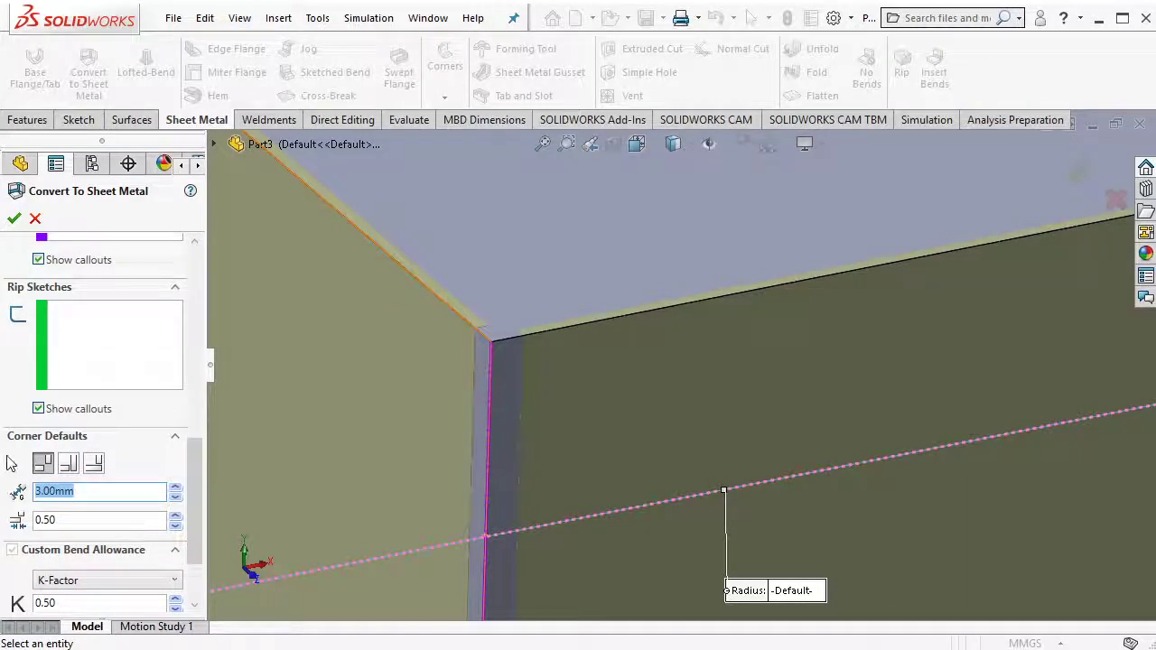
{"action": "type", "text": "0.2"}
{"action": "key", "text": "Return"}
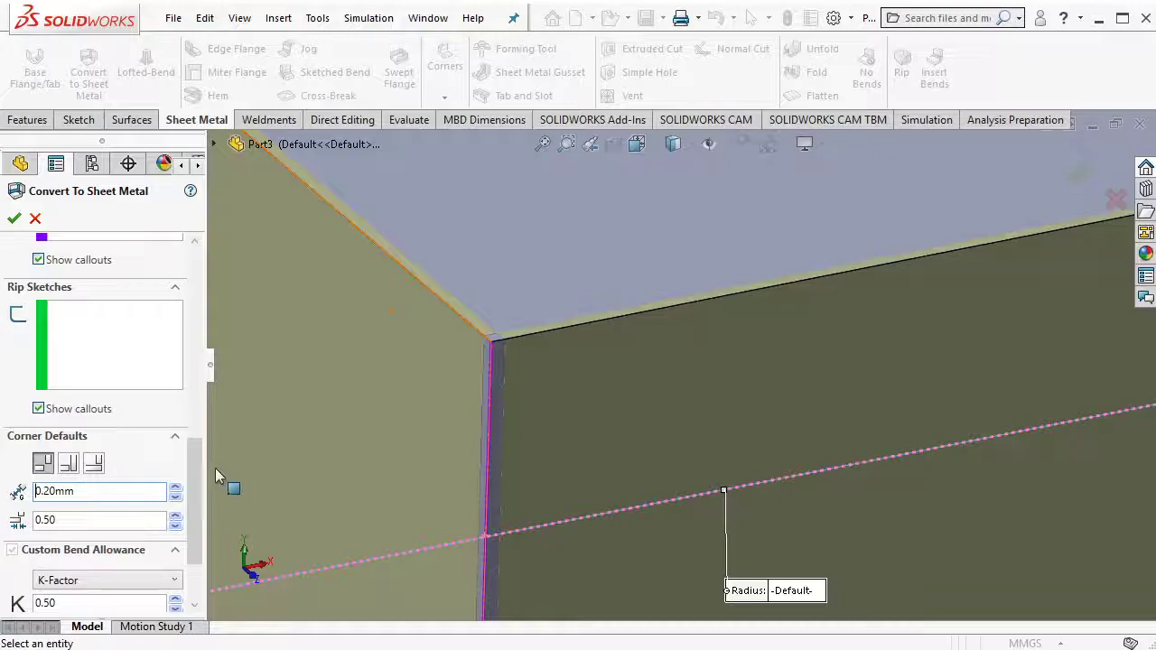
{"action": "scroll", "coordinate": [200, 506], "scroll_direction": "down", "scroll_amount": 2}
{"action": "scroll", "coordinate": [197, 537], "scroll_direction": "down", "scroll_amount": 1}
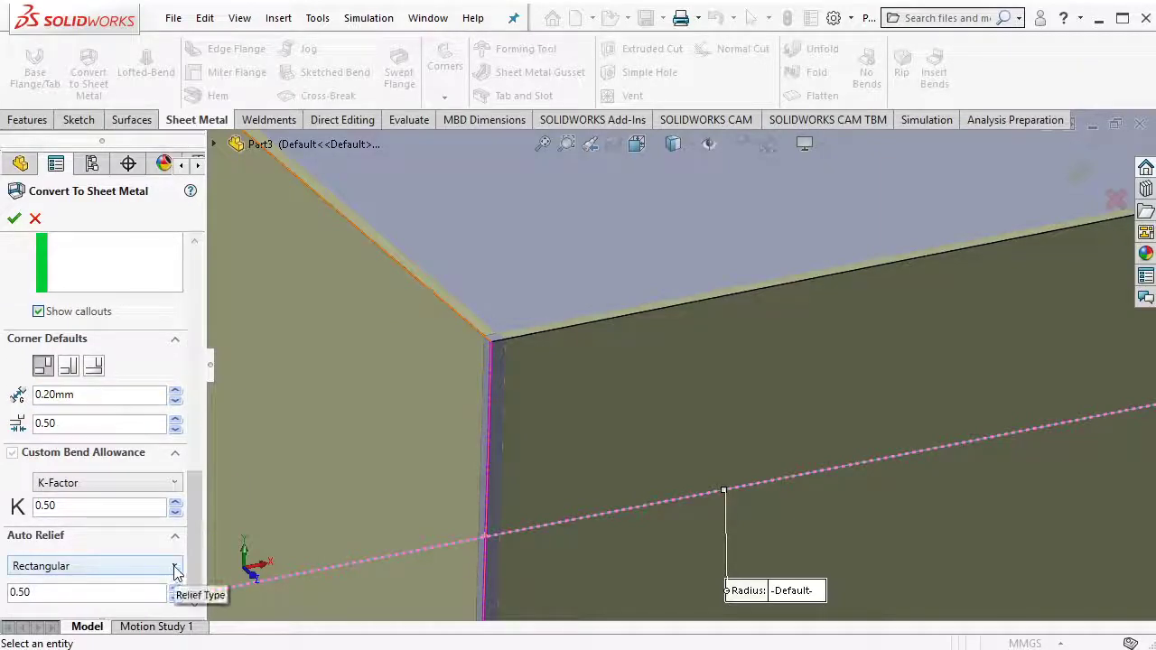
Choose Tear as the auto relief type and apply the sheet metal conversion.
{"action": "left_click", "coordinate": [173, 566]}
{"action": "left_click", "coordinate": [81, 623]}
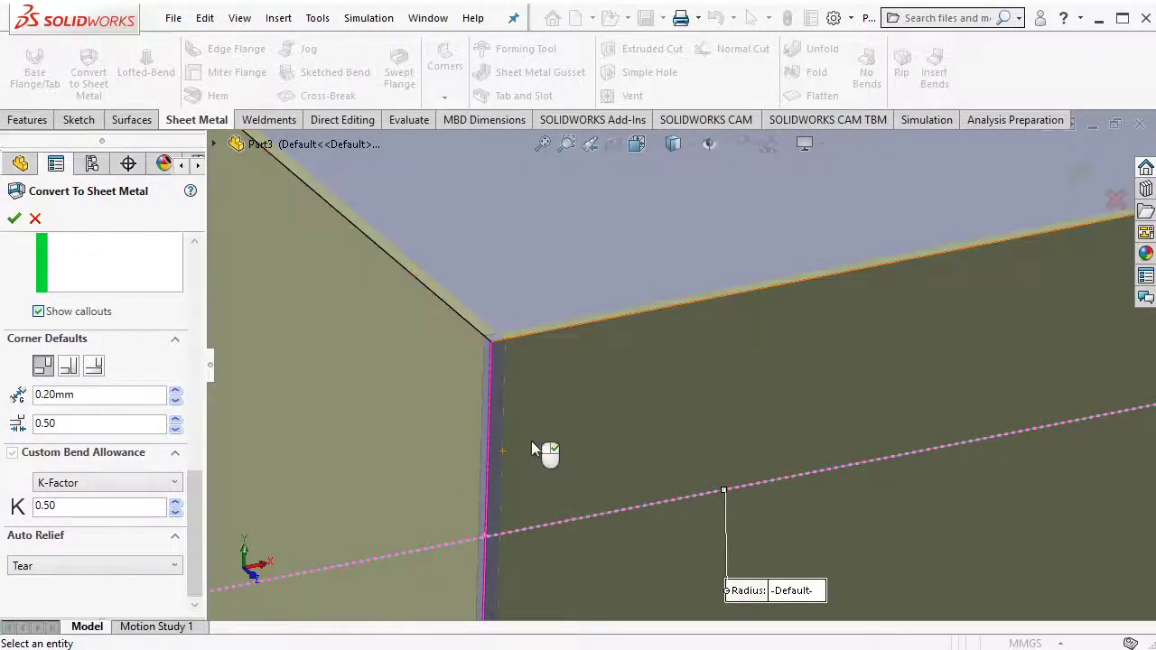
{"action": "middle_click_drag", "start_coordinate": [542, 452], "coordinate": [567, 574]}
{"action": "key", "text": "ctrl+7"}
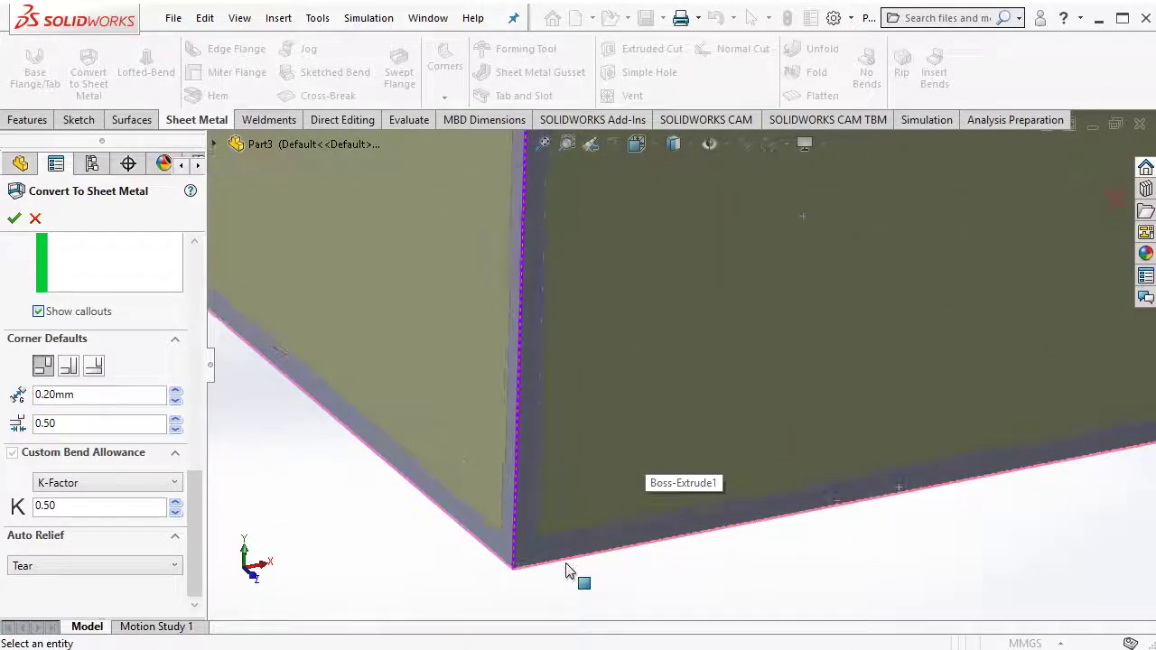
{"action": "left_click", "coordinate": [14, 217]}
Start a sketch on the box's front wall and draw a corner rectangle on it.
{"action": "mouse_move", "coordinate": [633, 259]}
{"action": "middle_mouse_down"}
{"action": "mouse_move", "coordinate": [683, 355]}
{"action": "mouse_move", "coordinate": [567, 394]}
{"action": "middle_mouse_up"}
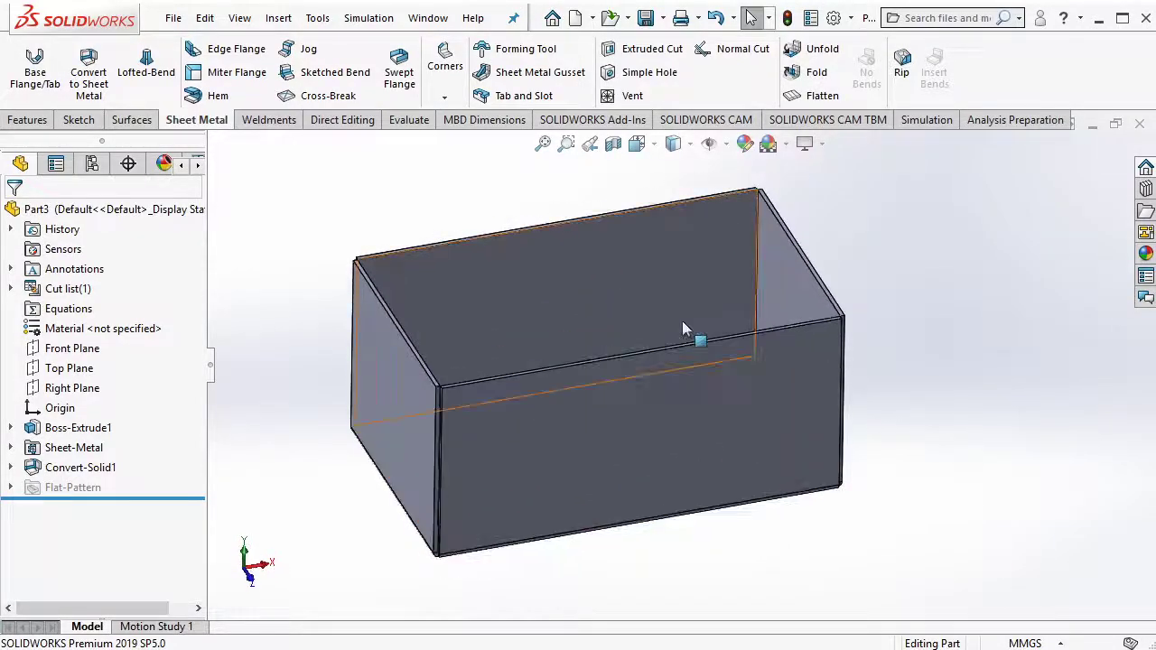
{"action": "left_click", "coordinate": [567, 400]}
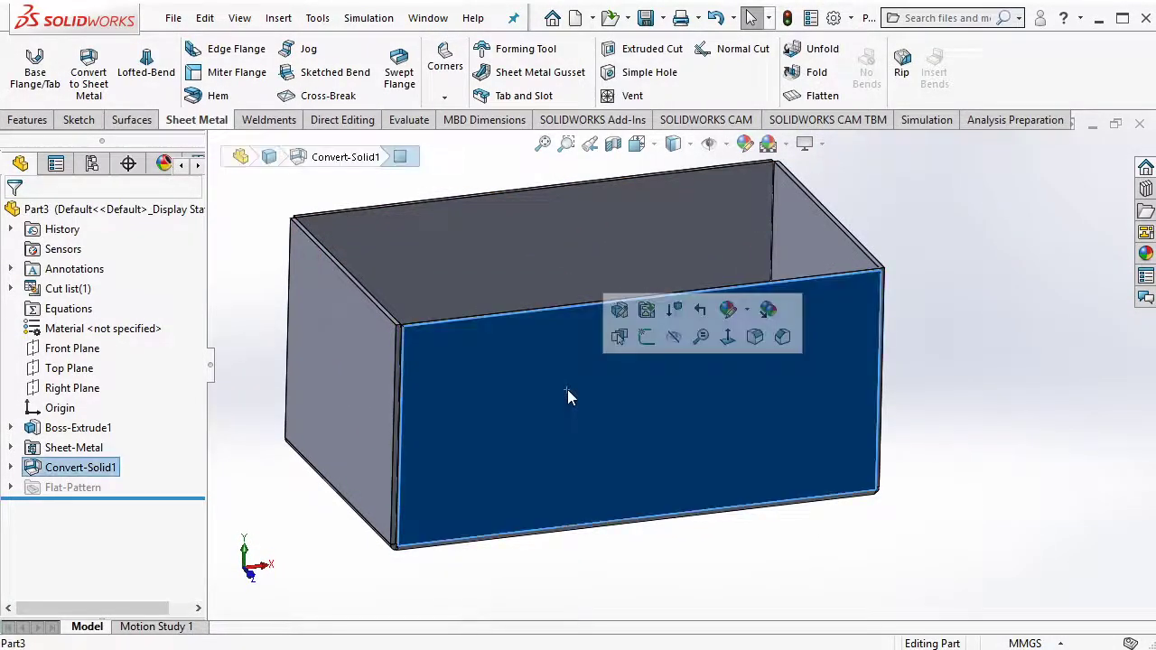
{"action": "left_click", "coordinate": [652, 335]}
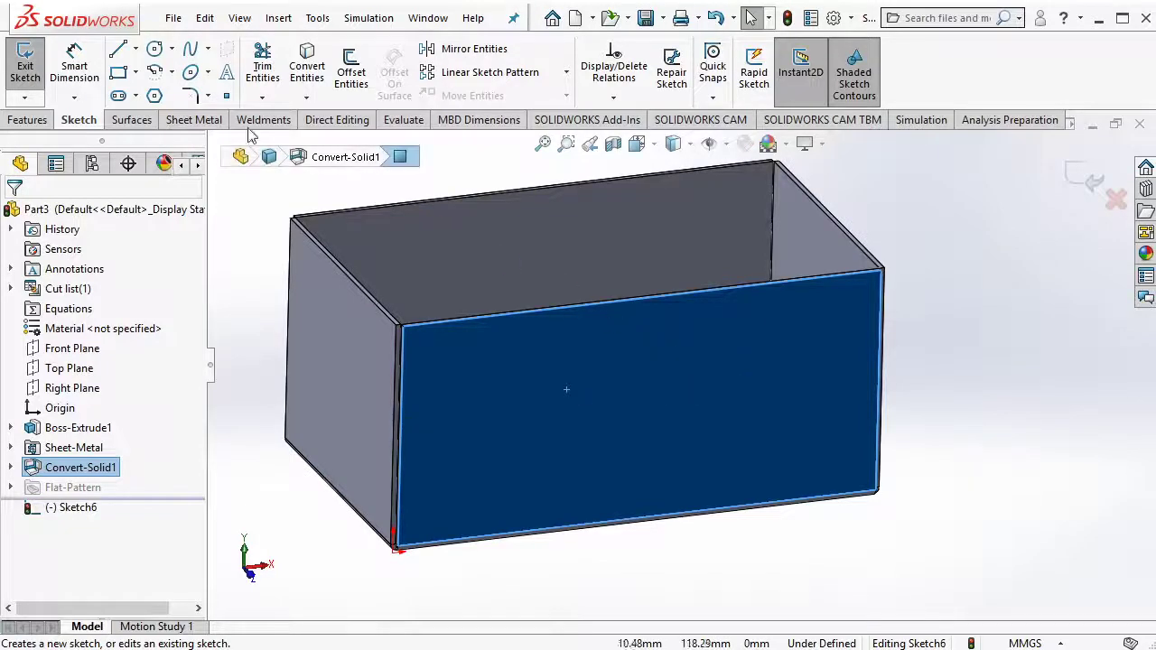
{"action": "left_click", "coordinate": [117, 72]}
{"action": "left_click", "coordinate": [470, 373]}
{"action": "left_click", "coordinate": [598, 440]}
{"action": "key", "text": "Escape"}
Make the rectangle's top and left sides collinear with the wall's top and left edges.
{"action": "scroll", "coordinate": [448, 350], "scroll_direction": "down", "scroll_amount": 2}
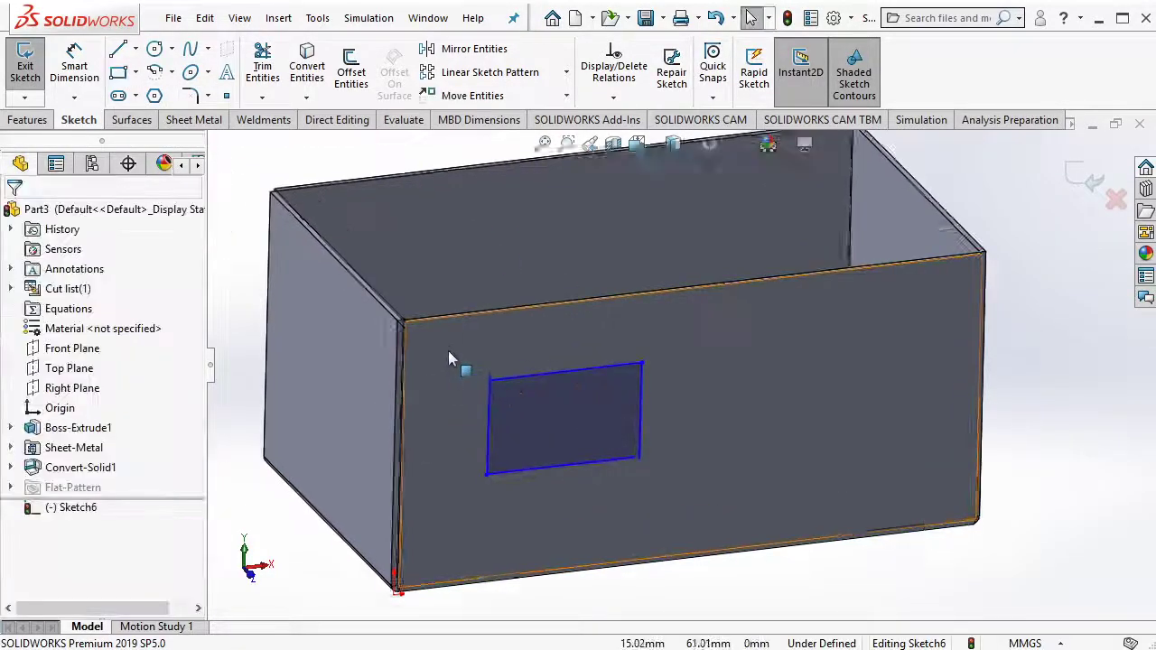
{"action": "scroll", "coordinate": [448, 350], "scroll_direction": "down", "scroll_amount": 2}
{"action": "left_click", "coordinate": [560, 386], "text": "ctrl"}
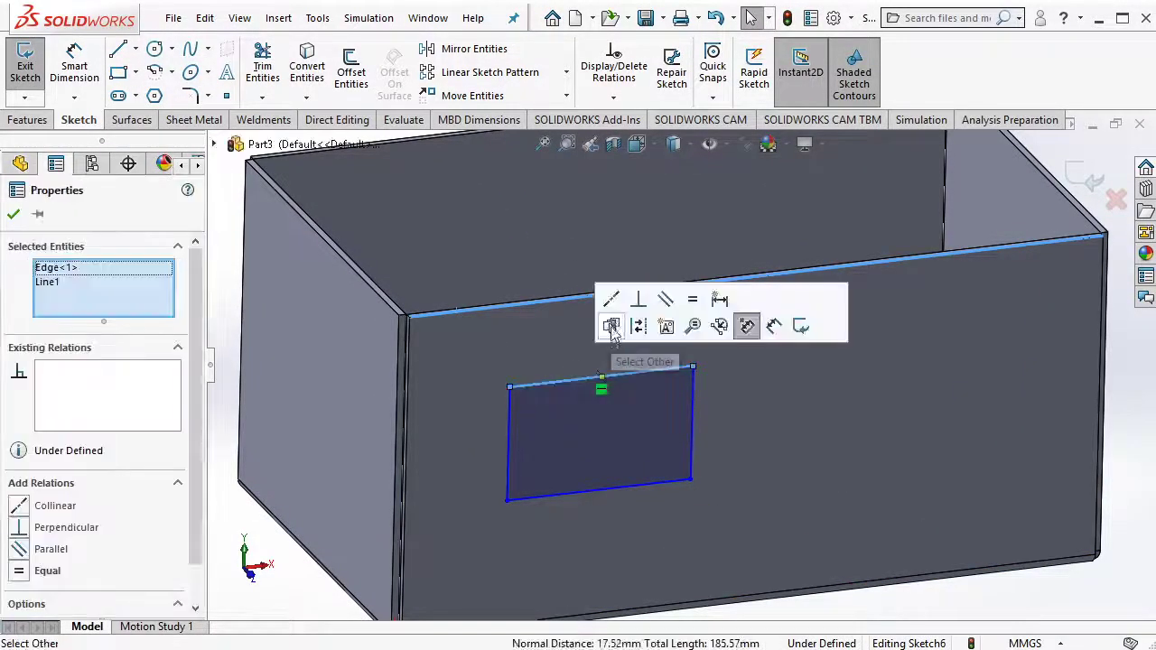
{"action": "left_click", "coordinate": [746, 328]}
{"action": "key", "text": "Escape"}
{"action": "left_click", "coordinate": [511, 360]}
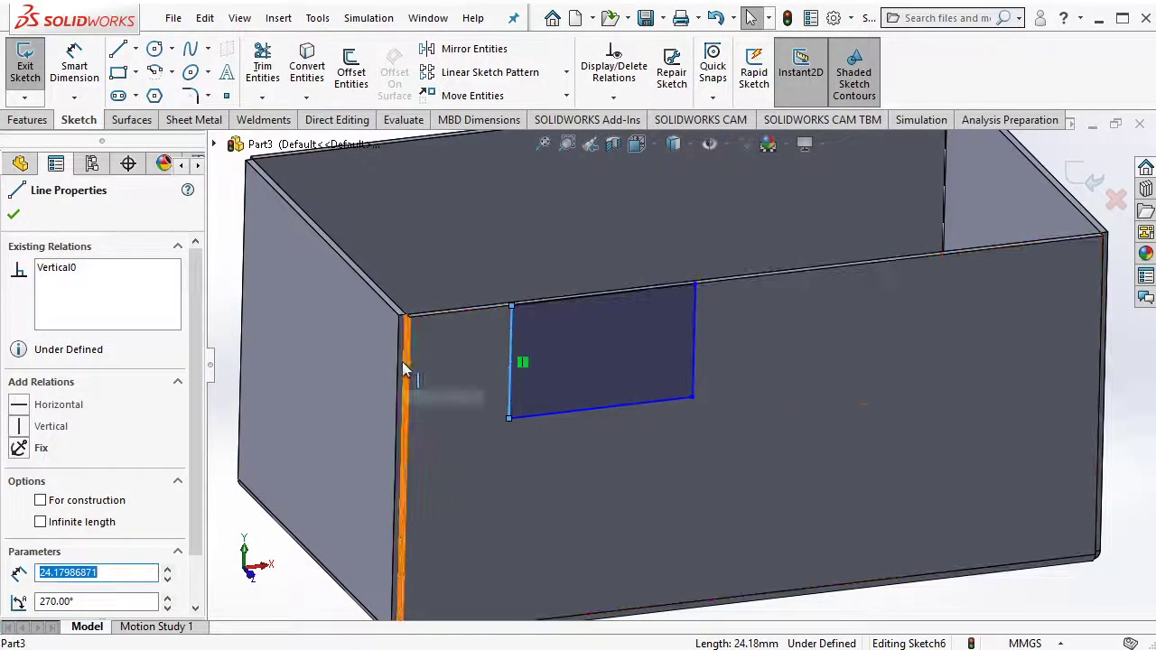
{"action": "left_click", "coordinate": [402, 370]}
{"action": "left_click", "coordinate": [511, 352], "text": "ctrl"}
{"action": "left_click", "coordinate": [455, 288]}
{"action": "key", "text": "Escape"}
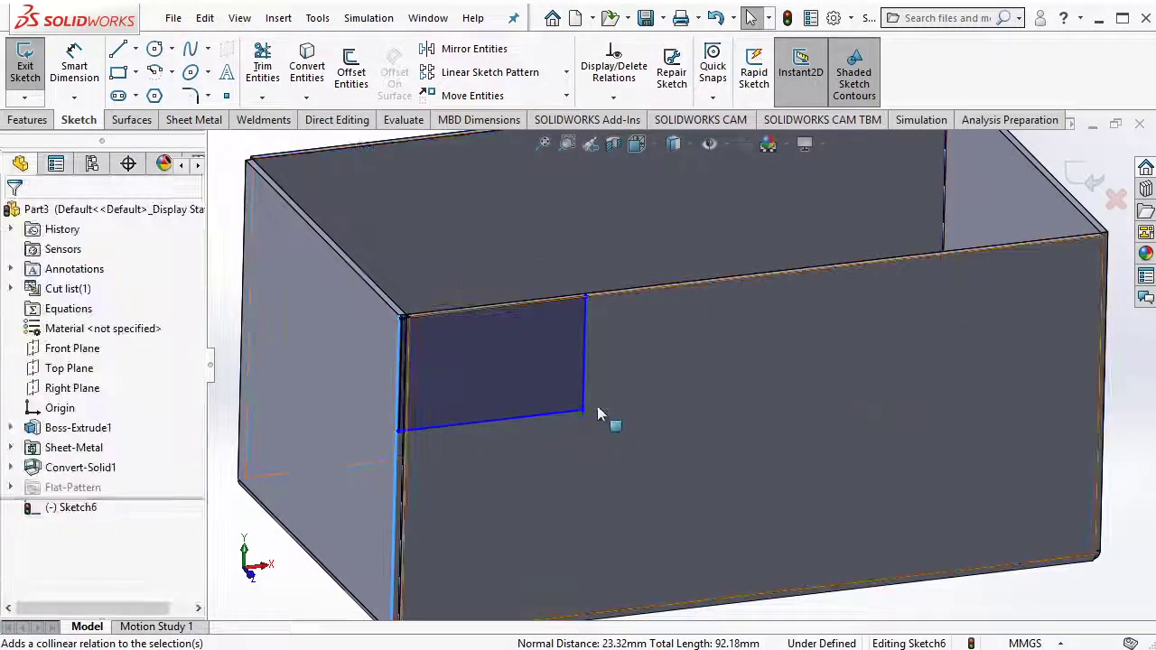
Shrink the rectangle into the top-left corner and convert it to construction geometry.
{"action": "left_click_drag", "start_coordinate": [582, 408], "coordinate": [529, 372]}
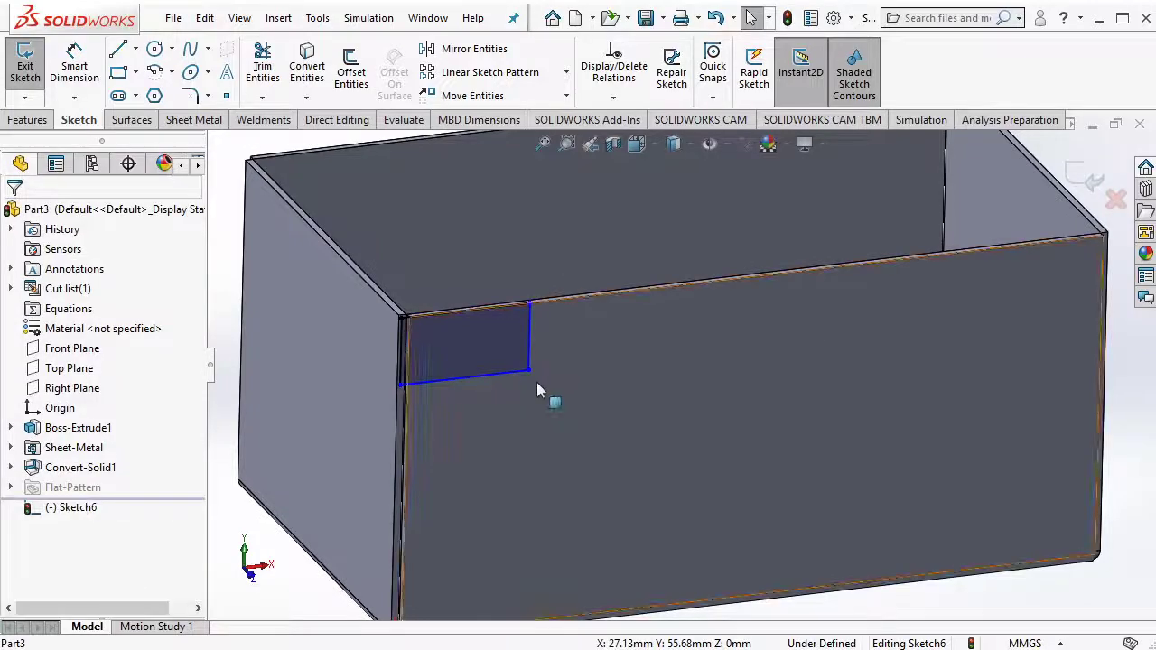
{"action": "left_click_drag", "start_coordinate": [626, 437], "coordinate": [628, 437]}
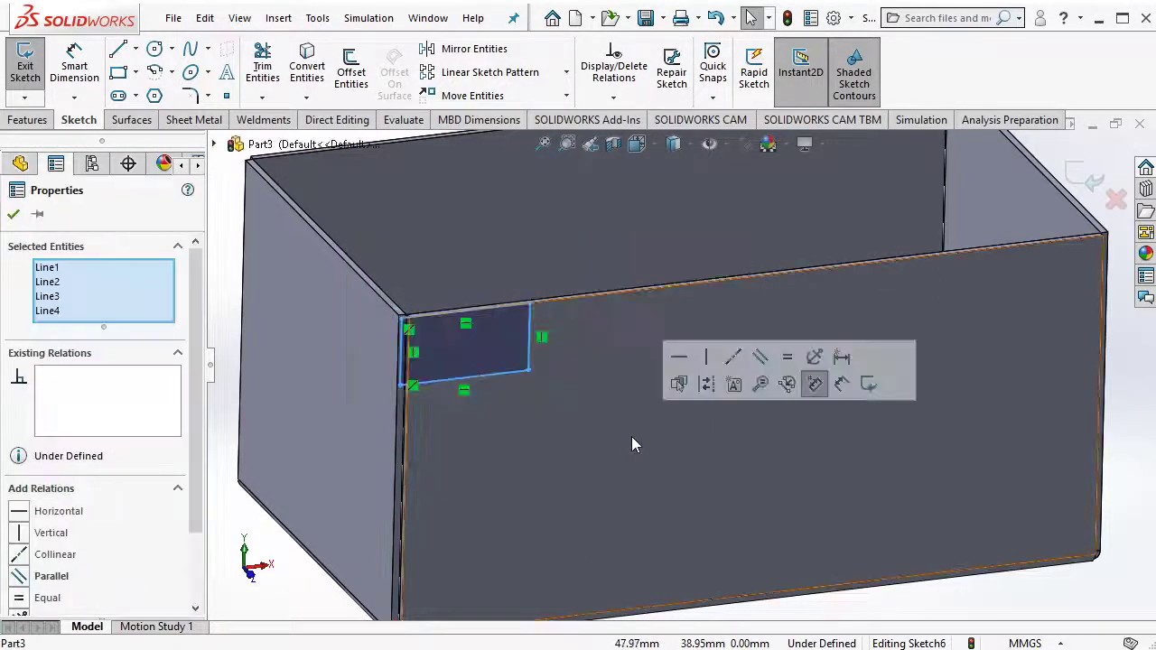
{"action": "left_click", "coordinate": [815, 382]}
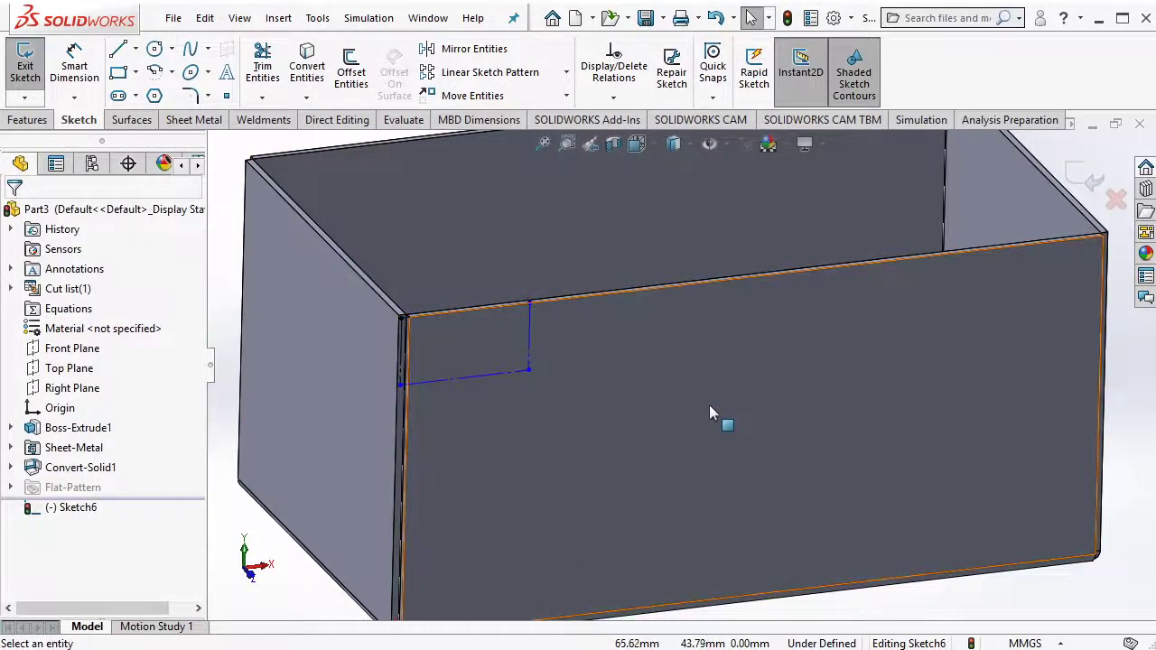
{"action": "left_click", "coordinate": [124, 96]}
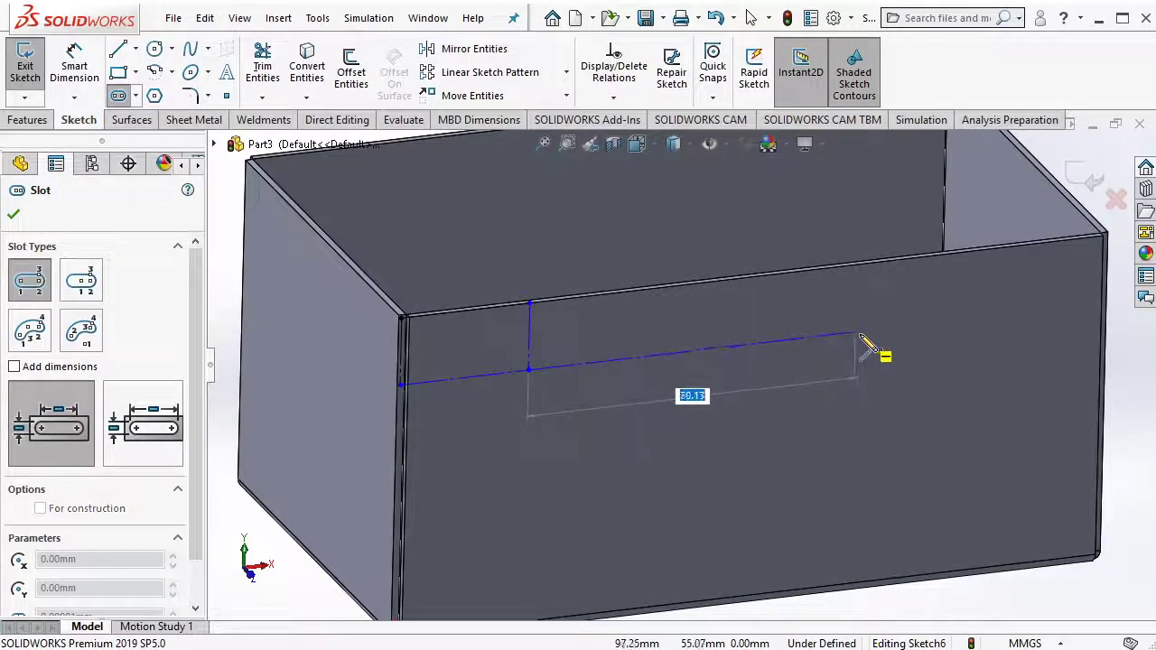
Draw a straight slot positioned 25 from the left edge and 15 below the top.
{"action": "left_click", "coordinate": [875, 362]}
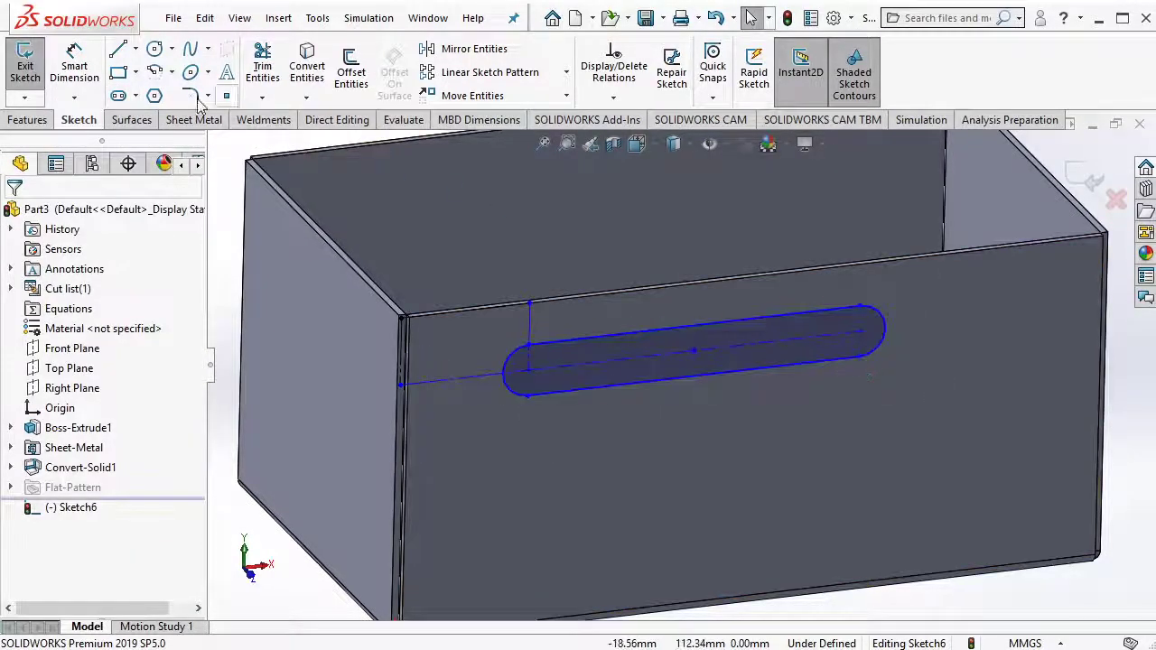
{"action": "left_click", "coordinate": [74, 68]}
{"action": "left_click", "coordinate": [458, 381]}
{"action": "left_click", "coordinate": [462, 424]}
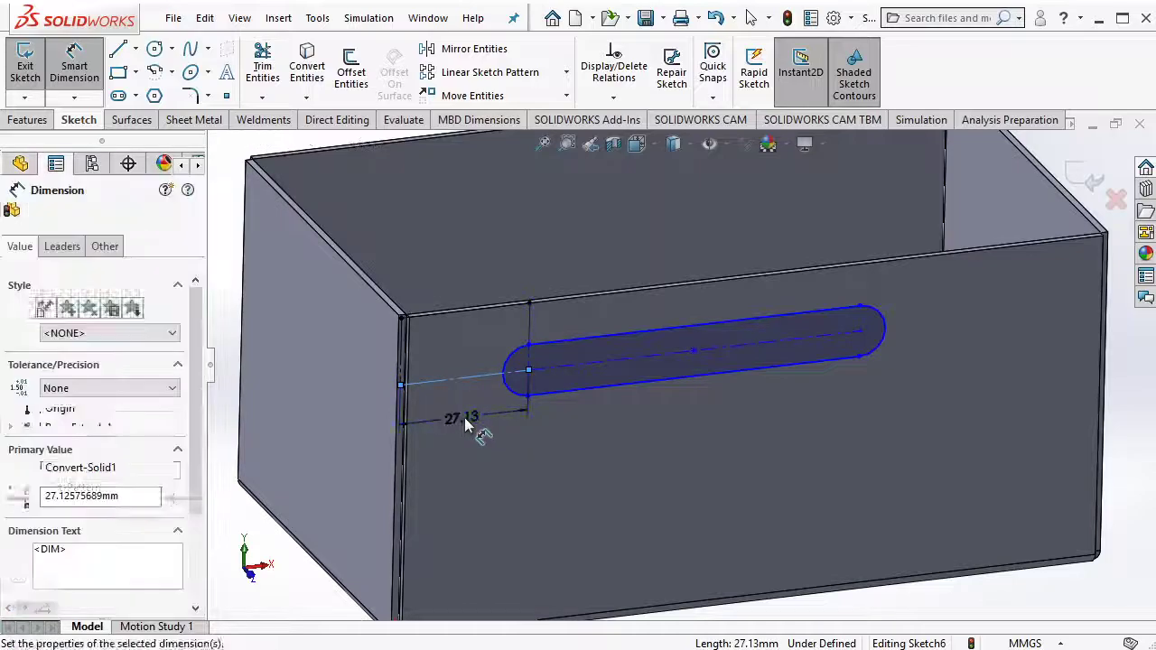
{"action": "type", "text": "2"}
{"action": "key", "text": "Return"}
{"action": "type", "text": "25"}
{"action": "key", "text": "Return"}
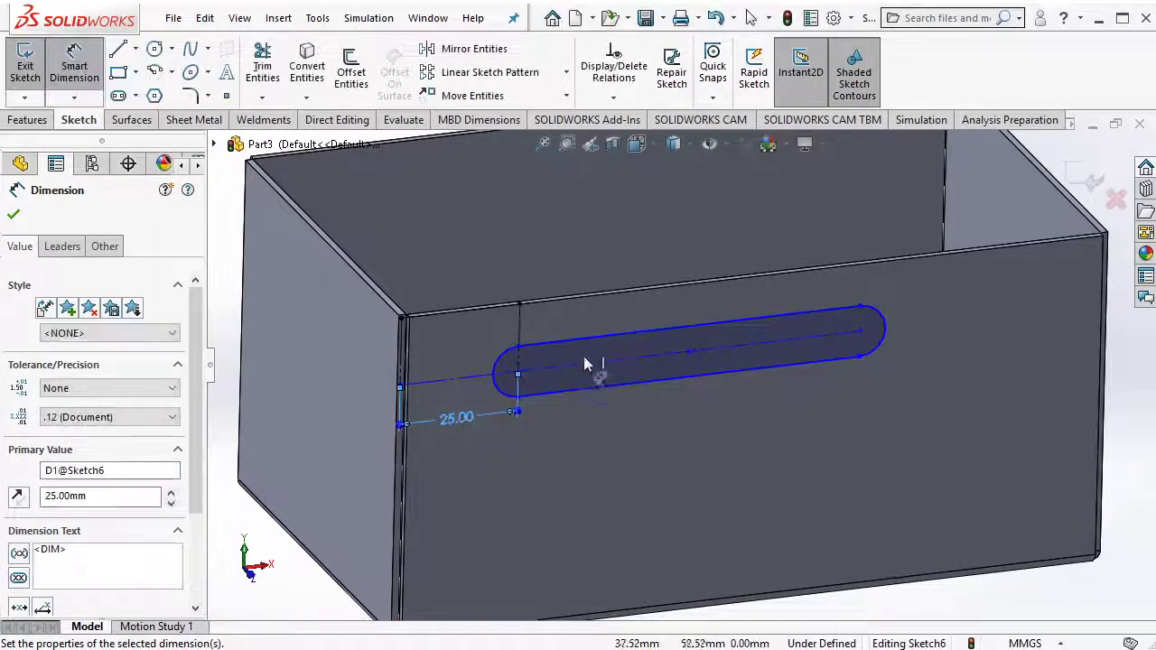
{"action": "left_click", "coordinate": [521, 338]}
{"action": "left_click", "coordinate": [579, 324]}
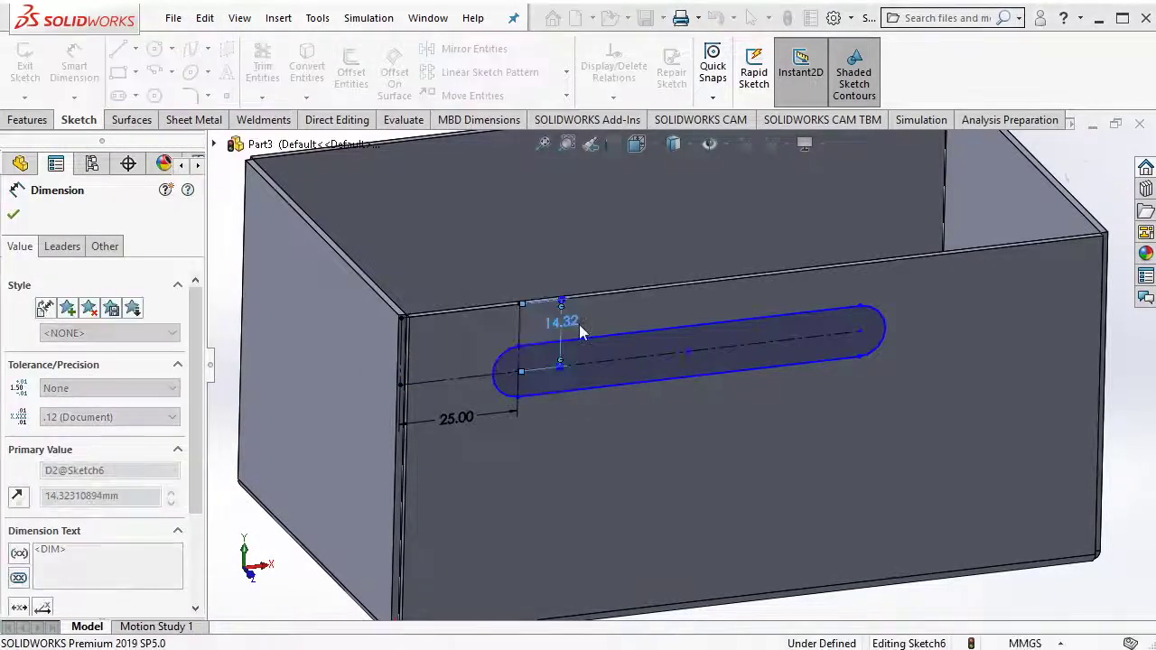
{"action": "type", "text": "15"}
{"action": "key", "text": "Return"}
Dimension the slot to 6 mm wide and 80 mm long.
{"action": "left_click", "coordinate": [611, 359]}
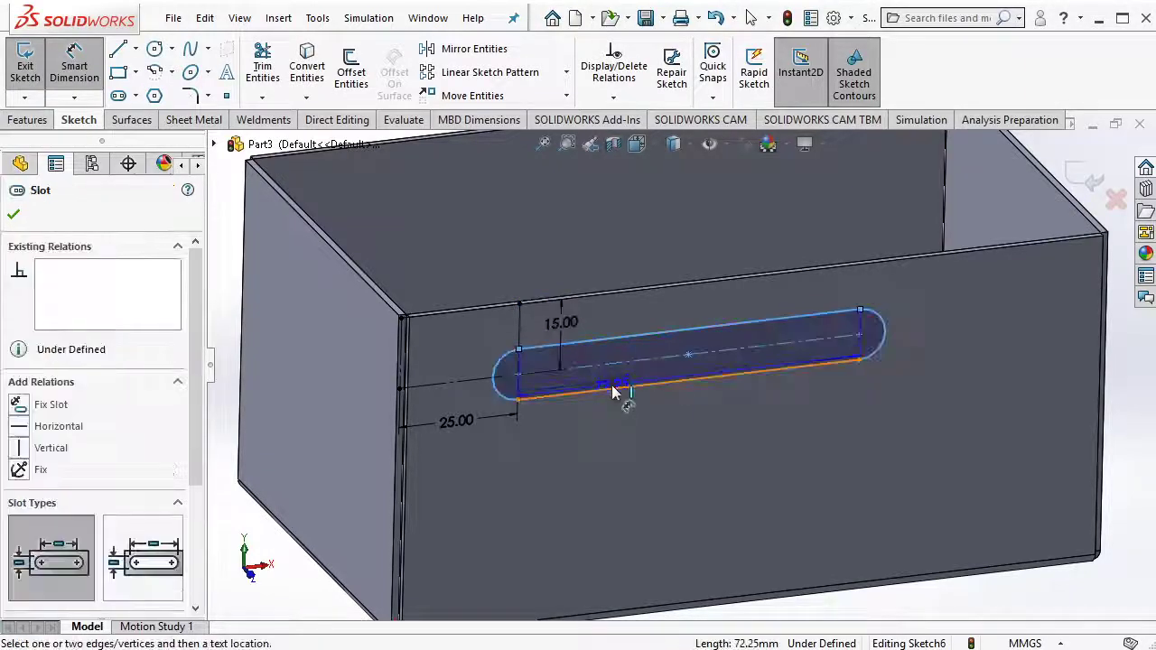
{"action": "left_click", "coordinate": [632, 440]}
{"action": "type", "text": "6"}
{"action": "key", "text": "Return"}
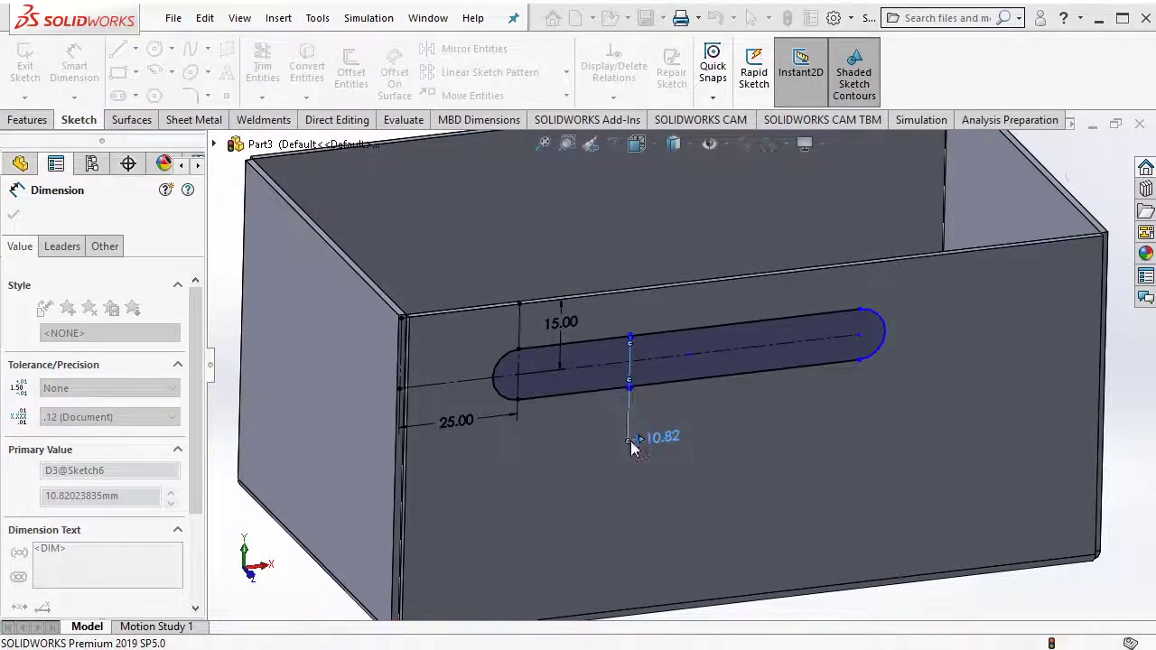
{"action": "left_click", "coordinate": [710, 380]}
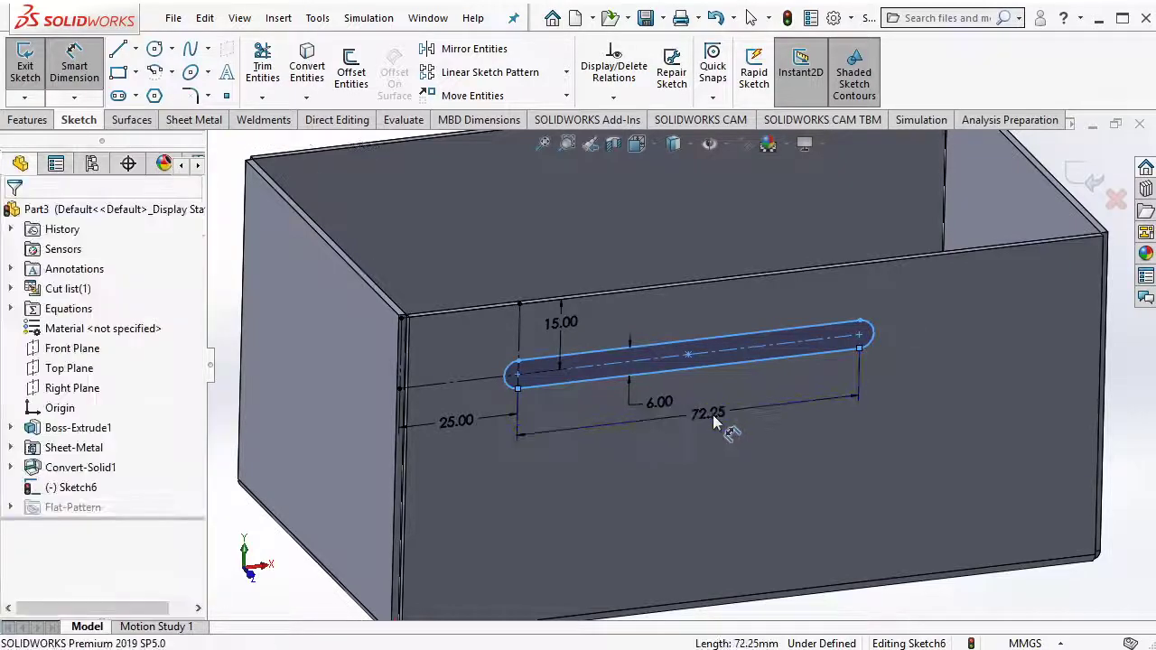
{"action": "left_click", "coordinate": [713, 414]}
{"action": "type", "text": "80"}
{"action": "key", "text": "Return"}
{"action": "key", "text": "Escape"}
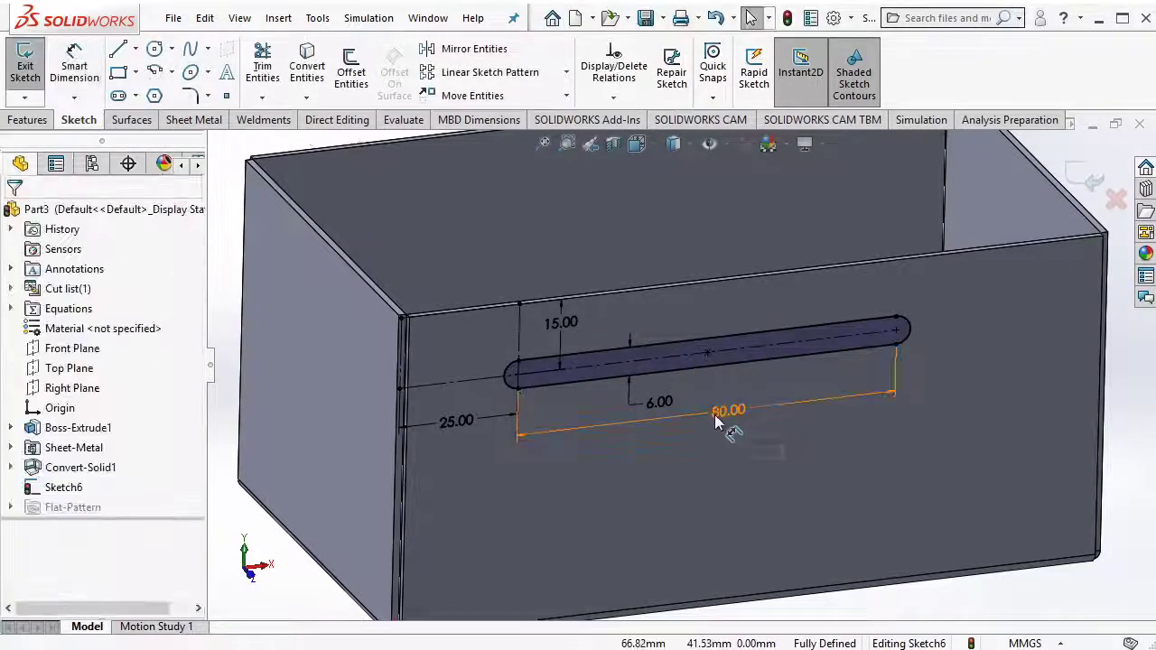
{"action": "left_click", "coordinate": [27, 119]}
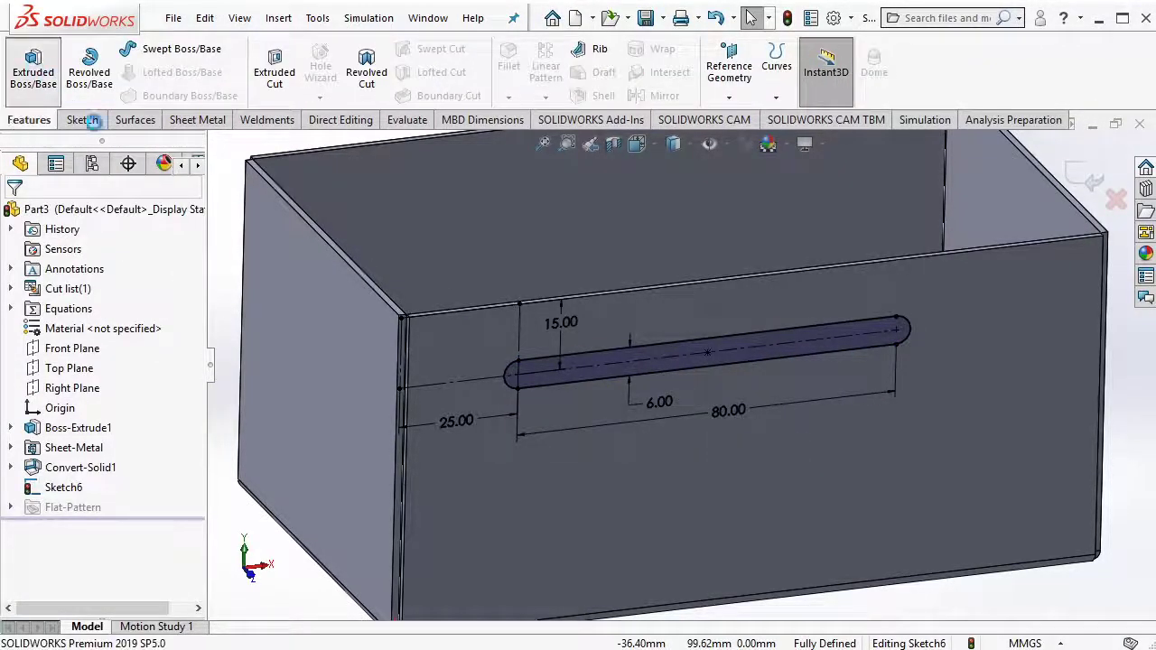
Extrude-cut the rounded slot sketch Through All, piercing the front and back walls.
{"action": "left_click", "coordinate": [34, 70]}
{"action": "key", "text": "Escape"}
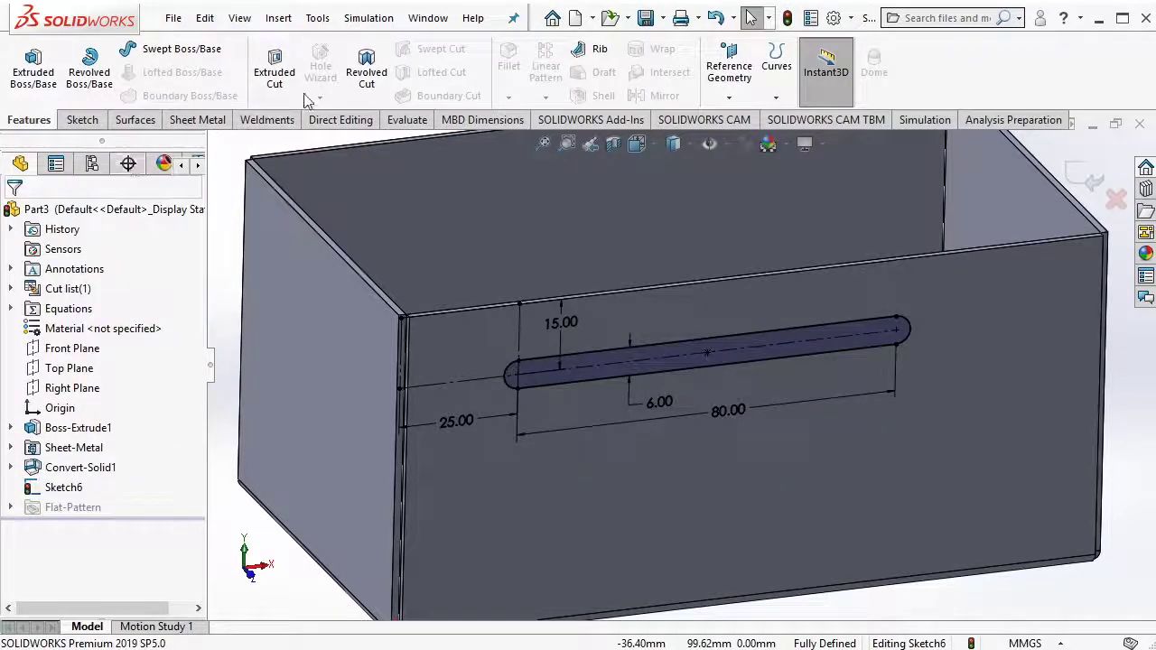
{"action": "left_click", "coordinate": [274, 70]}
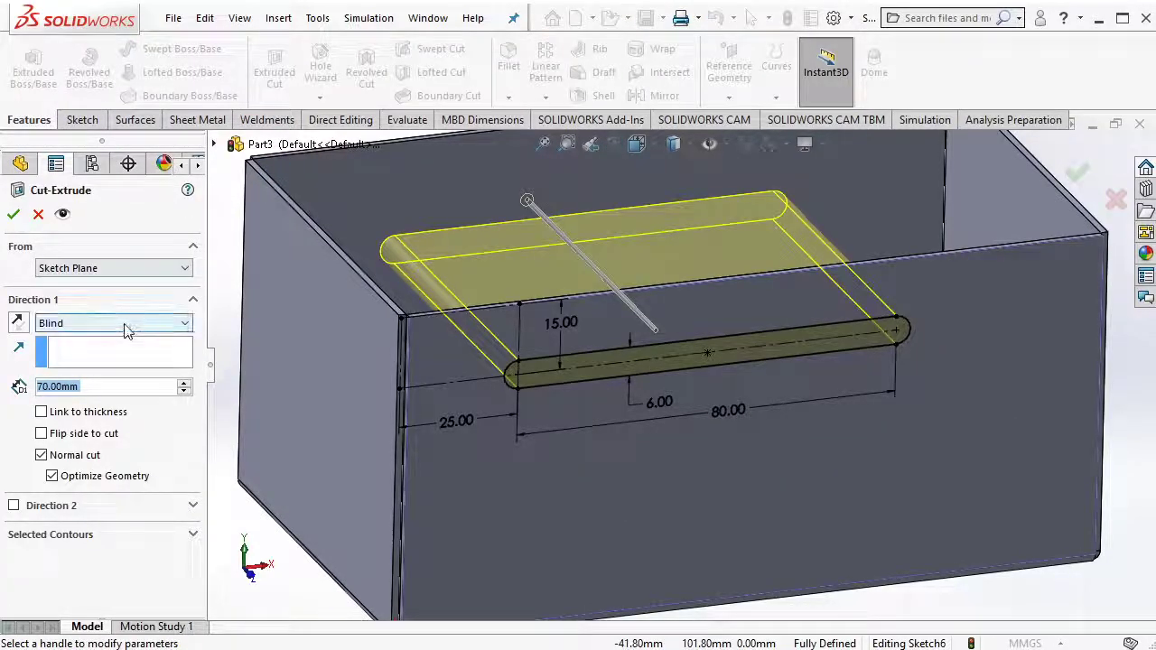
{"action": "left_click", "coordinate": [126, 327]}
{"action": "left_click", "coordinate": [115, 346]}
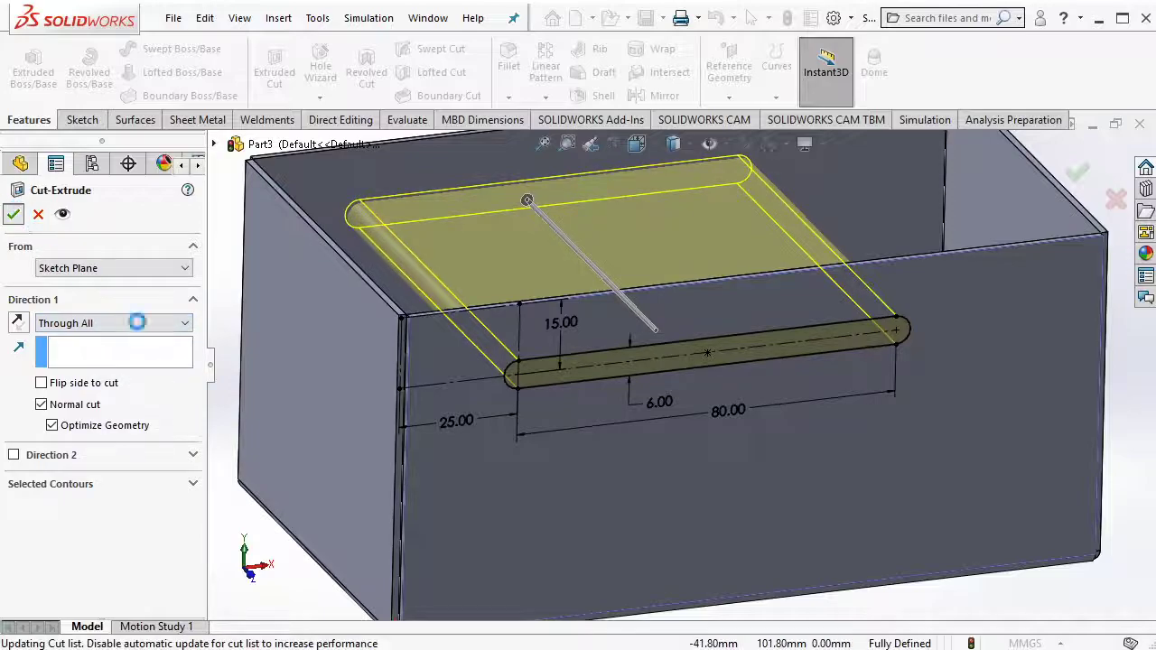
{"action": "key", "text": "Return"}
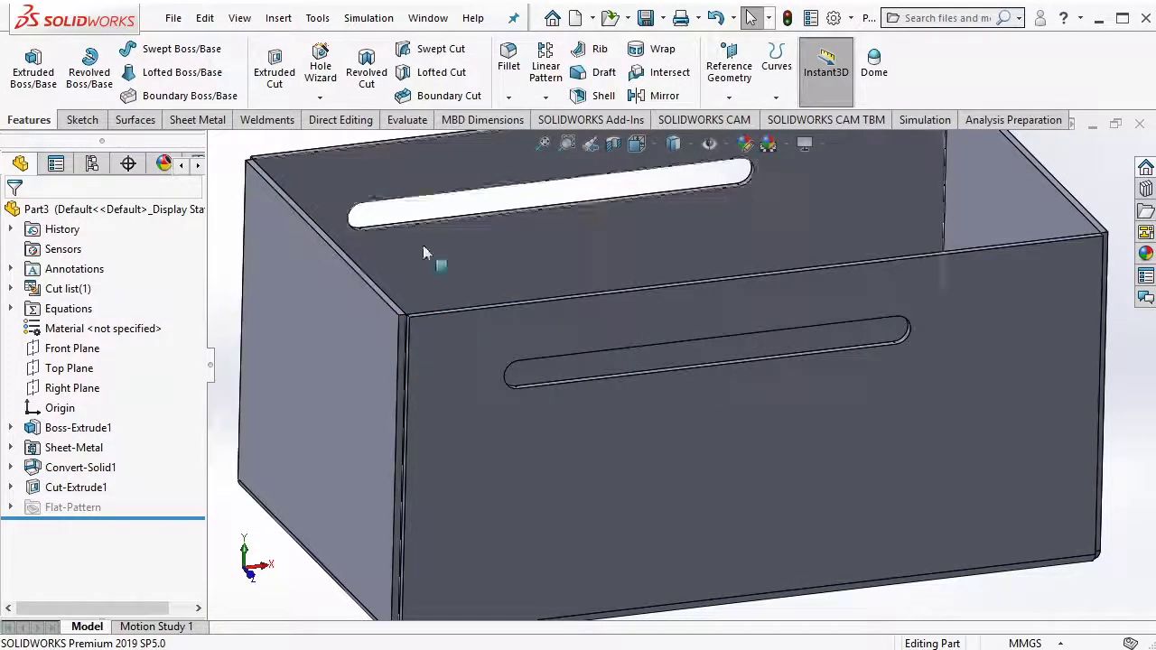
Linear-pattern Cut-Extrude1 along the vertical box edge into four slots 12 mm apart.
{"action": "left_click", "coordinate": [545, 66]}
{"action": "left_click", "coordinate": [408, 376]}
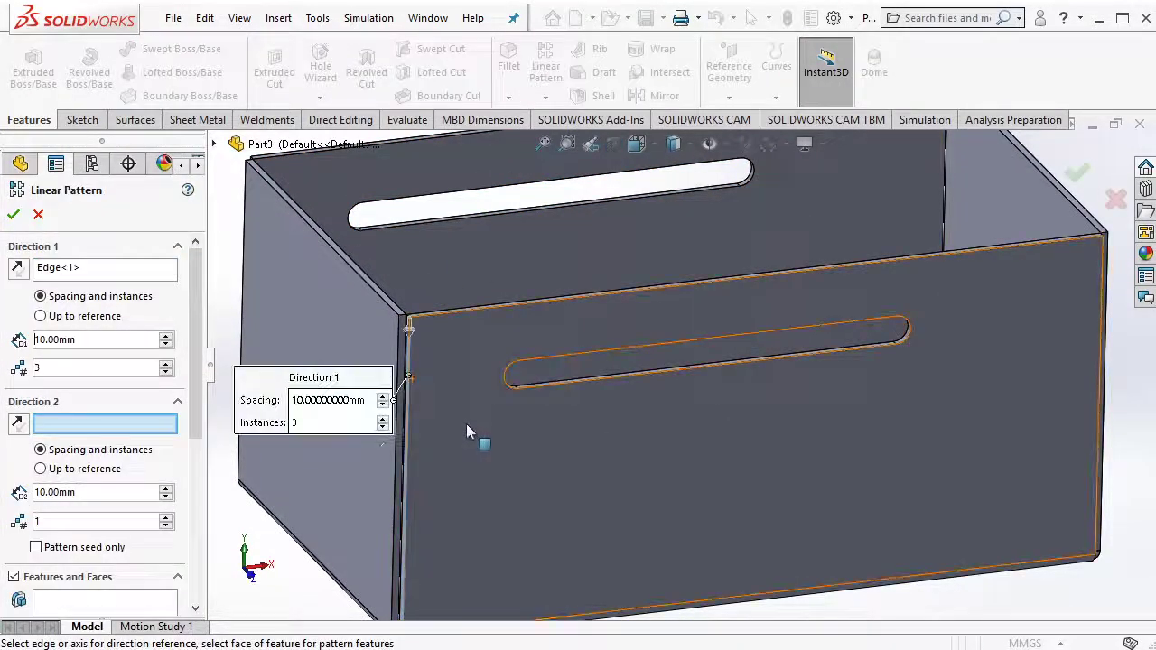
{"action": "left_click", "coordinate": [102, 604]}
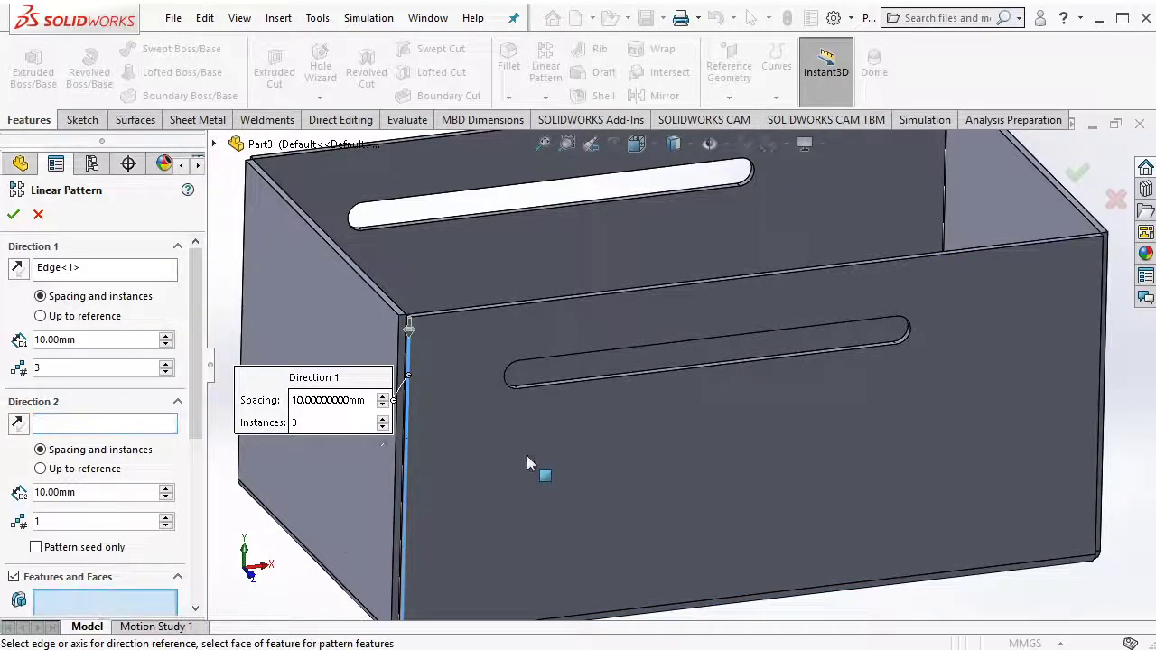
{"action": "middle_click_drag", "start_coordinate": [526, 455], "coordinate": [534, 386]}
{"action": "left_click", "coordinate": [535, 386]}
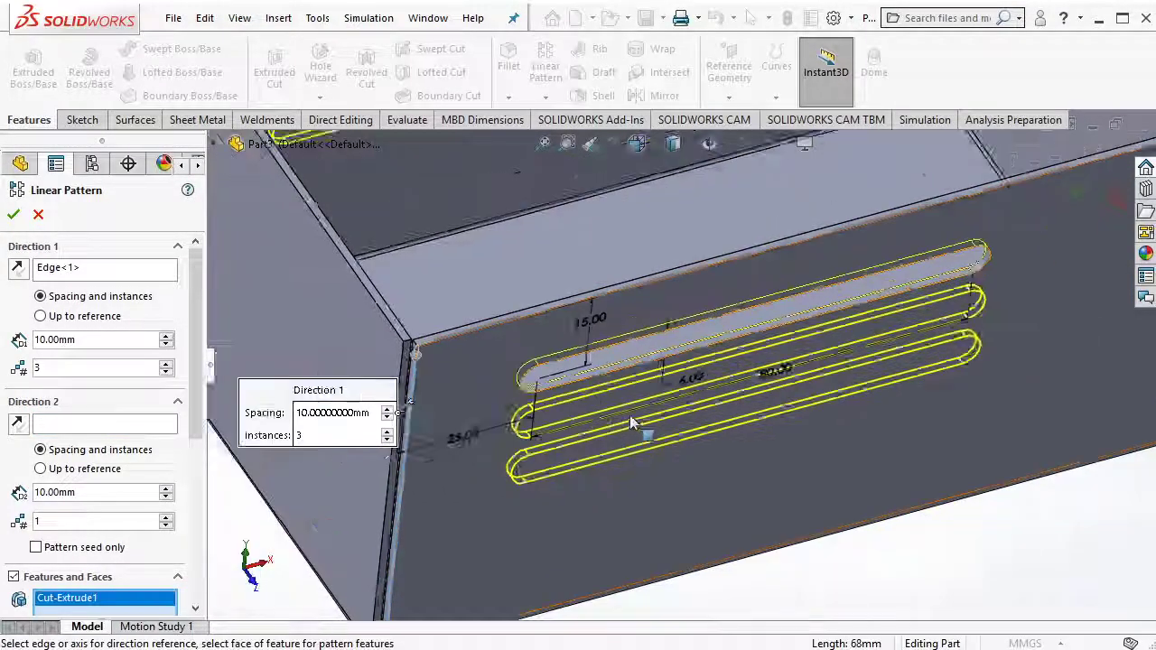
{"action": "scroll", "coordinate": [629, 415], "scroll_direction": "down", "scroll_amount": 5}
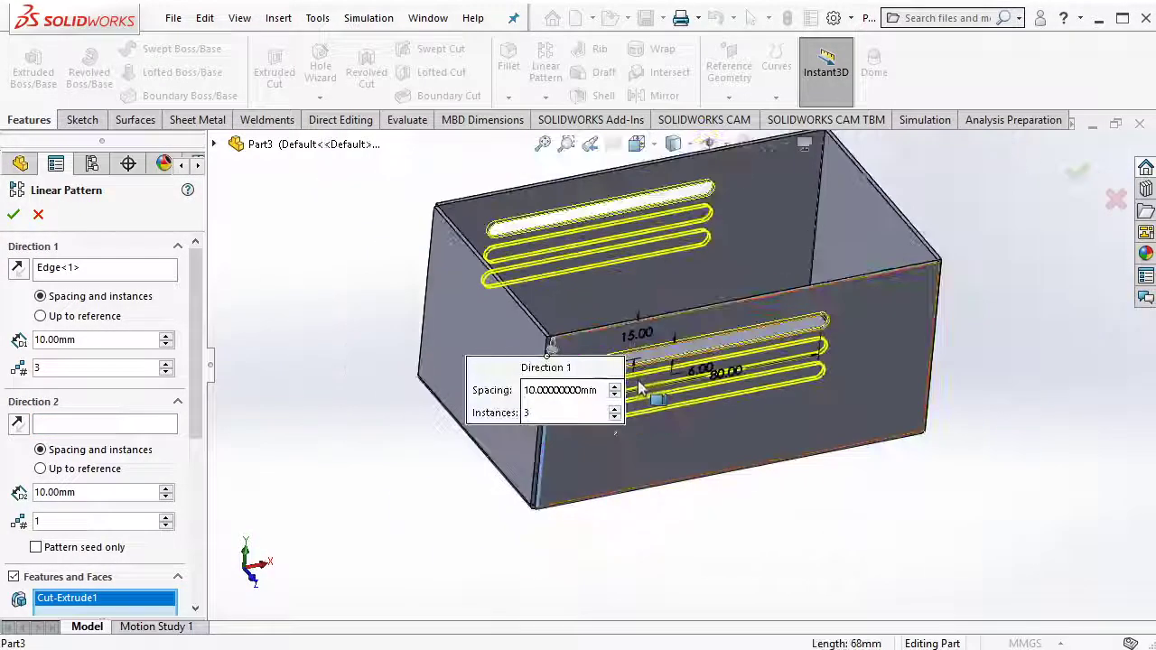
{"action": "left_click", "coordinate": [165, 364]}
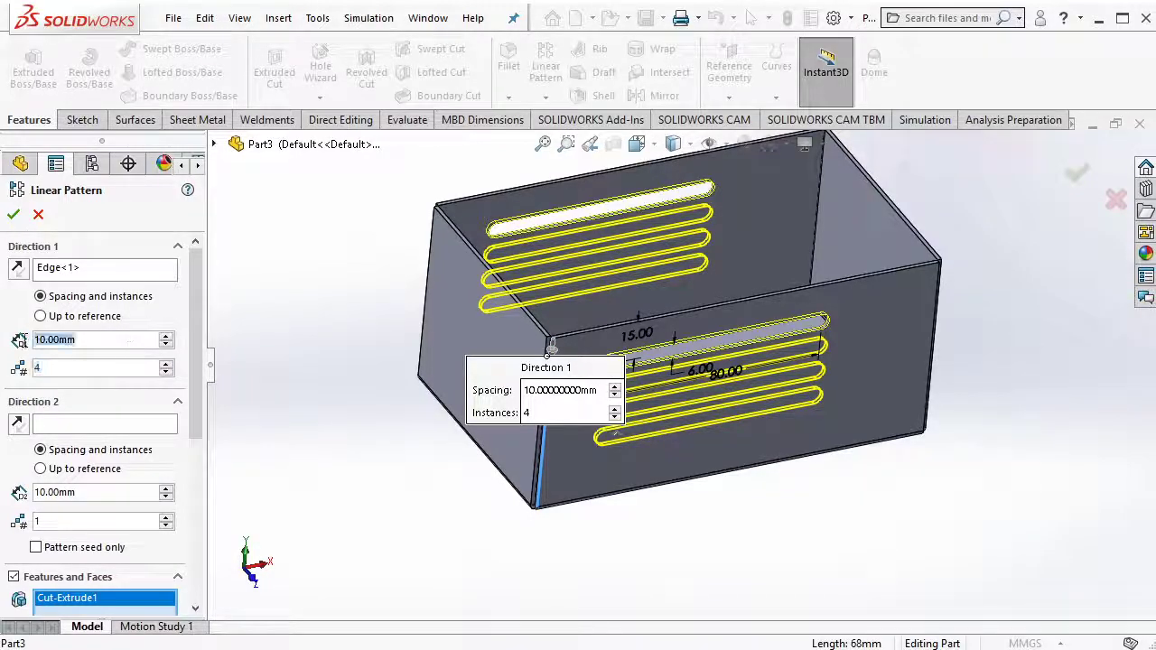
{"action": "type", "text": "12"}
{"action": "key", "text": "Return"}
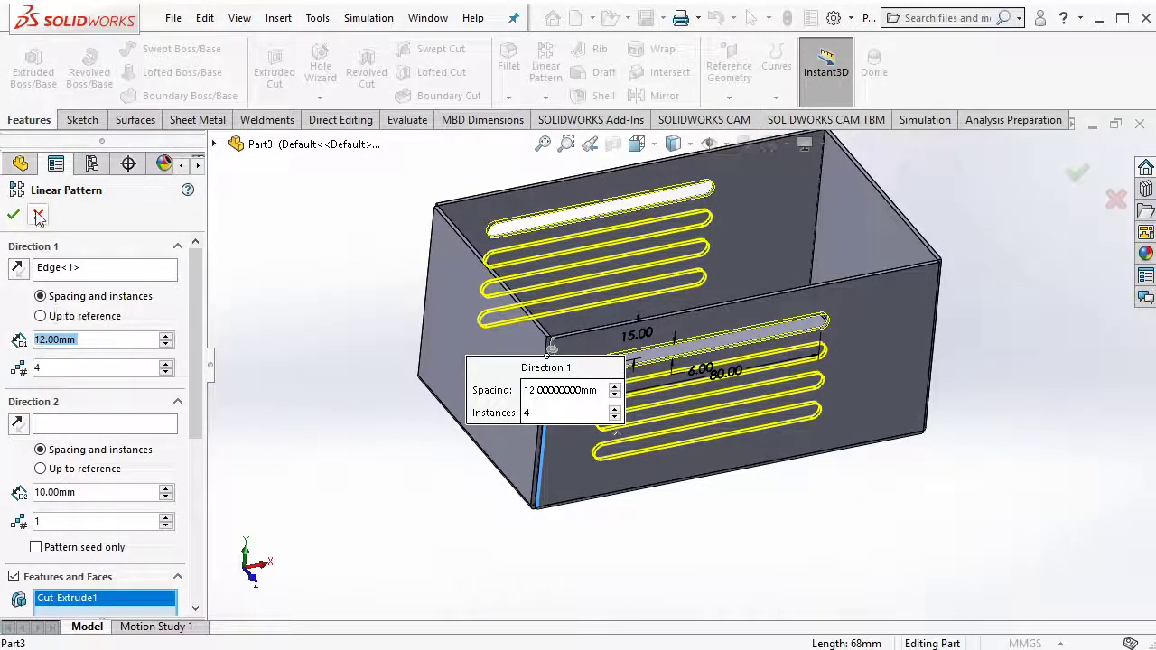
{"action": "left_click", "coordinate": [12, 214]}
{"action": "mouse_move", "coordinate": [849, 253]}
{"action": "middle_mouse_down"}
{"action": "mouse_move", "coordinate": [878, 255]}
{"action": "mouse_move", "coordinate": [911, 286]}
{"action": "mouse_move", "coordinate": [784, 301]}
{"action": "mouse_move", "coordinate": [755, 382]}
{"action": "middle_mouse_up"}
Sketch on the end wall a vertical centerline starting at the top edge's midpoint.
{"action": "left_click", "coordinate": [749, 379]}
{"action": "left_click", "coordinate": [749, 380]}
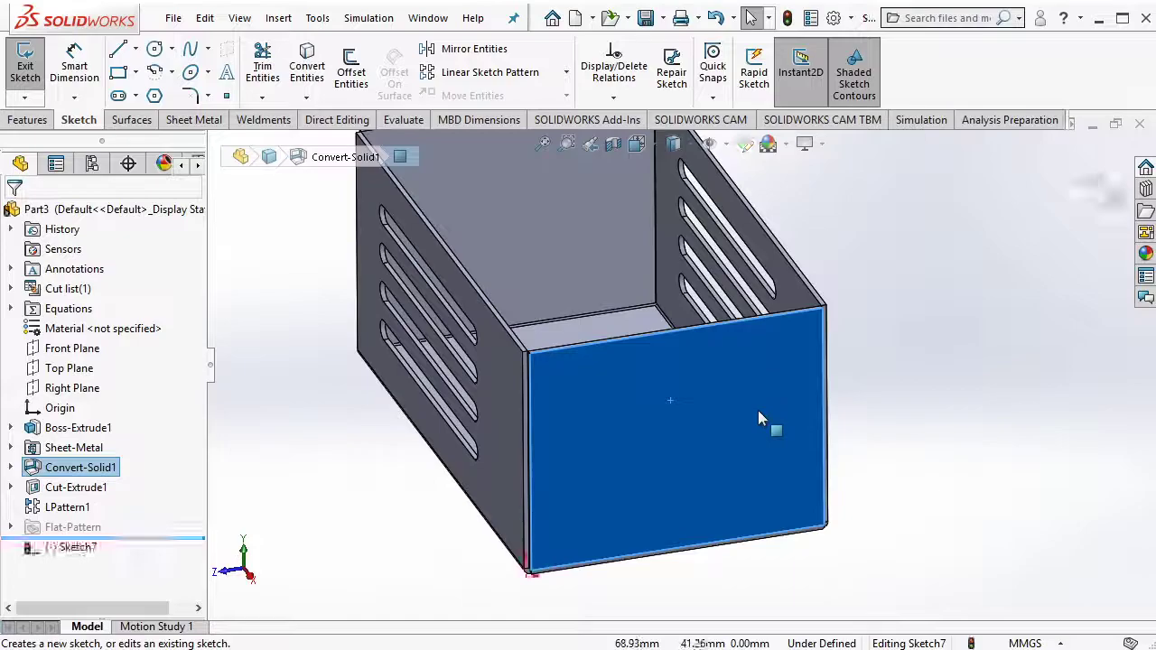
{"action": "left_click", "coordinate": [136, 48]}
{"action": "left_click", "coordinate": [167, 91]}
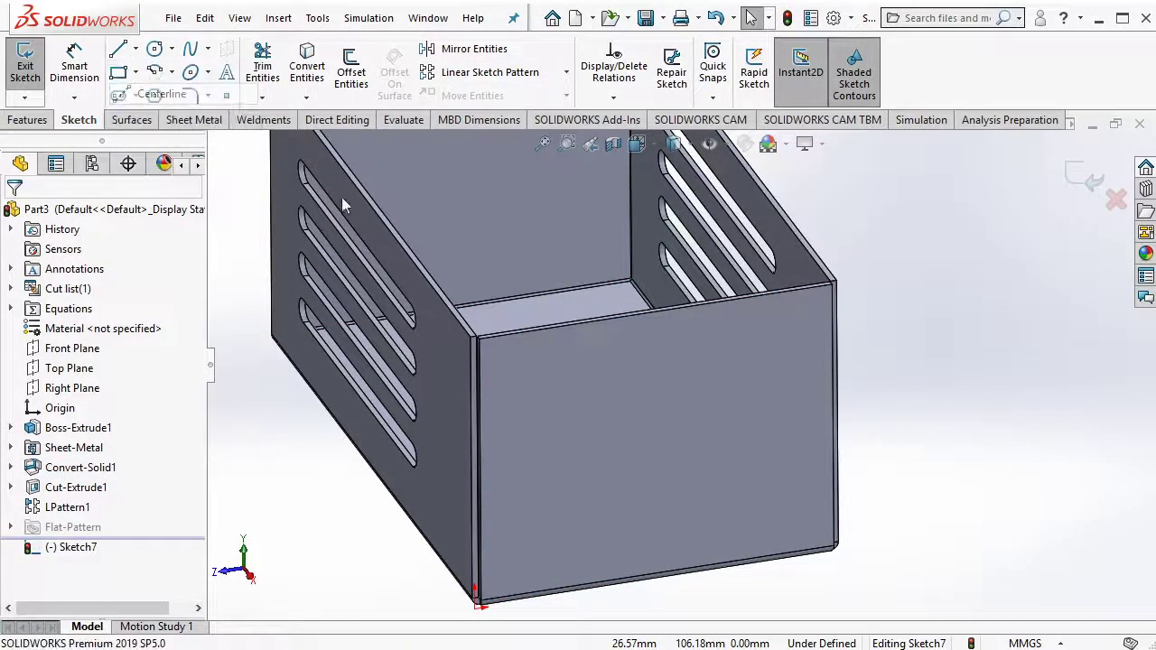
{"action": "left_click", "coordinate": [655, 312]}
{"action": "left_click", "coordinate": [656, 442]}
{"action": "key", "text": "Escape"}
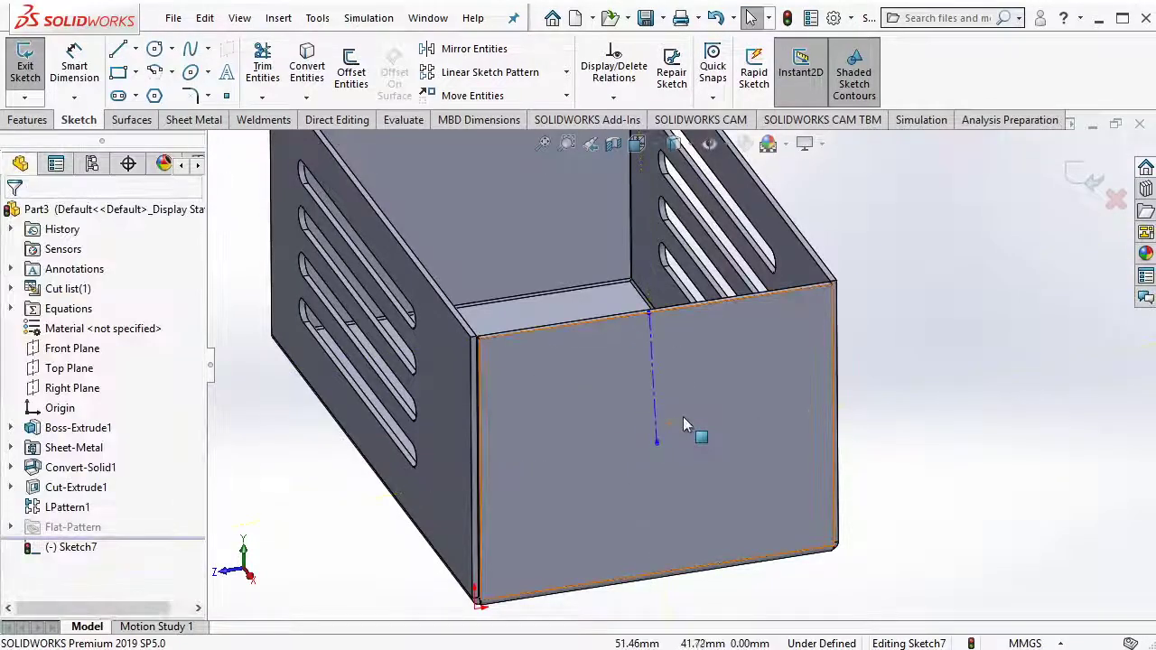
{"action": "left_click", "coordinate": [658, 392]}
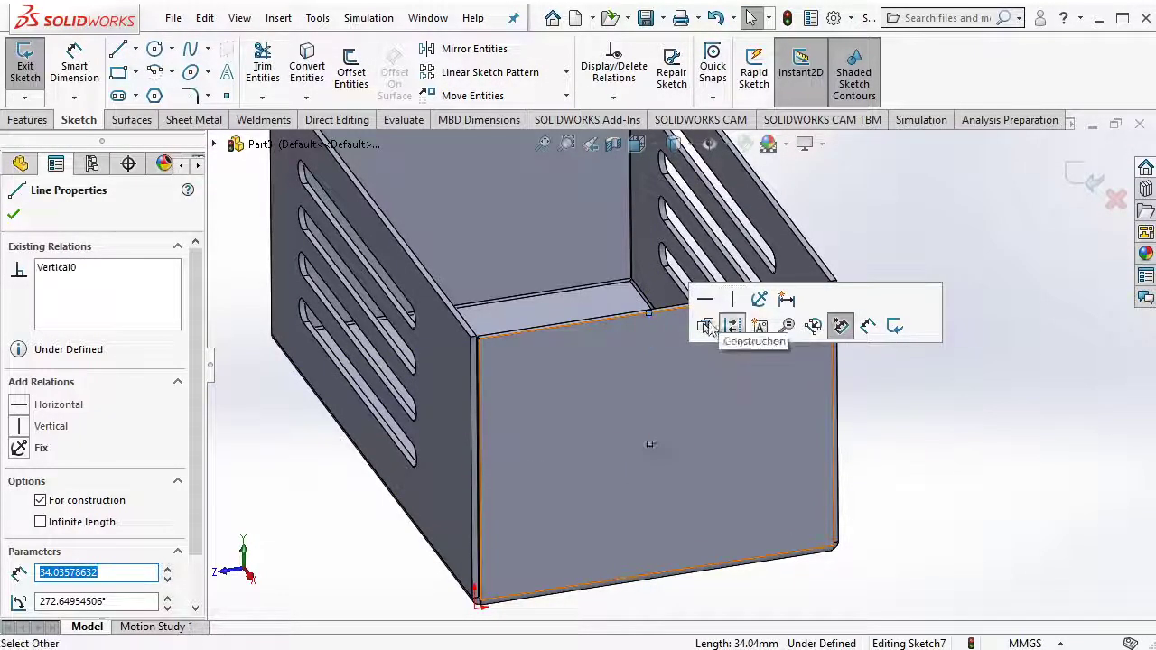
{"action": "left_click", "coordinate": [649, 312]}
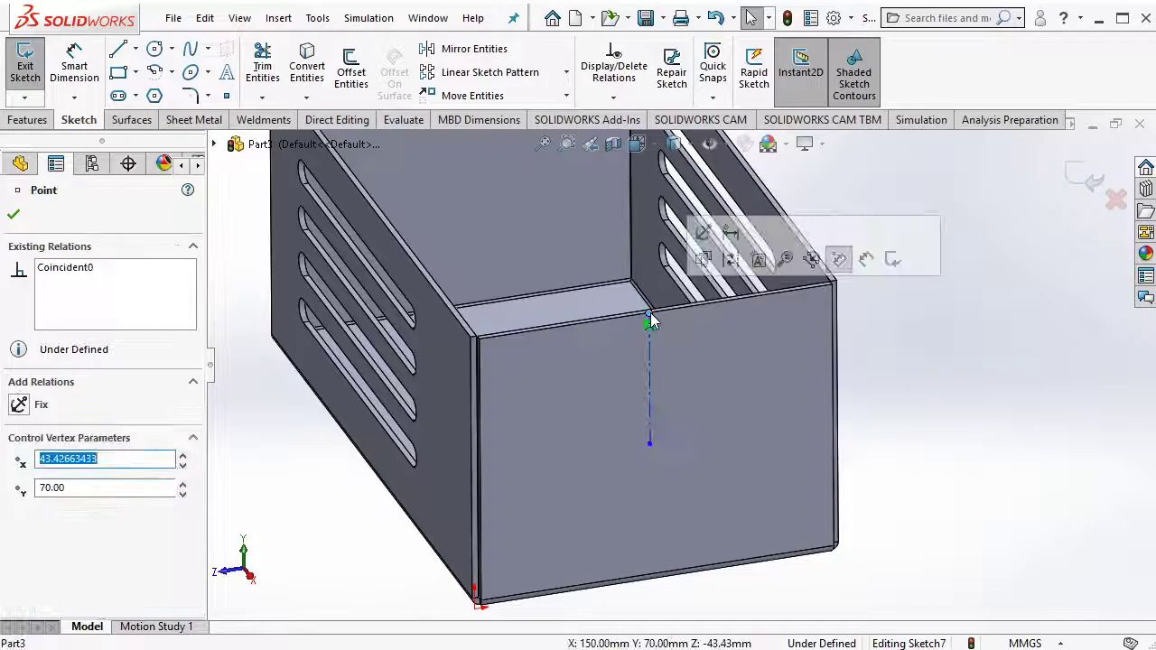
{"action": "left_click", "coordinate": [673, 309], "text": "ctrl"}
{"action": "key", "text": "Escape"}
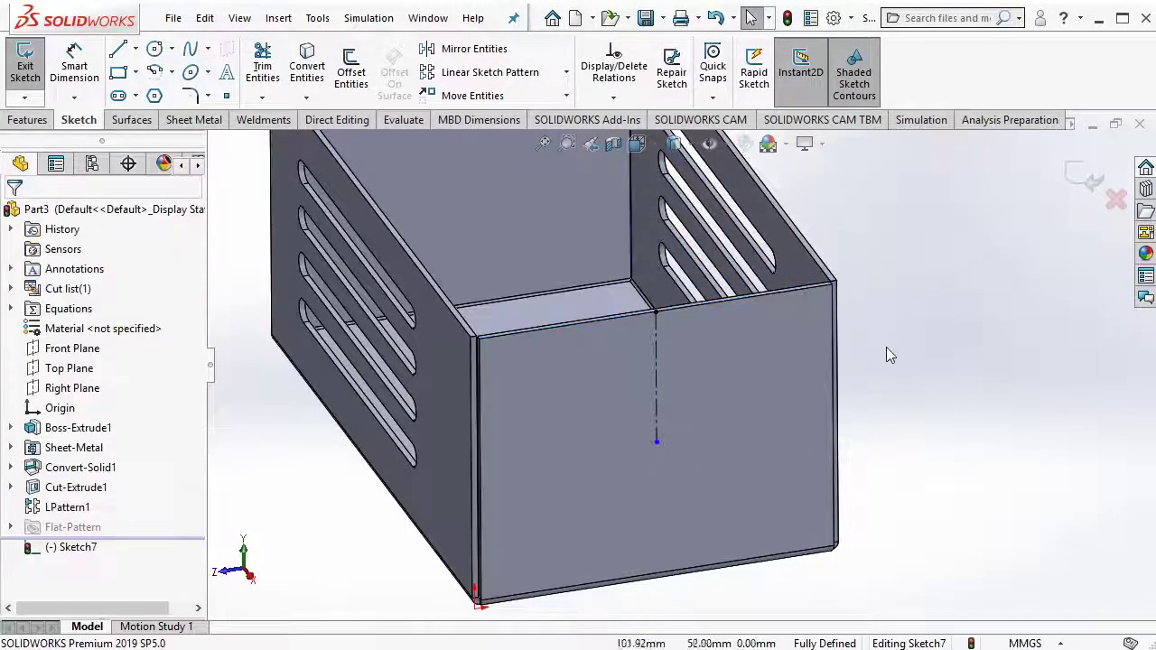
Draw a circle at the centerline's lower end and dimension it Ø45 mm.
{"action": "left_click", "coordinate": [155, 49]}
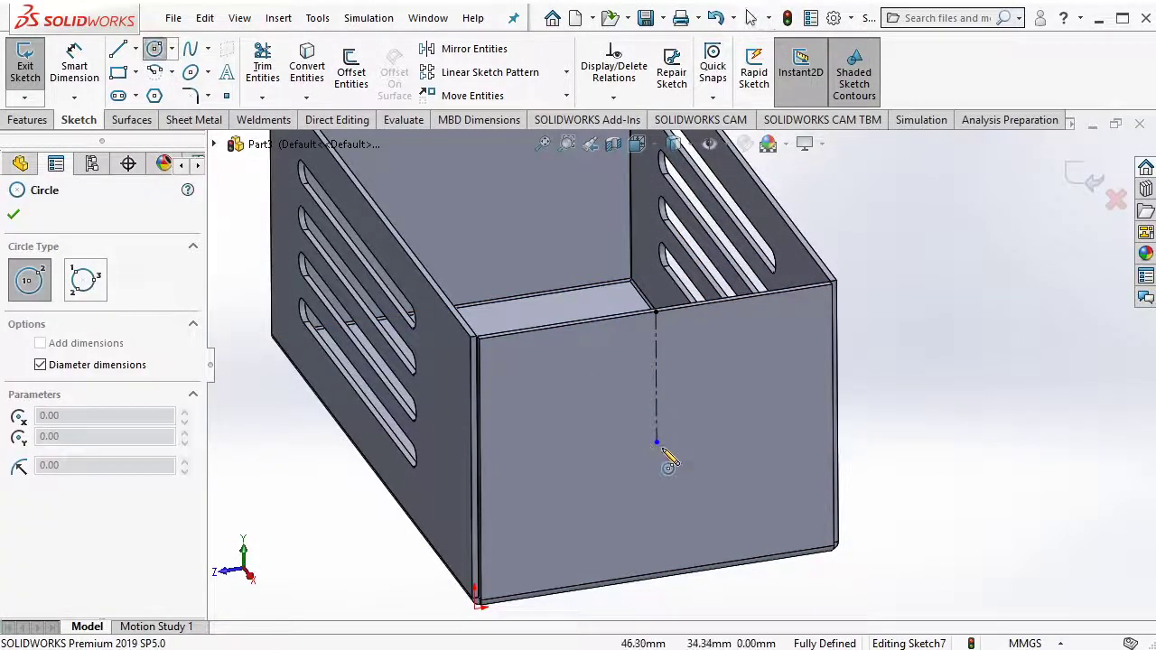
{"action": "left_click", "coordinate": [656, 442]}
{"action": "left_click", "coordinate": [733, 488]}
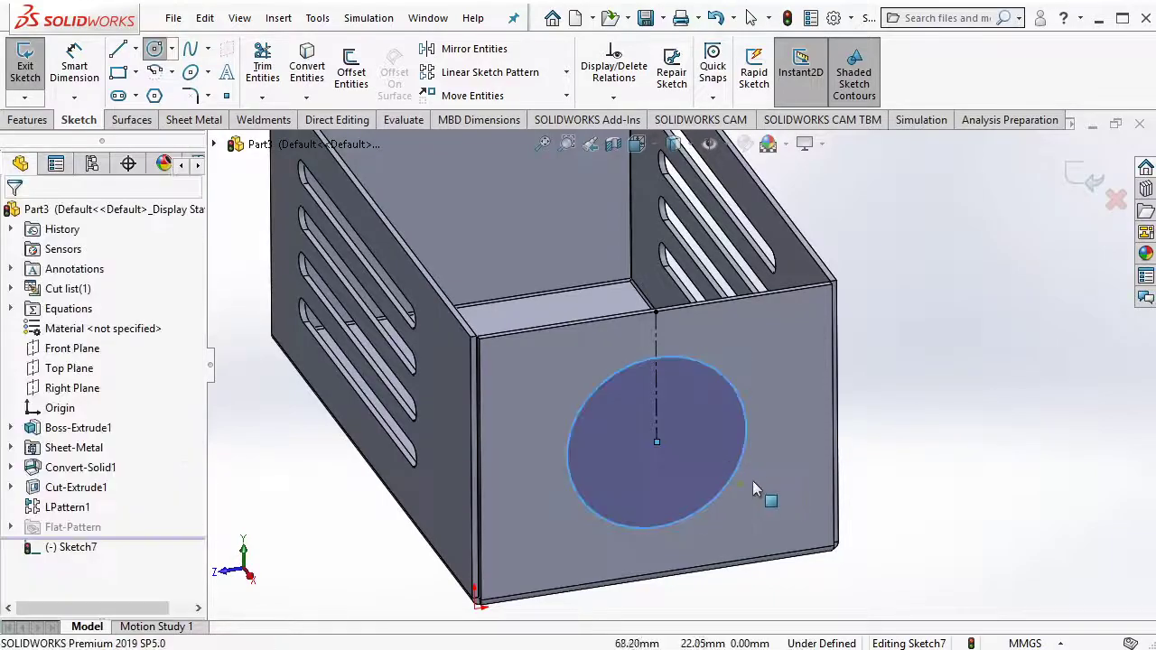
{"action": "right_click_drag", "start_coordinate": [752, 481], "coordinate": [776, 389]}
{"action": "left_click", "coordinate": [746, 409]}
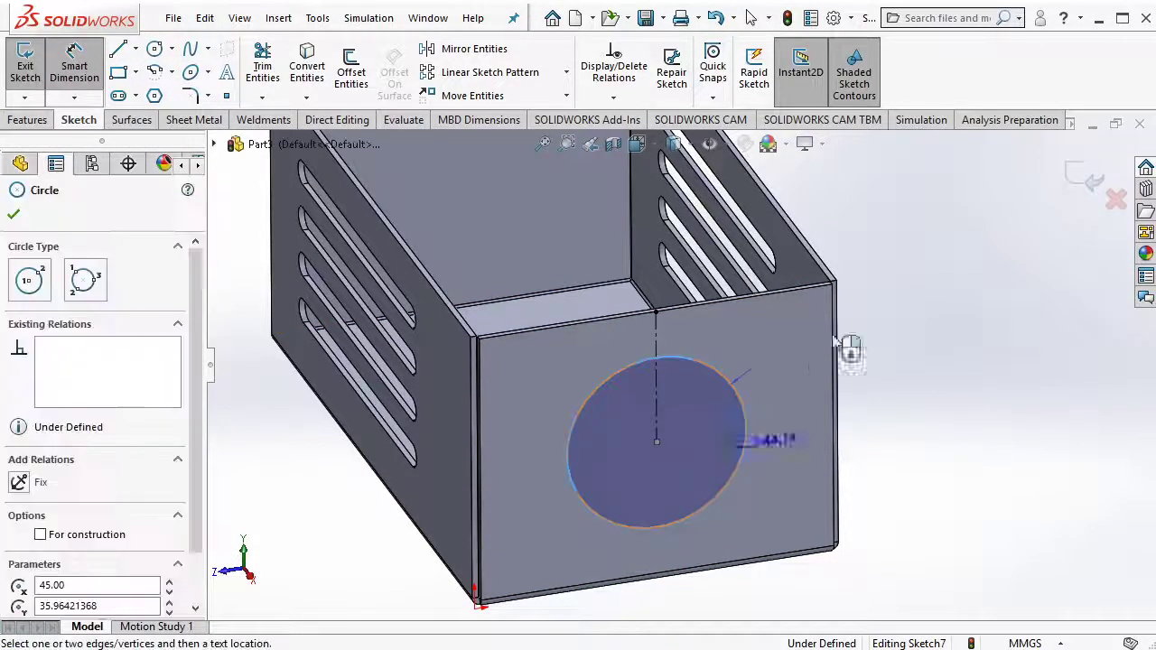
{"action": "left_click", "coordinate": [930, 282]}
{"action": "key", "text": "Return"}
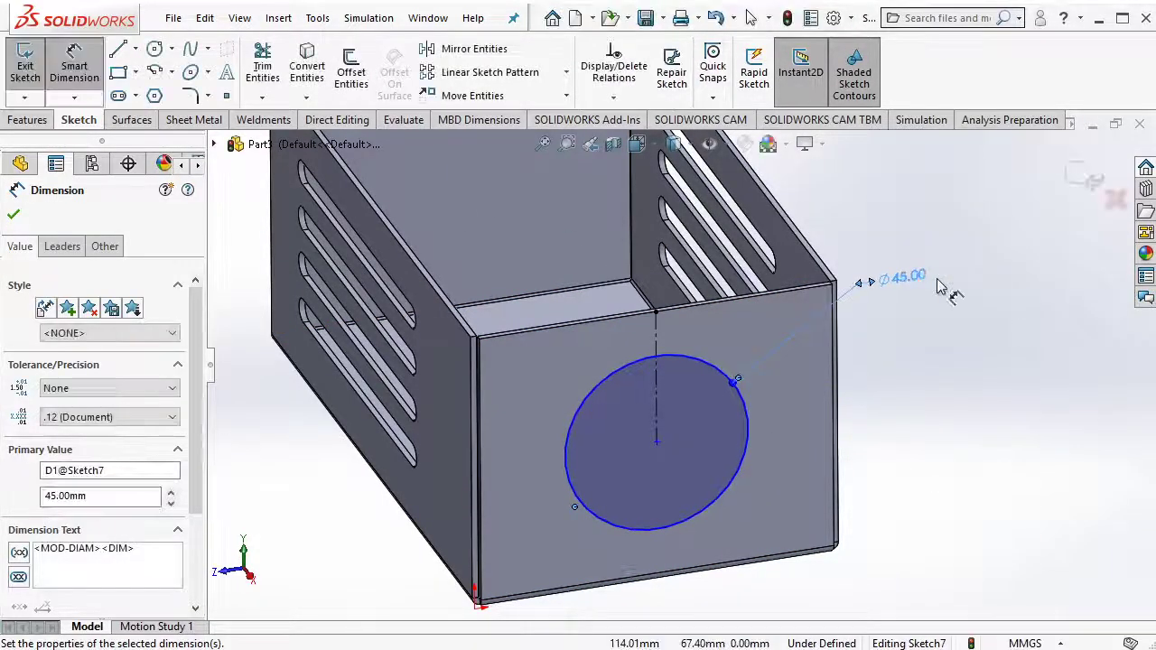
{"action": "key", "text": "Escape"}
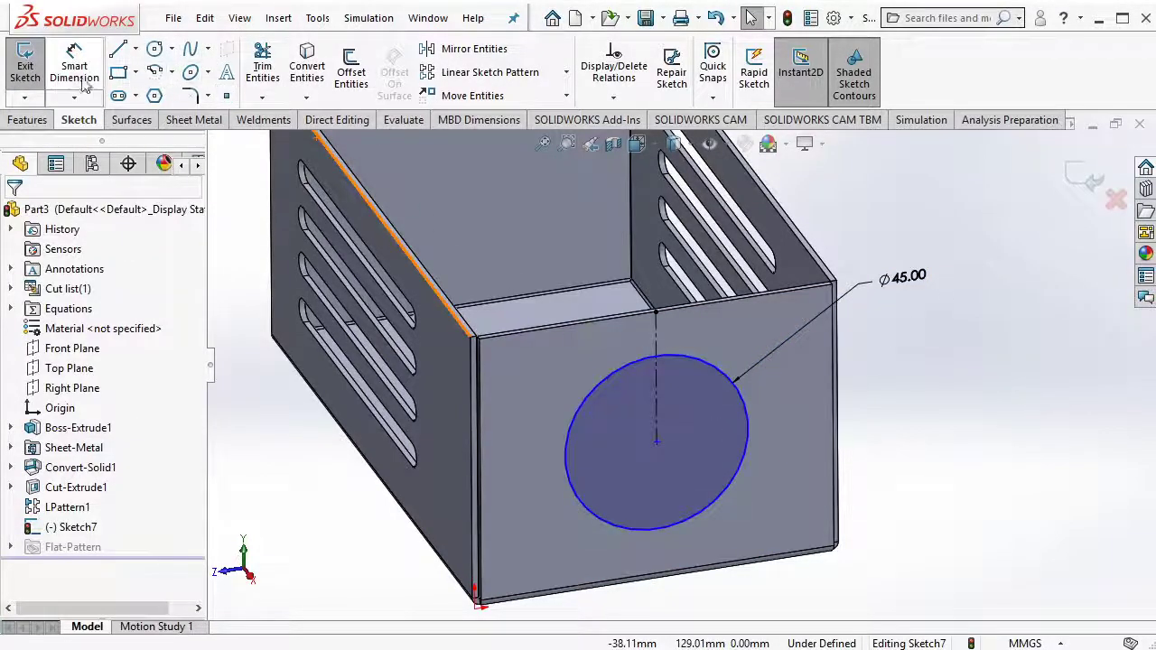
Dimension the centerline 35 mm to locate the circle below the top edge.
{"action": "left_click", "coordinate": [82, 82]}
{"action": "left_click", "coordinate": [658, 411]}
{"action": "left_click", "coordinate": [781, 380]}
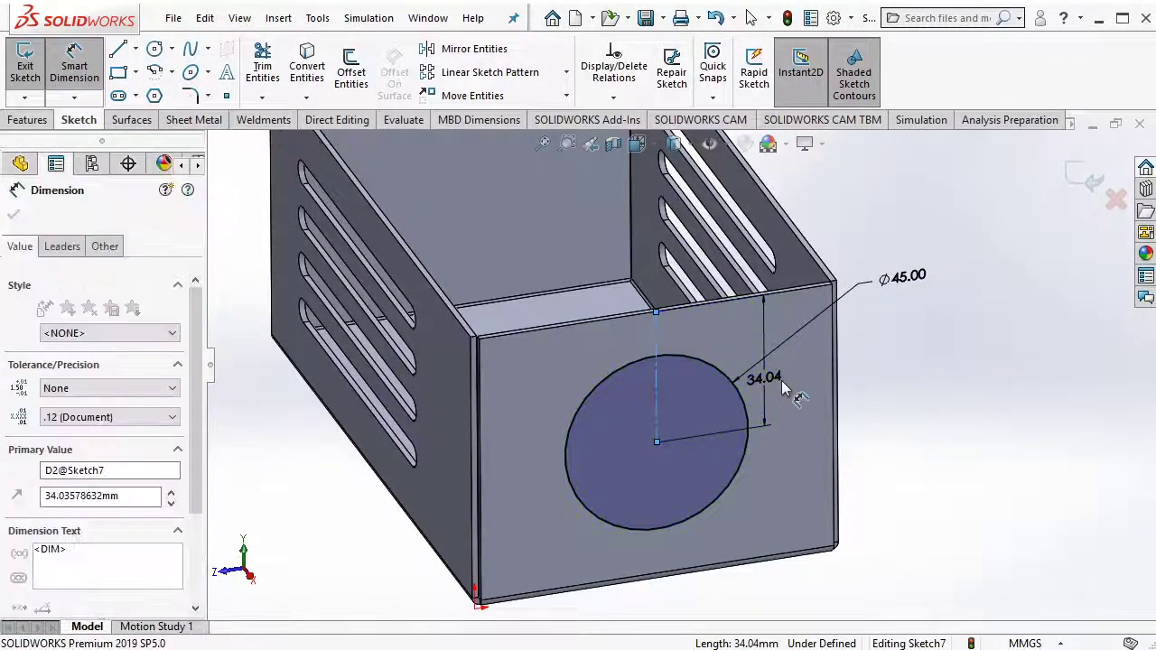
{"action": "type", "text": "3"}
{"action": "key", "text": "Return"}
{"action": "key", "text": "Escape"}
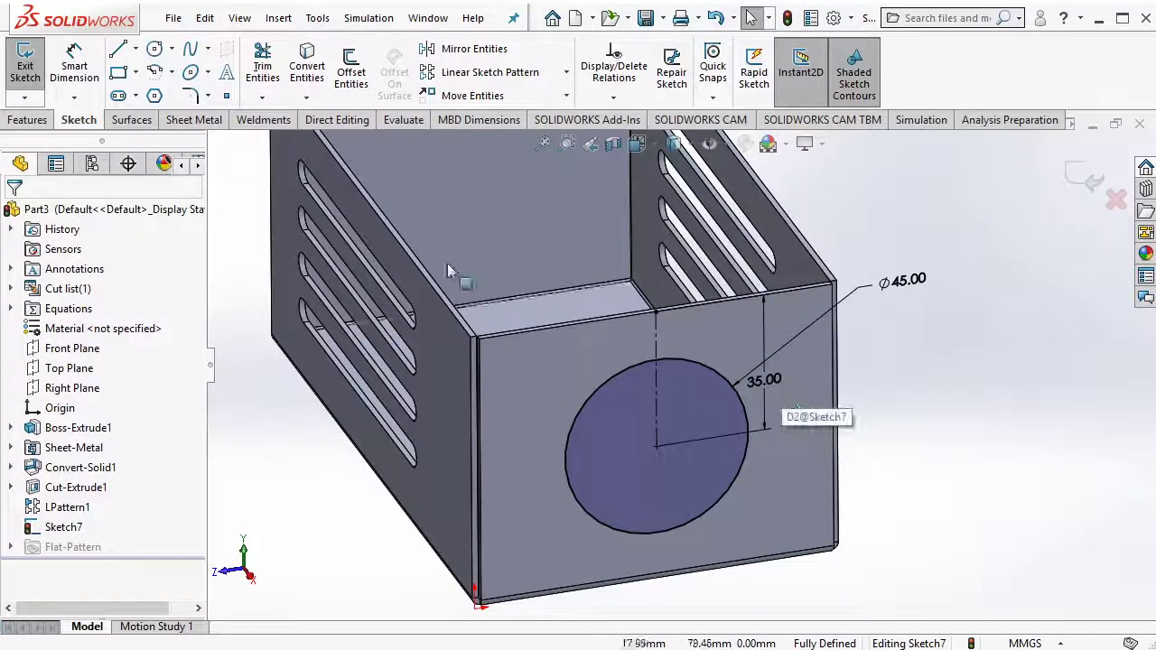
Extruded-cut the circle Blind 10 mm into the end wall.
{"action": "left_click", "coordinate": [52, 115]}
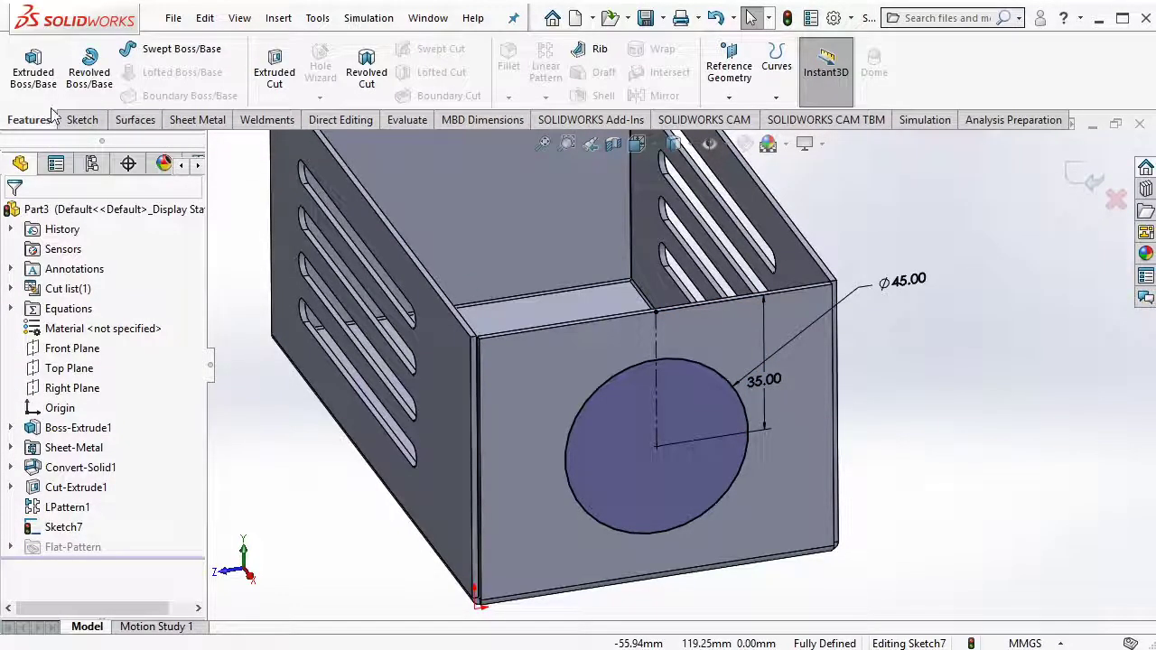
{"action": "left_click", "coordinate": [262, 79]}
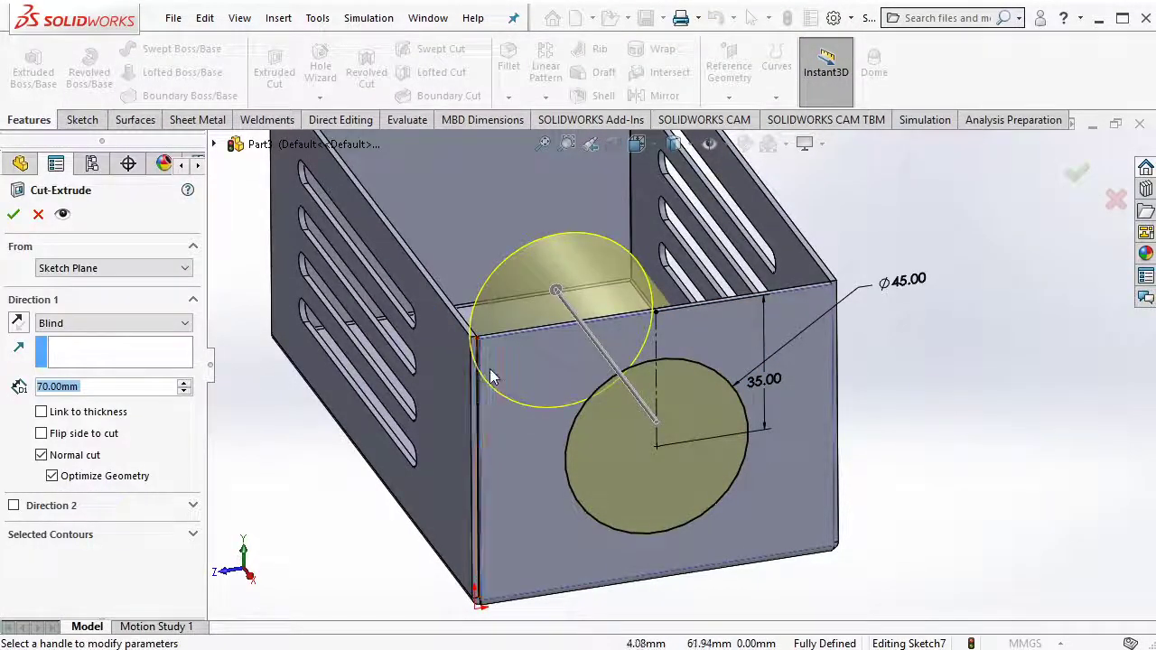
{"action": "type", "text": "10"}
{"action": "key", "text": "Return"}
{"action": "left_click", "coordinate": [15, 215]}
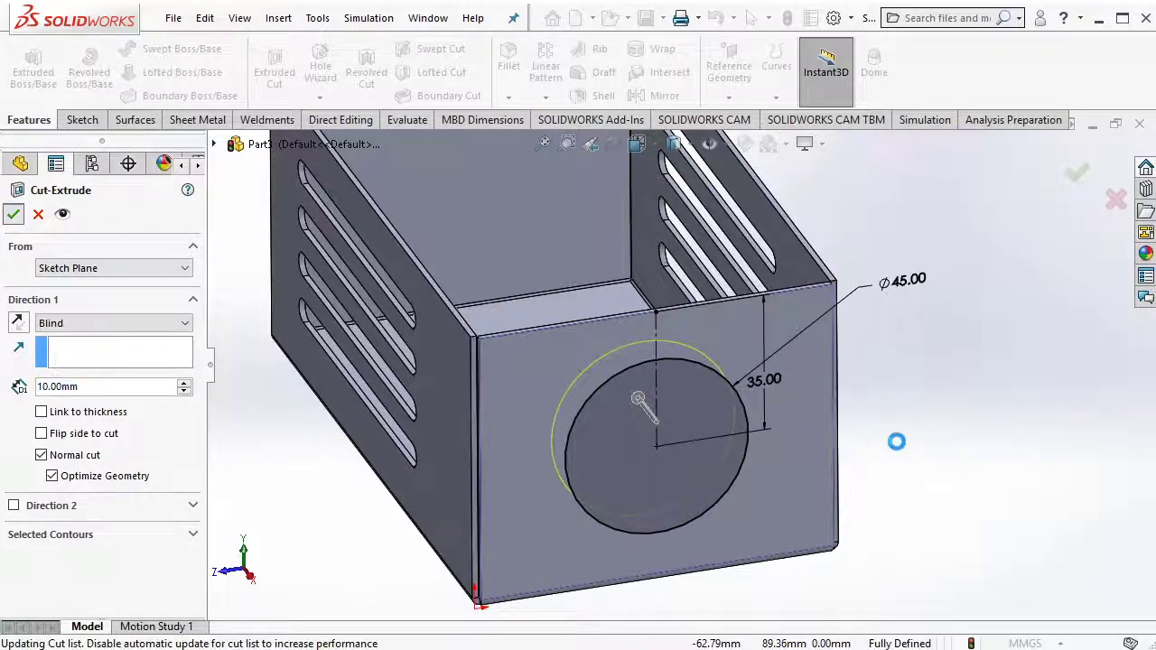
{"action": "left_click", "coordinate": [760, 443]}
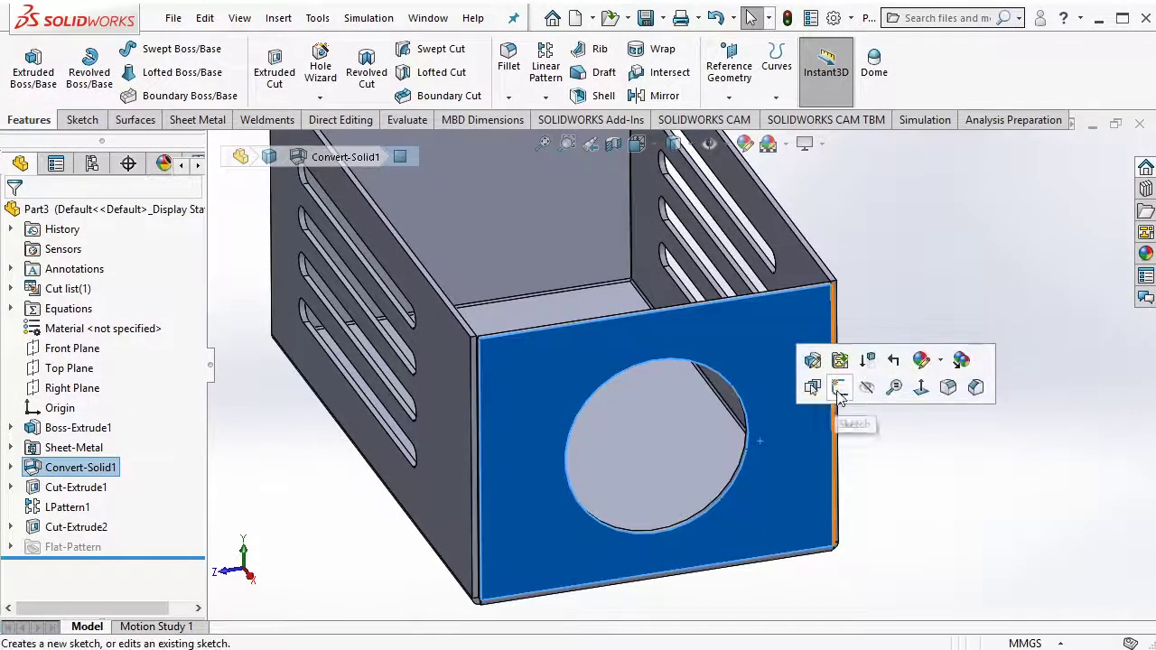
On the end wall, convert the round opening's edge and draw a center rectangle around it.
{"action": "left_click", "coordinate": [839, 386]}
{"action": "left_click", "coordinate": [726, 455]}
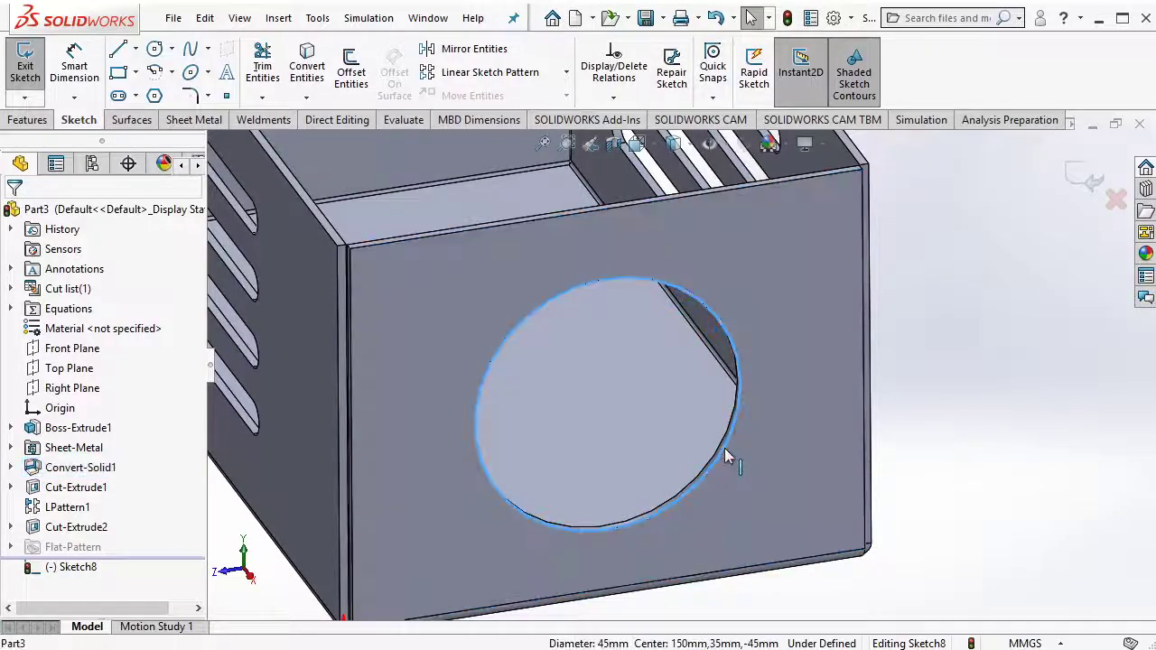
{"action": "left_click", "coordinate": [307, 65]}
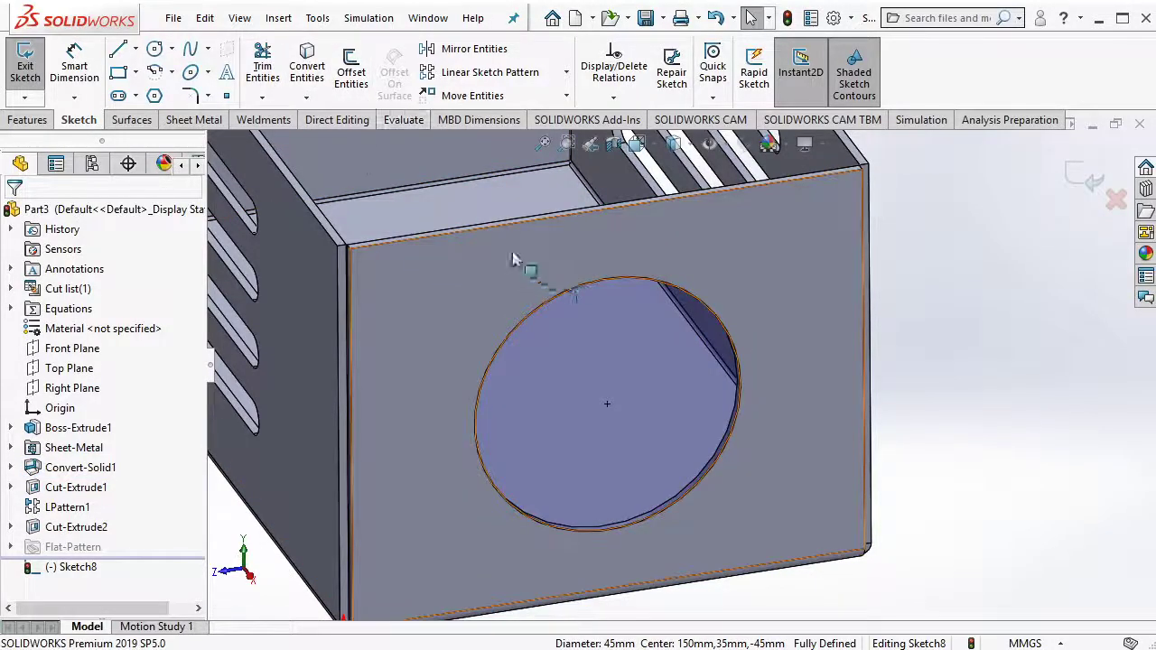
{"action": "left_click", "coordinate": [134, 73]}
{"action": "left_click", "coordinate": [149, 117]}
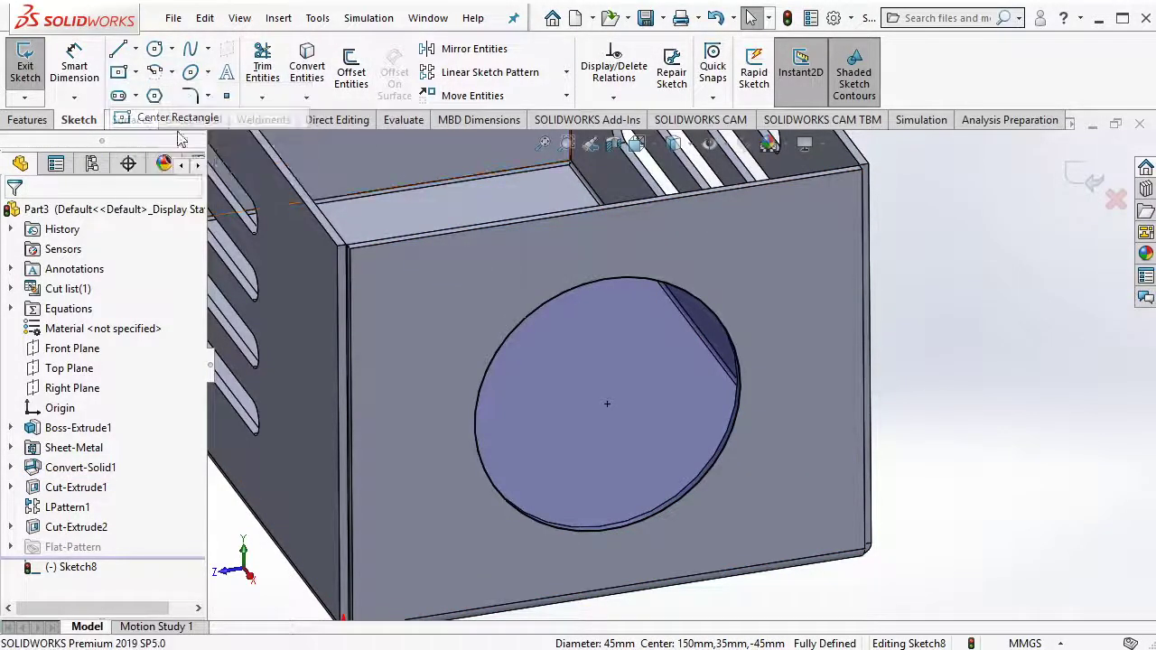
{"action": "left_click", "coordinate": [607, 404]}
{"action": "left_click", "coordinate": [763, 545]}
{"action": "key", "text": "Escape"}
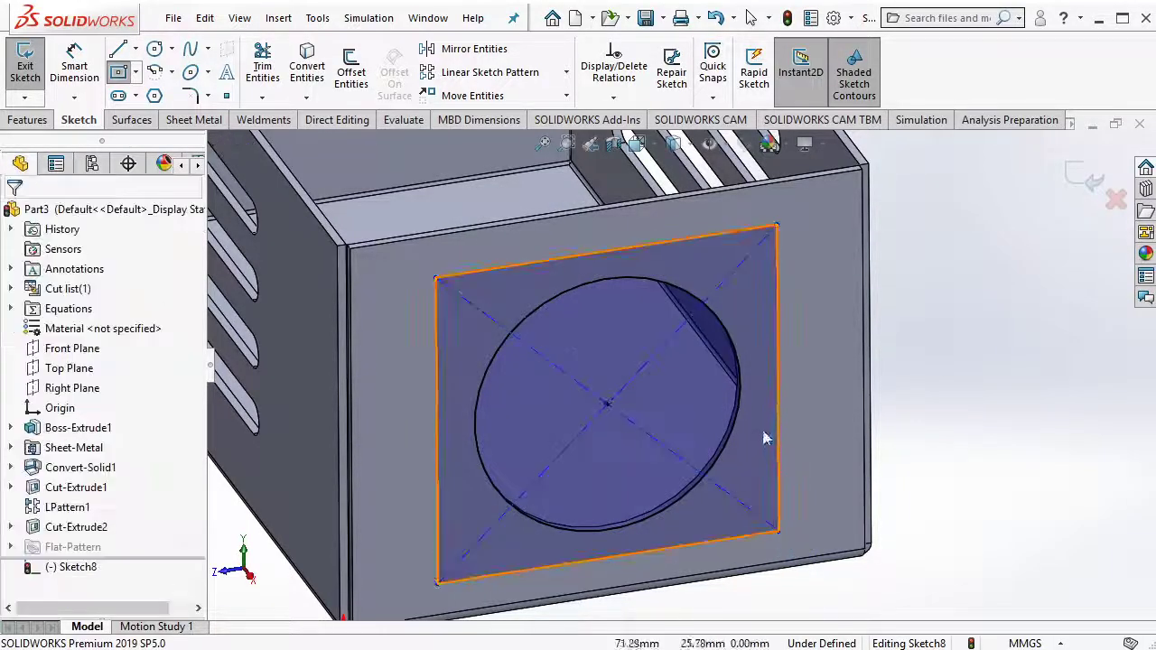
Make the circle construction geometry, with the rectangle tangent to it and its sides equal.
{"action": "left_click", "coordinate": [739, 411]}
{"action": "left_click", "coordinate": [928, 357]}
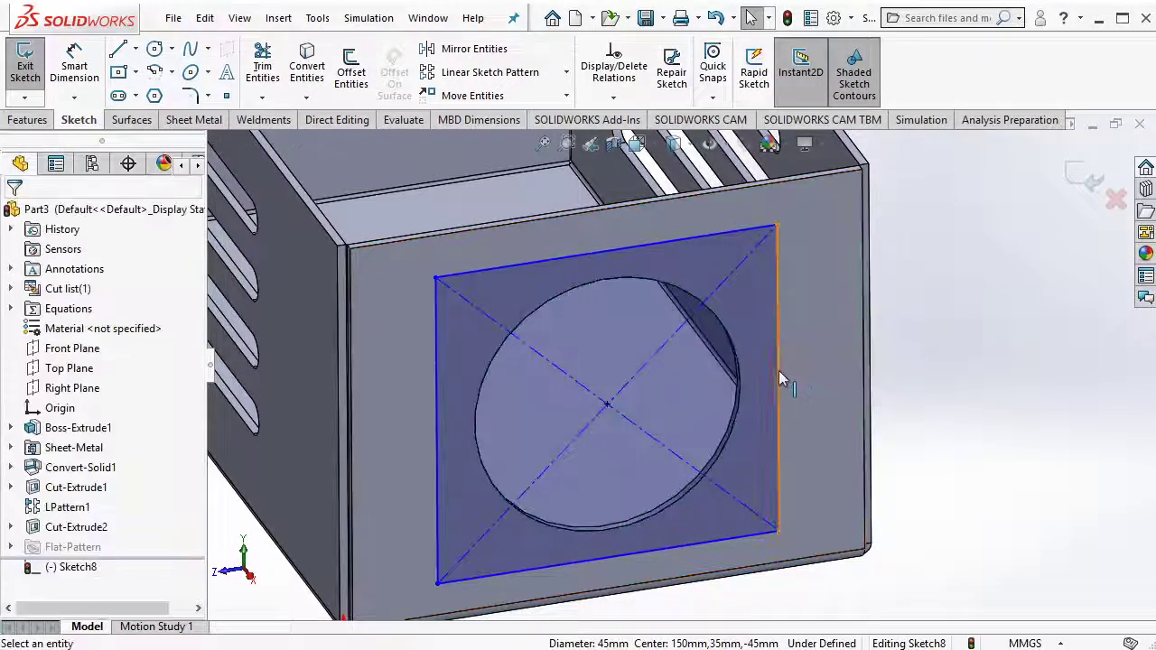
{"action": "left_click", "coordinate": [778, 370]}
{"action": "left_click", "coordinate": [739, 379], "text": "ctrl"}
{"action": "left_click", "coordinate": [816, 316]}
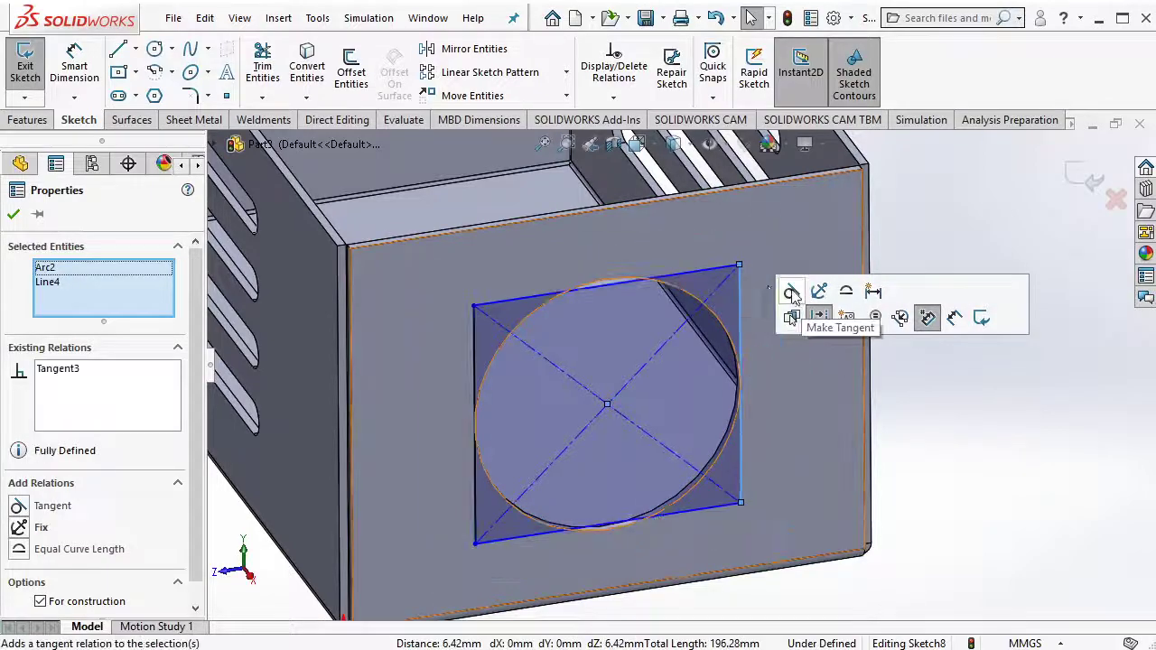
{"action": "key", "text": "Escape"}
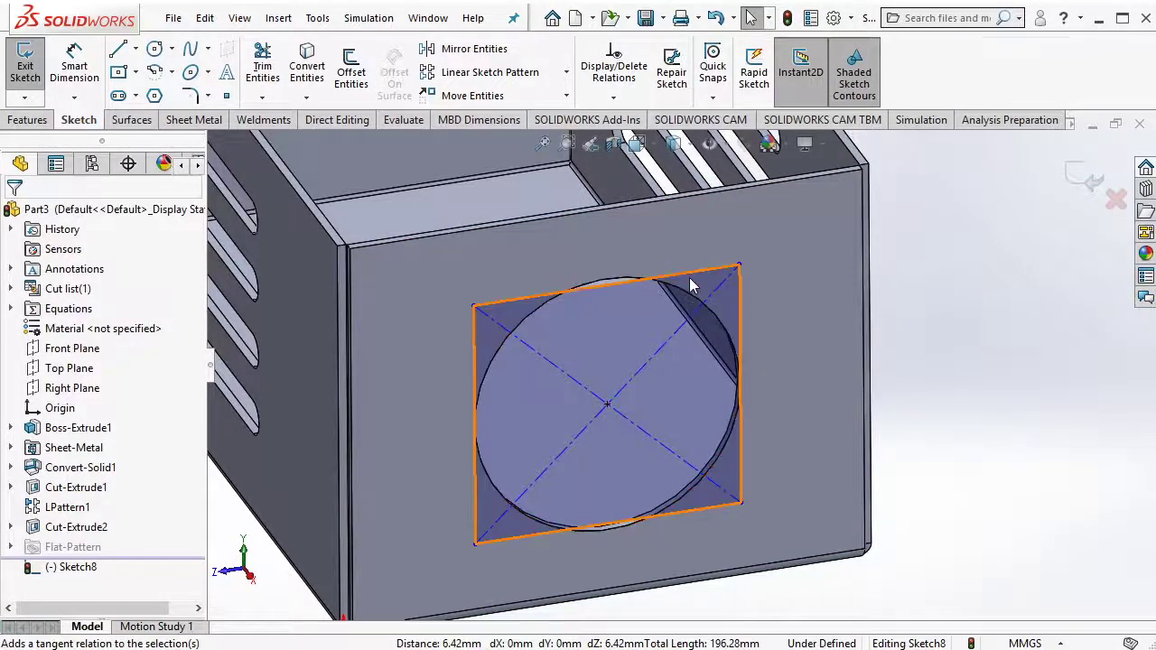
{"action": "left_click", "coordinate": [723, 270]}
{"action": "left_click", "coordinate": [738, 311], "text": "ctrl"}
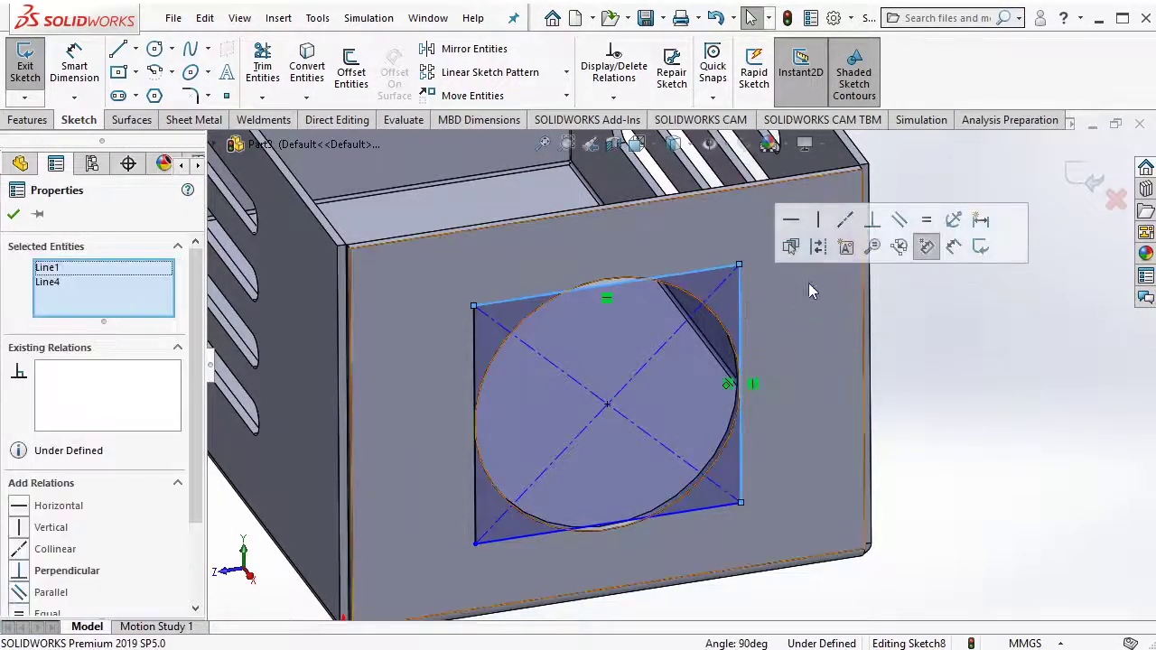
{"action": "left_click", "coordinate": [923, 245]}
{"action": "left_click", "coordinate": [991, 350]}
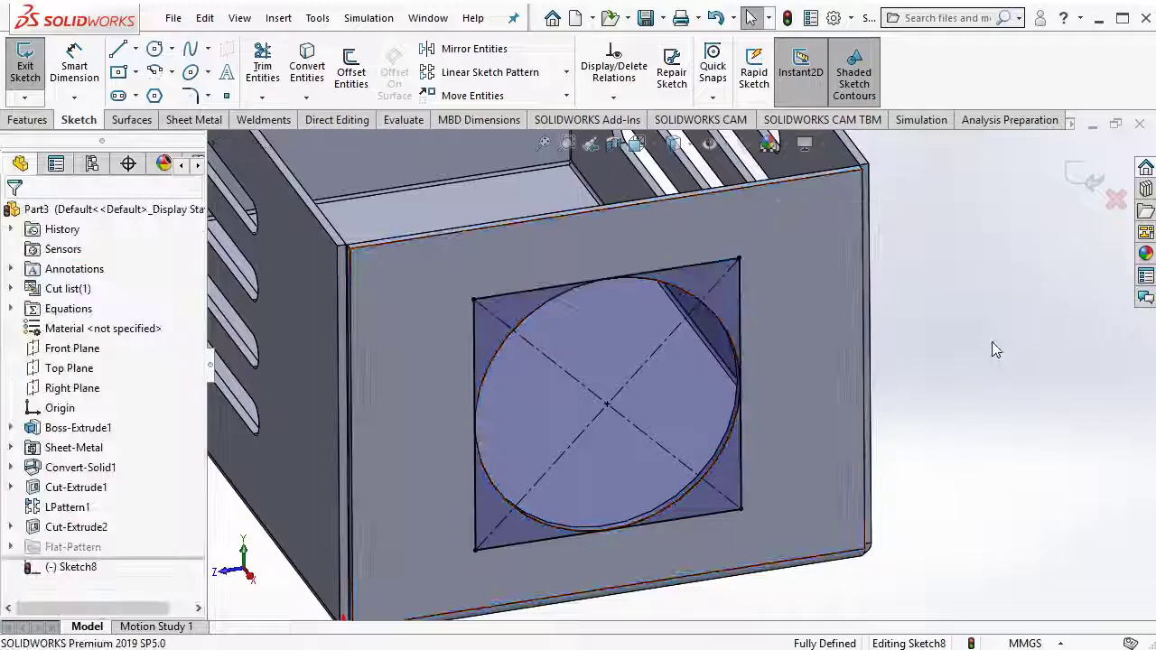
Exit the sketch and set up a Hole Wizard drill-size hole, Ø4.5, Blind.
{"action": "left_click", "coordinate": [26, 65]}
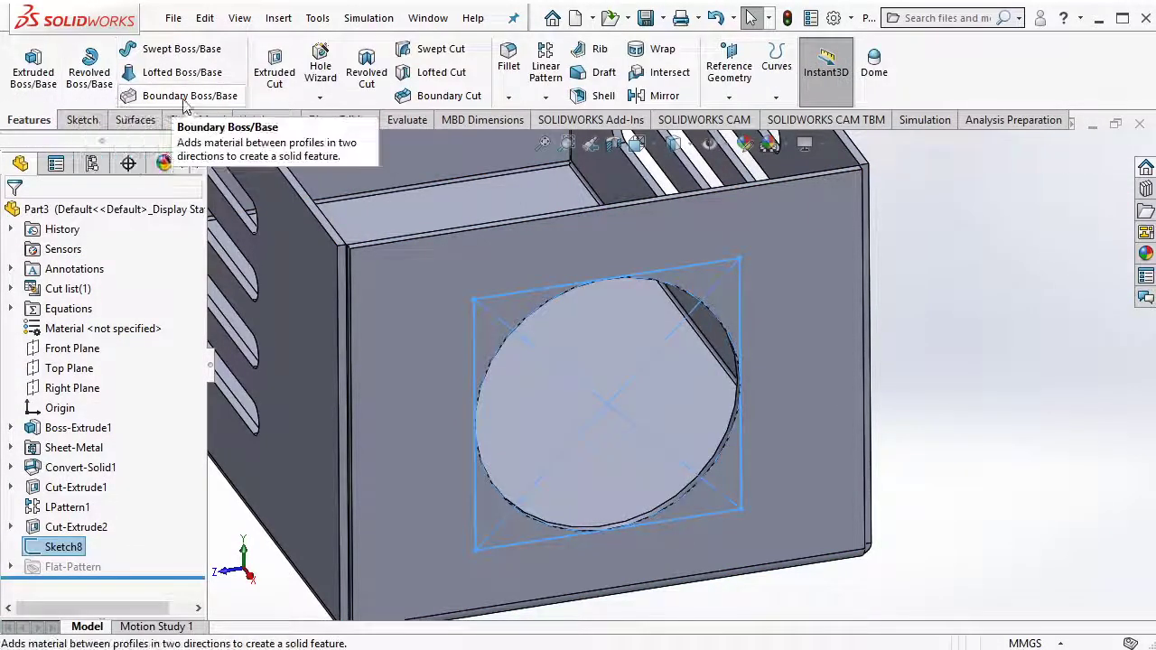
{"action": "left_click", "coordinate": [325, 97]}
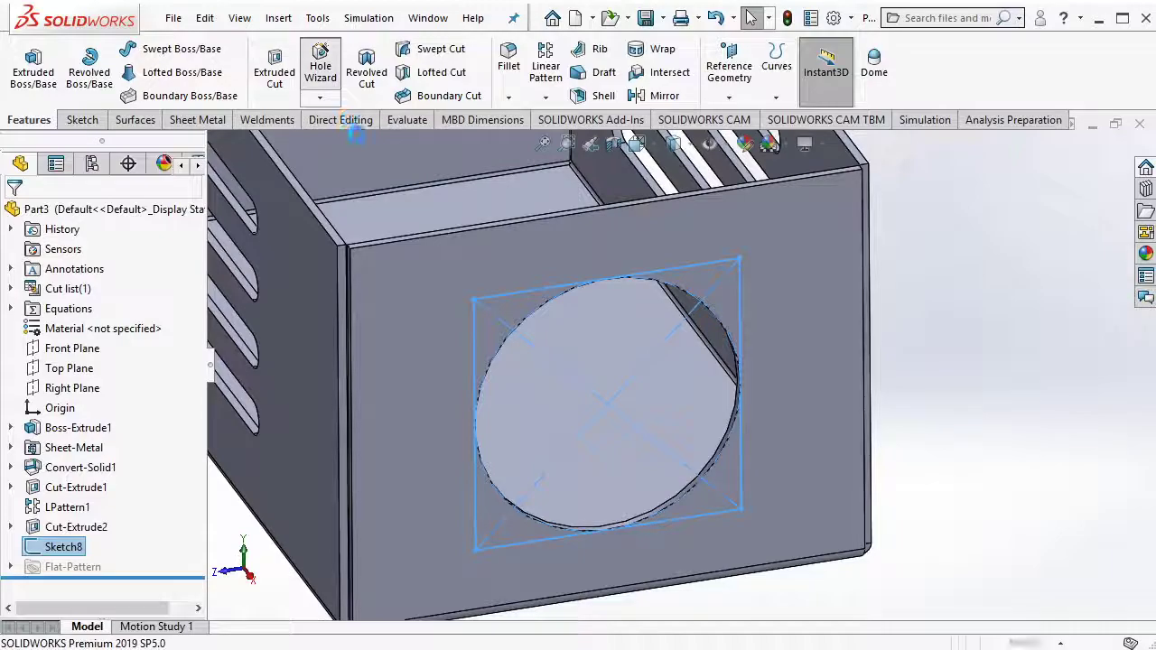
{"action": "scroll", "coordinate": [184, 349], "scroll_direction": "down", "scroll_amount": 3}
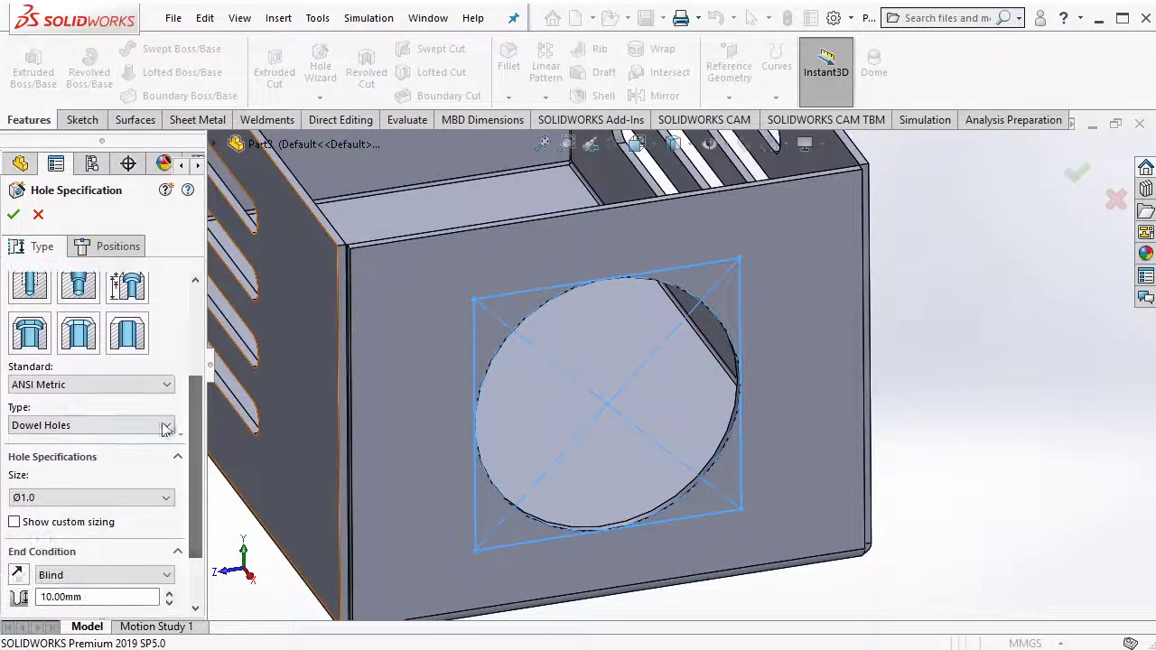
{"action": "left_click", "coordinate": [166, 429]}
{"action": "left_click", "coordinate": [168, 454]}
{"action": "scroll", "coordinate": [194, 458], "scroll_direction": "down", "scroll_amount": 2}
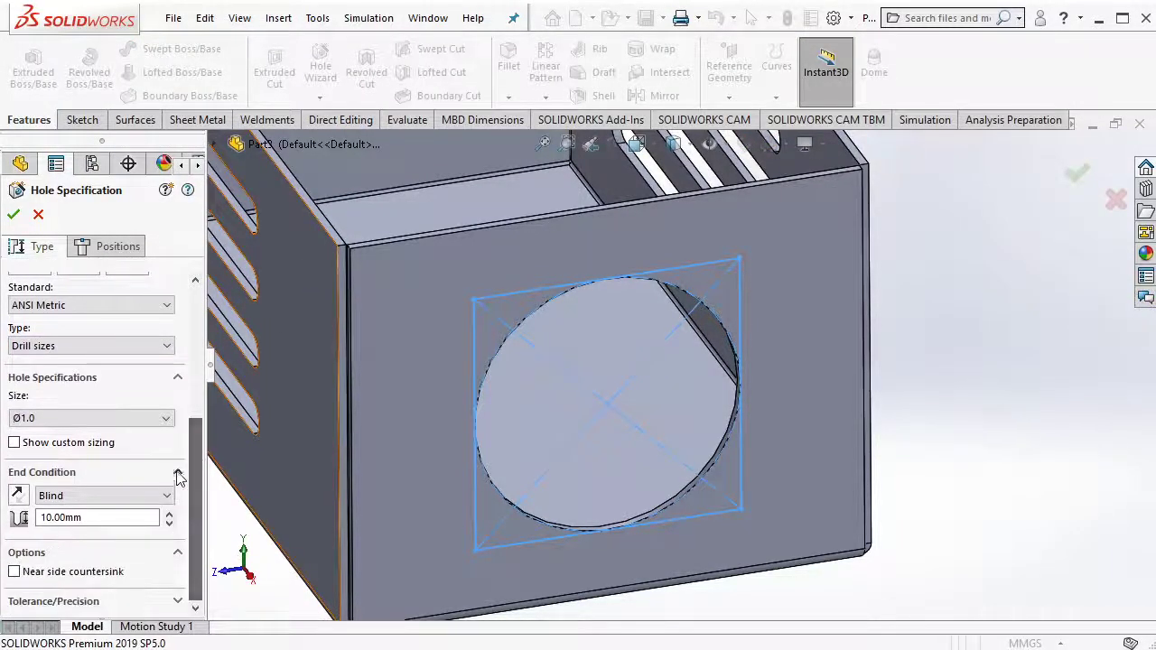
{"action": "left_click", "coordinate": [155, 418]}
{"action": "left_click_drag", "start_coordinate": [168, 464], "coordinate": [173, 497]}
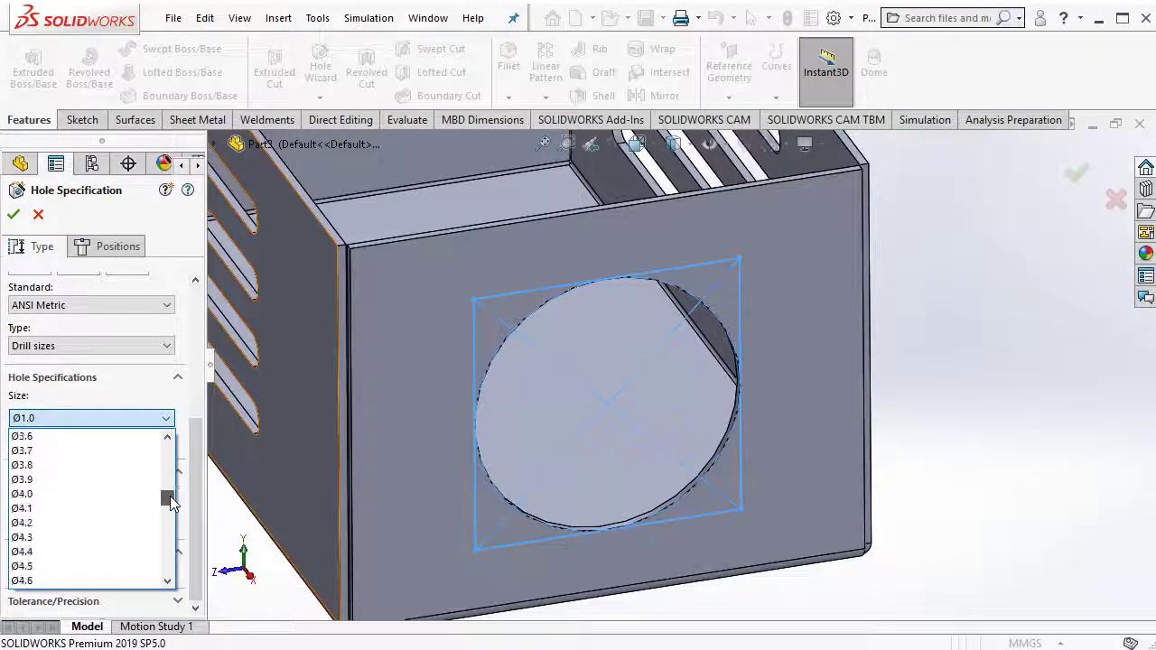
{"action": "left_click", "coordinate": [116, 567]}
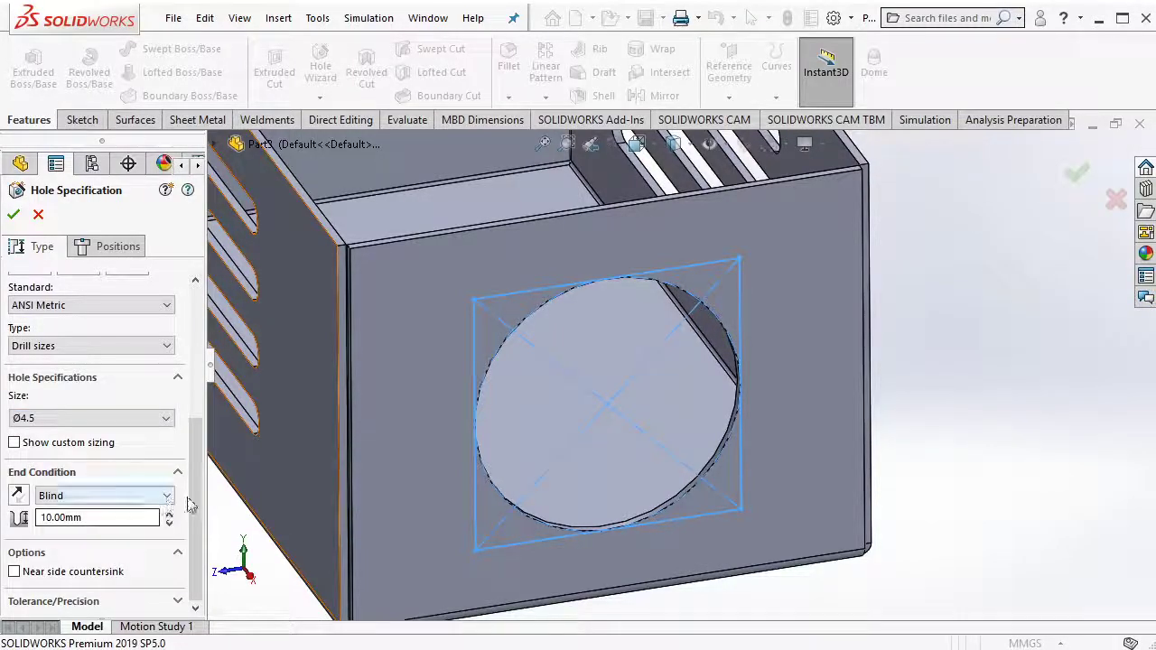
{"action": "left_click", "coordinate": [167, 496]}
{"action": "left_click", "coordinate": [167, 496]}
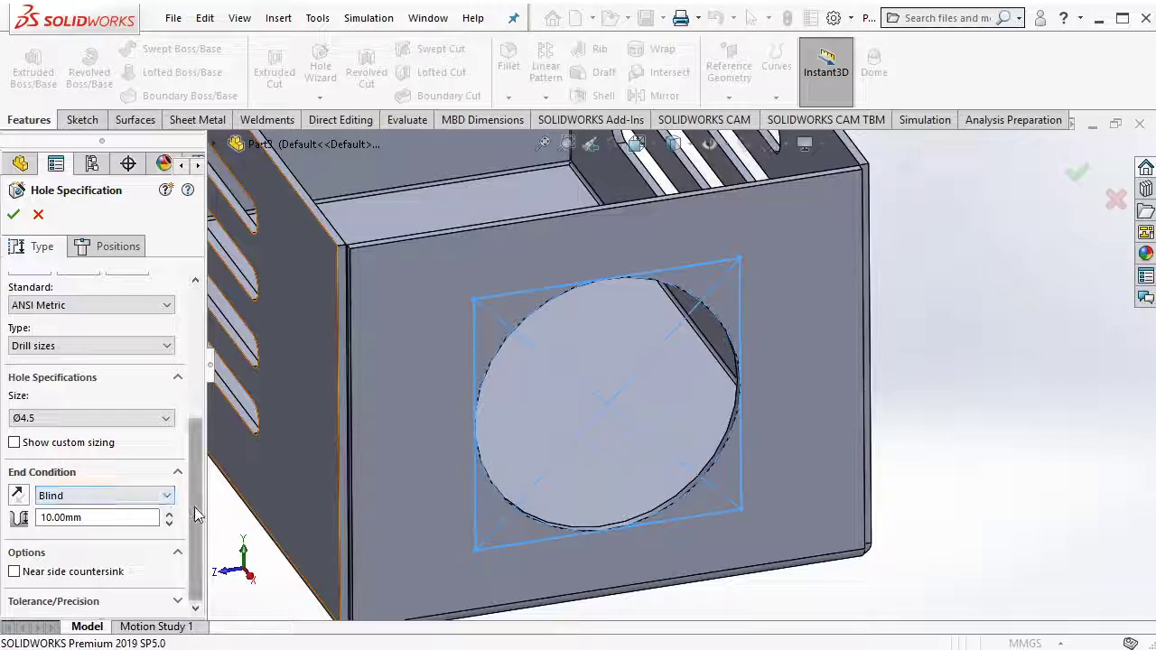
Place the Ø4.5 holes at the square's four corners and create them.
{"action": "left_click", "coordinate": [94, 246]}
{"action": "left_click", "coordinate": [106, 413]}
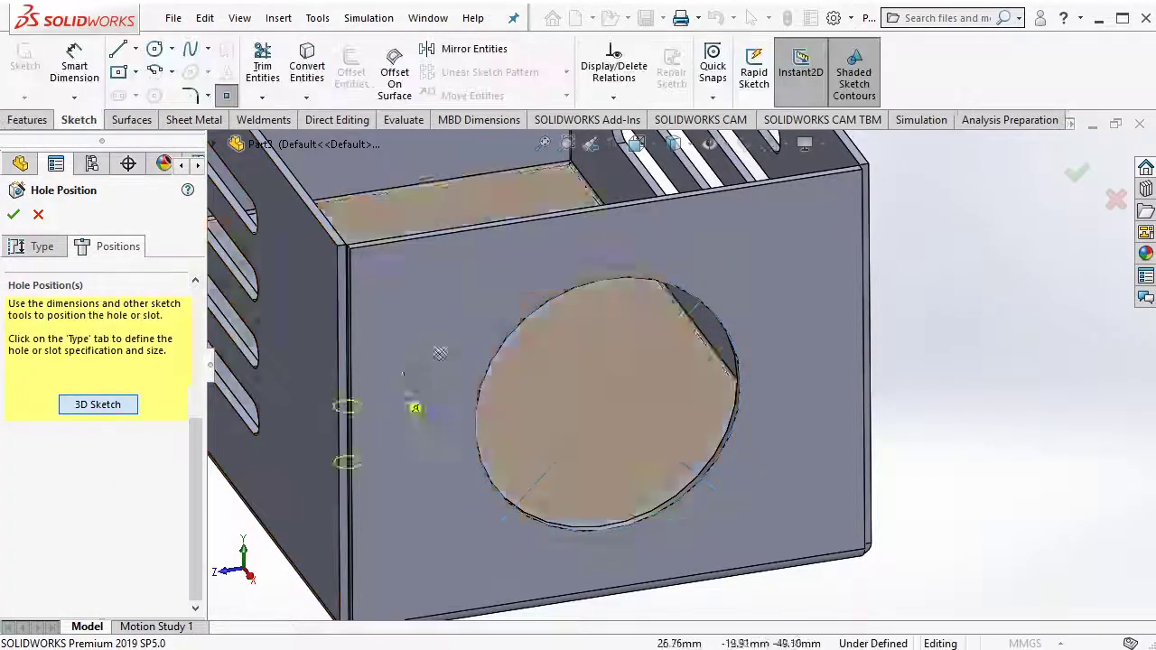
{"action": "left_click", "coordinate": [473, 299]}
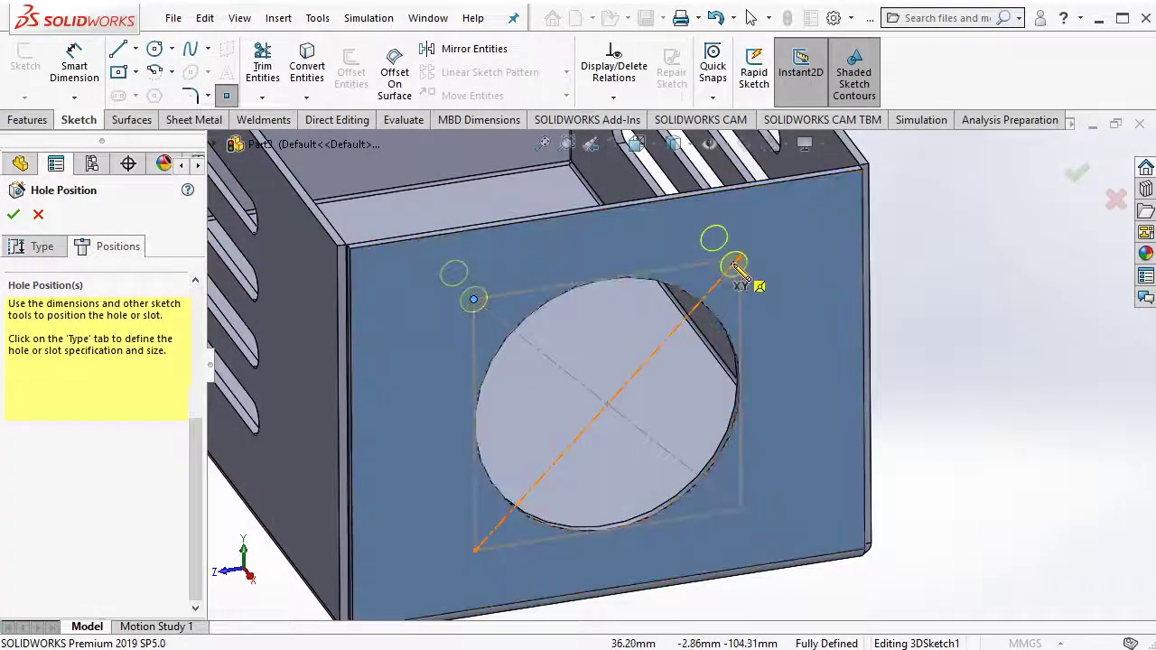
{"action": "left_click", "coordinate": [739, 260]}
{"action": "left_click", "coordinate": [740, 508]}
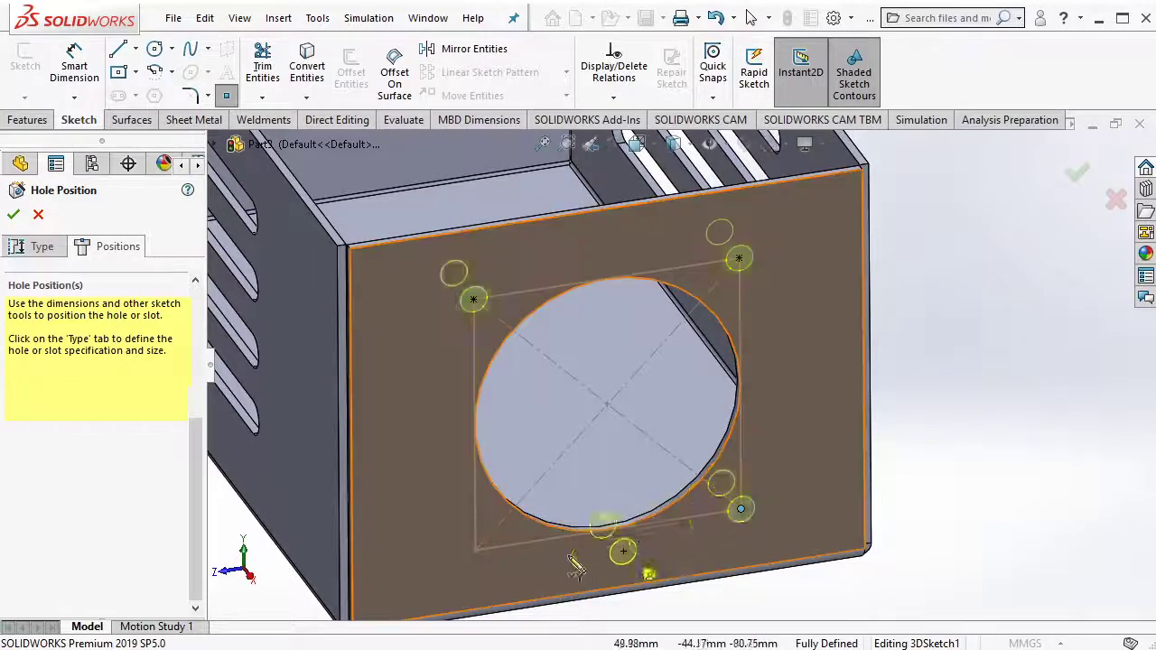
{"action": "left_click", "coordinate": [476, 551]}
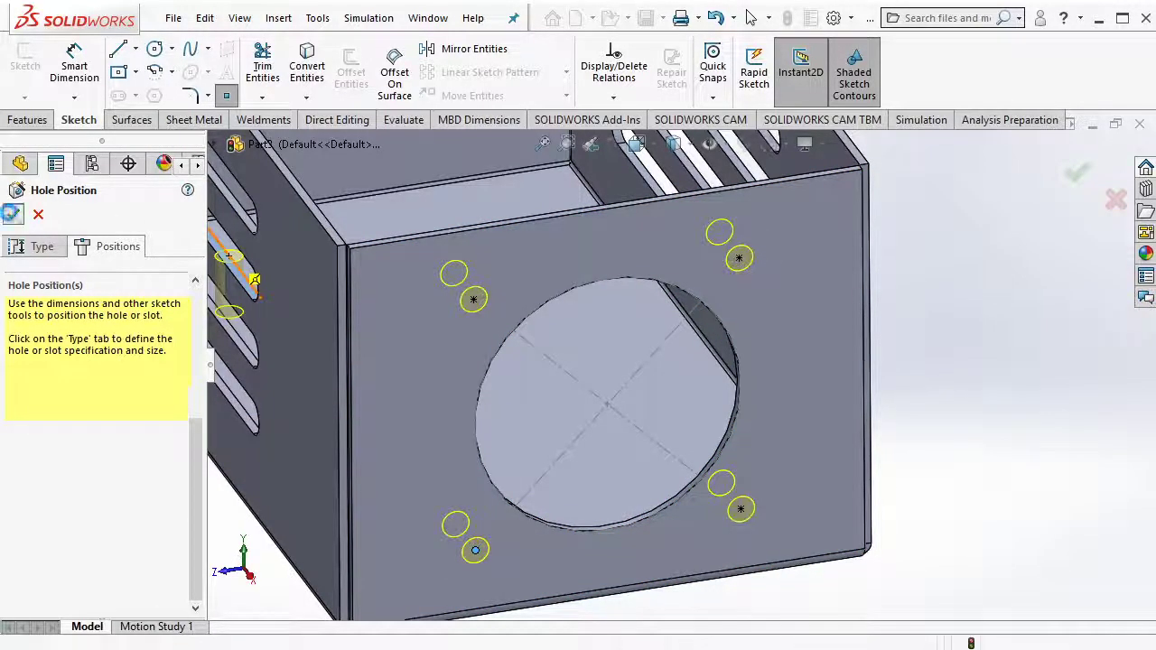
{"action": "key", "text": "Return"}
{"action": "left_click", "coordinate": [743, 307]}
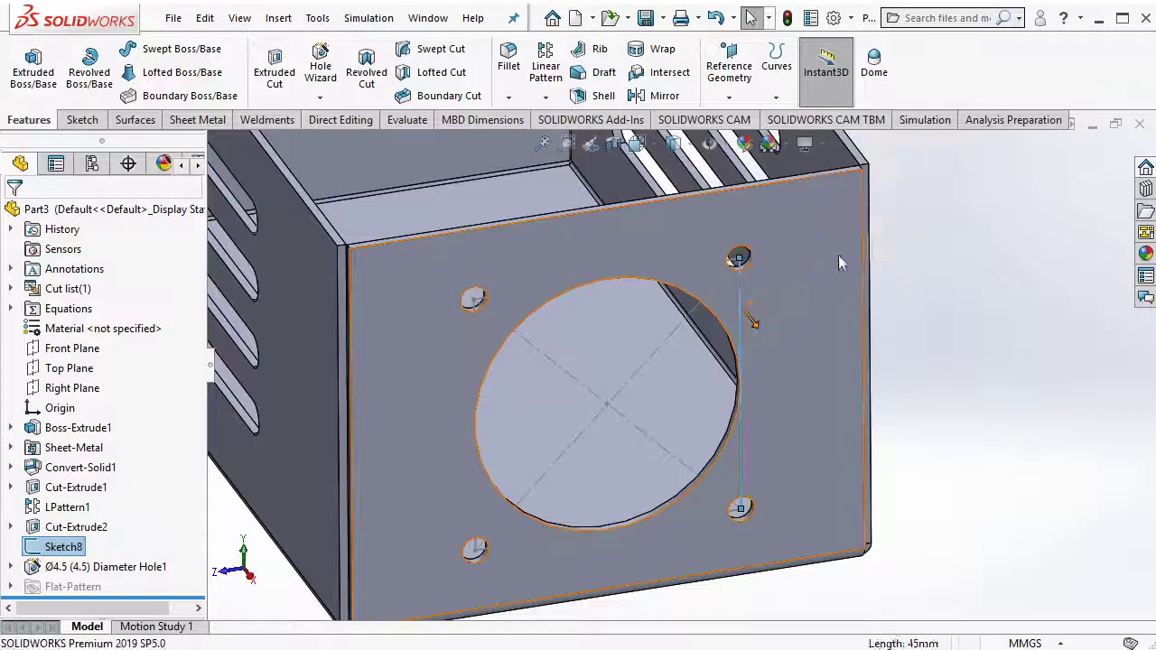
Flatten the box, showing the cross-shaped blank with slots, round opening and four holes.
{"action": "key", "text": "f"}
{"action": "mouse_move", "coordinate": [850, 355]}
{"action": "middle_mouse_down"}
{"action": "mouse_move", "coordinate": [697, 246]}
{"action": "mouse_move", "coordinate": [692, 258]}
{"action": "mouse_move", "coordinate": [715, 275]}
{"action": "mouse_move", "coordinate": [713, 325]}
{"action": "mouse_move", "coordinate": [679, 276]}
{"action": "mouse_move", "coordinate": [673, 292]}
{"action": "middle_mouse_up"}
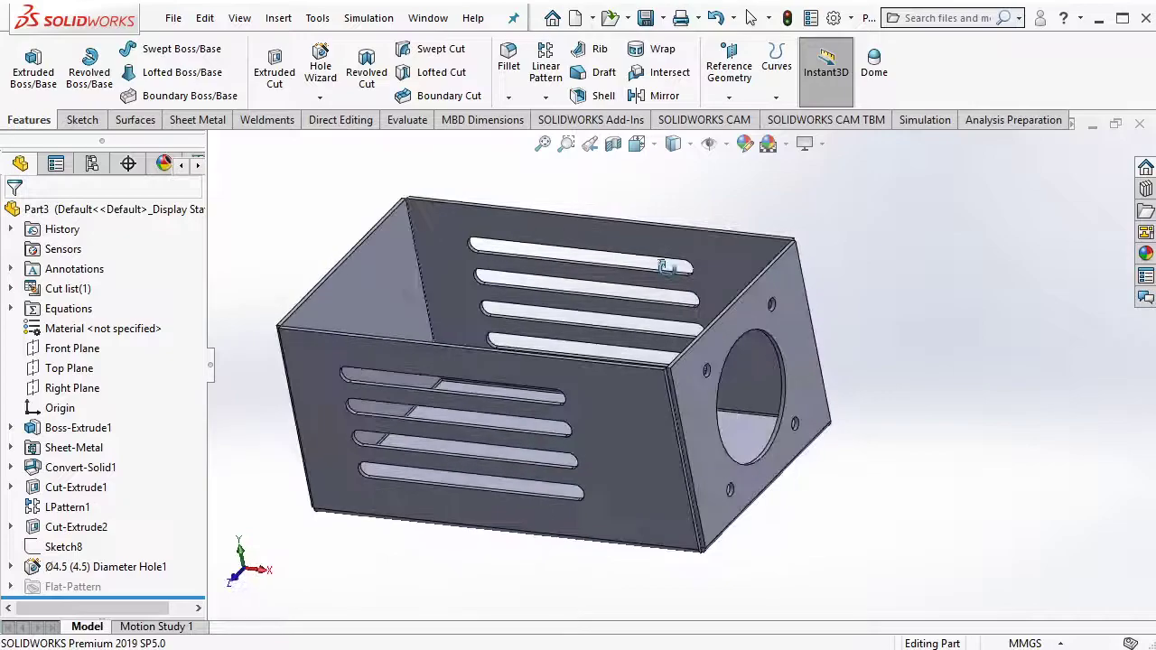
{"action": "left_click", "coordinate": [197, 119]}
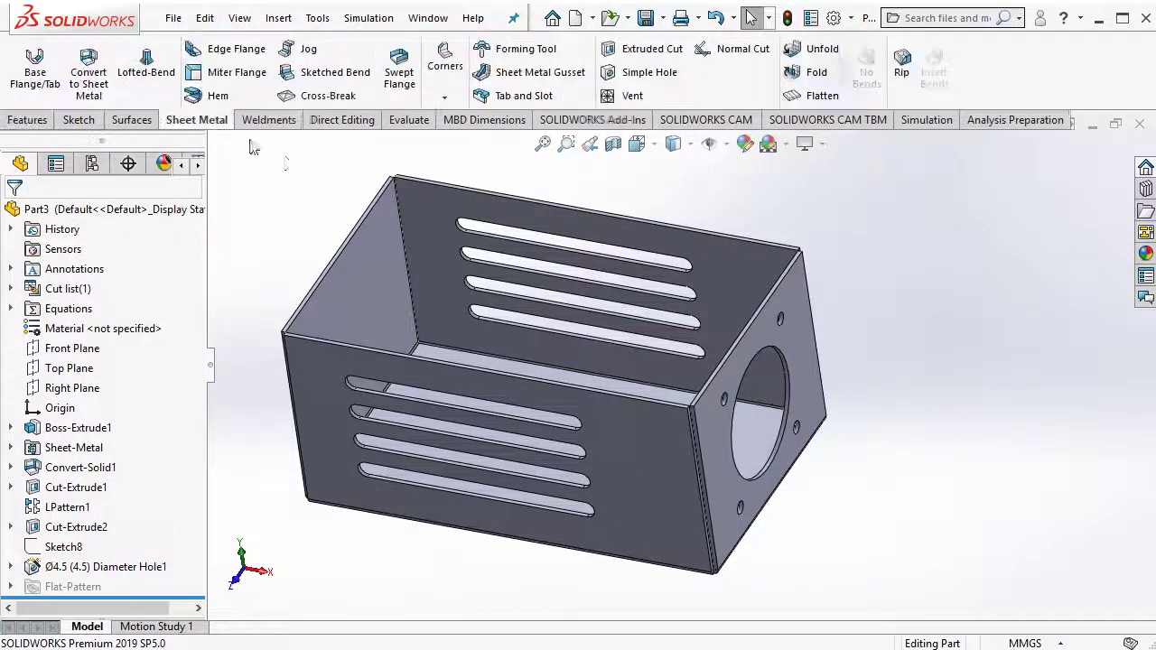
{"action": "left_click", "coordinate": [819, 96]}
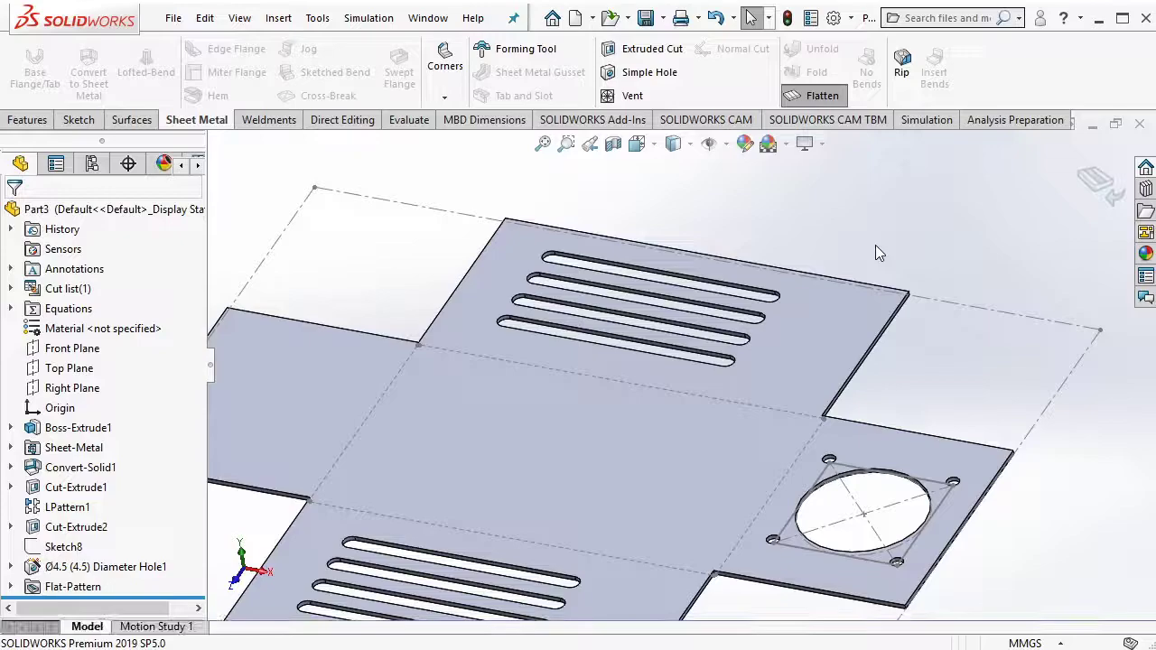
{"action": "mouse_move", "coordinate": [673, 444]}
{"action": "middle_mouse_down"}
{"action": "mouse_move", "coordinate": [676, 464]}
{"action": "mouse_move", "coordinate": [709, 387]}
{"action": "mouse_move", "coordinate": [632, 245]}
{"action": "mouse_move", "coordinate": [588, 219]}
{"action": "mouse_move", "coordinate": [686, 208]}
{"action": "middle_mouse_up"}
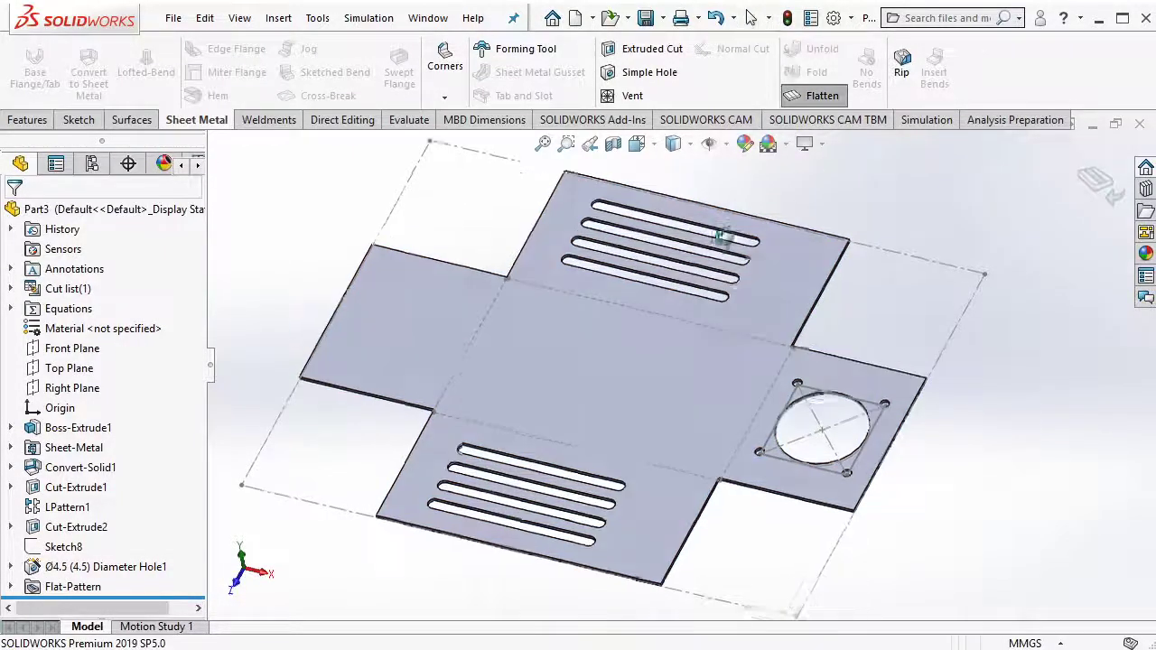
Open a blank Notepad window for the closing note.
{"action": "left_click", "coordinate": [600, 649]}
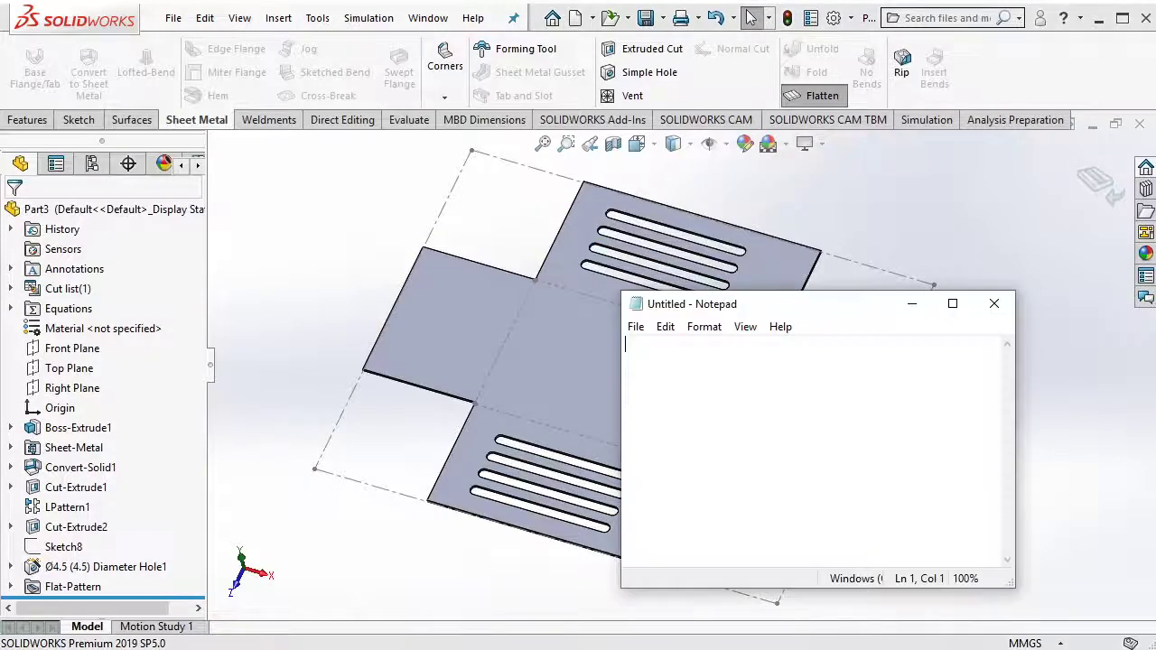